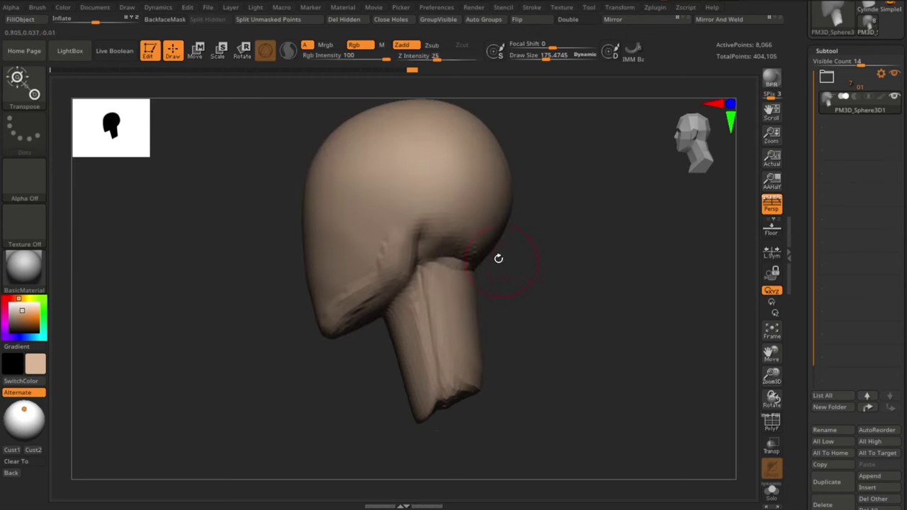
Smooth the neck surface before adding the shoulder base.
{"action": "key", "text": "shift"}
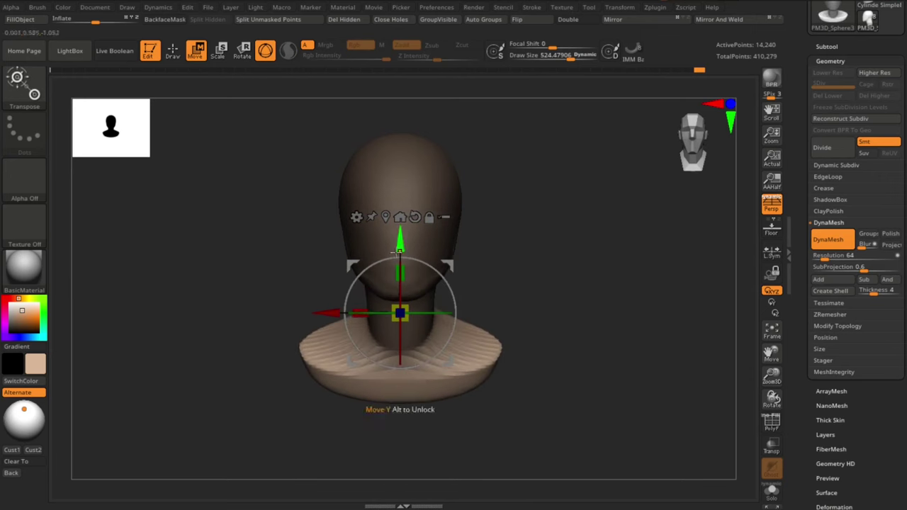
Orbit the bust to side and three-quarter views to inspect the shoulder base.
{"action": "mouse_move", "coordinate": [278, 292]}
{"action": "left_mouse_down"}
{"action": "mouse_move", "coordinate": [359, 325]}
{"action": "mouse_move", "coordinate": [339, 318]}
{"action": "left_mouse_up"}
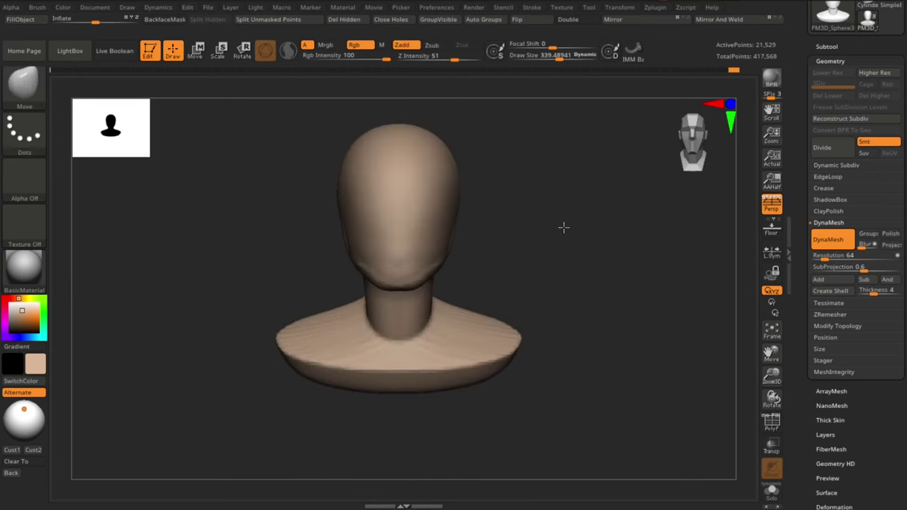
{"action": "left_click_drag", "start_coordinate": [469, 363], "coordinate": [414, 363]}
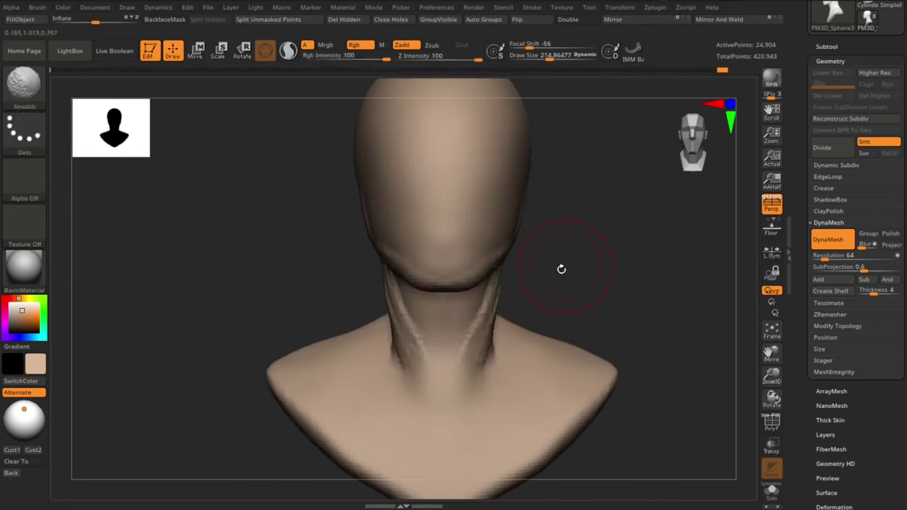
Reduce the brush to about 151 and build clay across the back of the neck and shoulder.
{"action": "key", "text": "s"}
{"action": "mouse_move", "coordinate": [425, 303]}
{"action": "left_mouse_down"}
{"action": "mouse_move", "coordinate": [404, 303]}
{"action": "mouse_move", "coordinate": [538, 281]}
{"action": "left_mouse_up"}
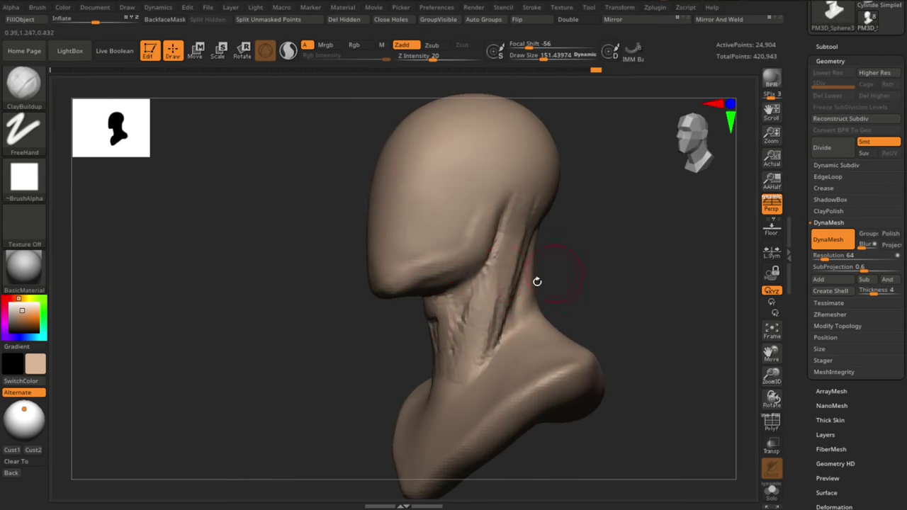
{"action": "mouse_move", "coordinate": [569, 253]}
{"action": "left_mouse_down"}
{"action": "mouse_move", "coordinate": [567, 269]}
{"action": "mouse_move", "coordinate": [518, 234]}
{"action": "left_mouse_up"}
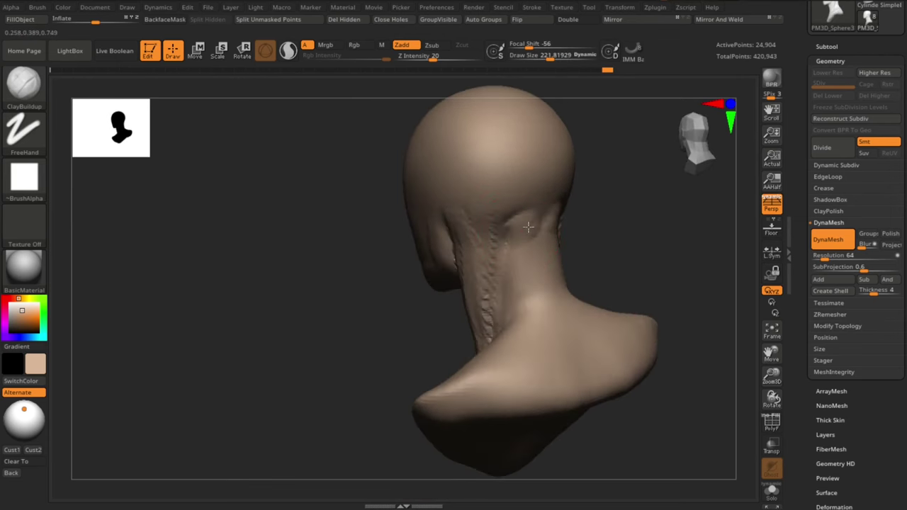
{"action": "mouse_move", "coordinate": [528, 277]}
{"action": "left_mouse_down"}
{"action": "mouse_move", "coordinate": [502, 299]}
{"action": "mouse_move", "coordinate": [559, 283]}
{"action": "mouse_move", "coordinate": [503, 352]}
{"action": "left_mouse_up"}
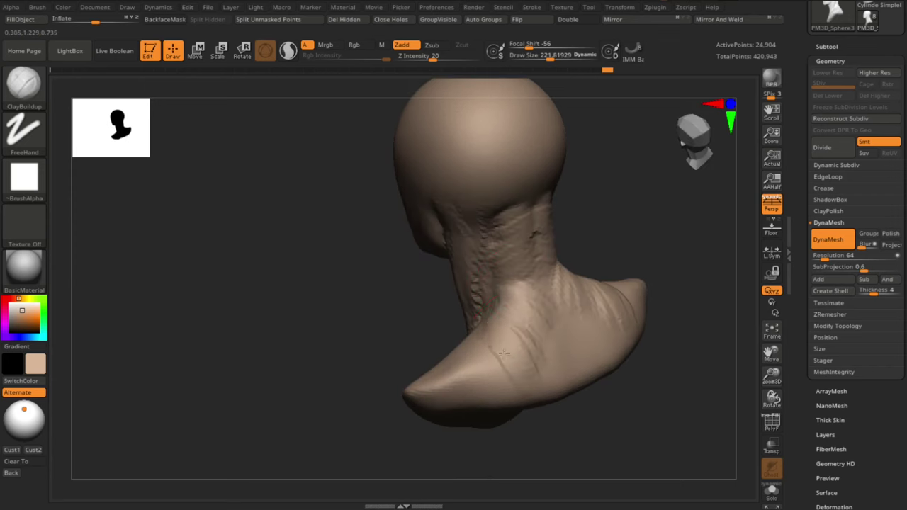
{"action": "left_click_drag", "start_coordinate": [580, 268], "coordinate": [593, 328]}
{"action": "mouse_move", "coordinate": [596, 283]}
{"action": "left_mouse_down"}
{"action": "mouse_move", "coordinate": [567, 289]}
{"action": "mouse_move", "coordinate": [575, 298]}
{"action": "mouse_move", "coordinate": [560, 305]}
{"action": "left_mouse_up"}
{"action": "left_click_drag", "start_coordinate": [497, 328], "coordinate": [435, 323]}
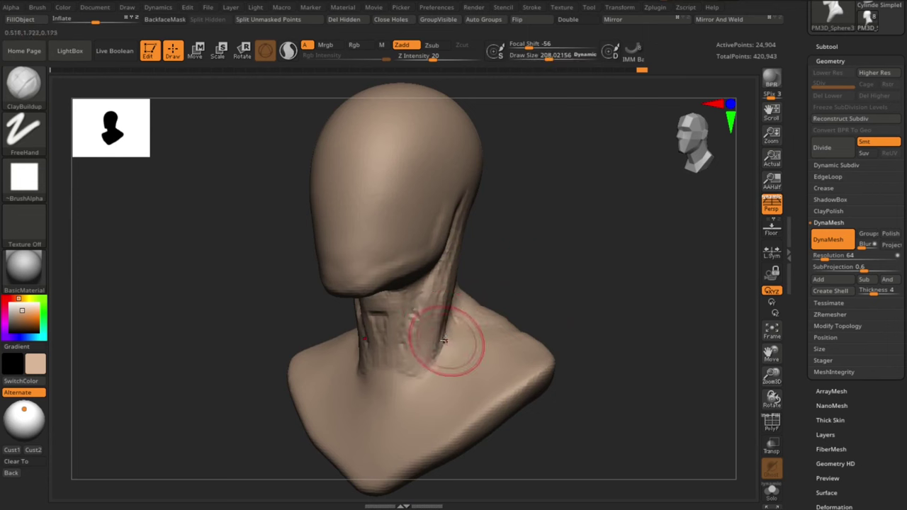
Sculpt the neck muscles from upper to lower neck with ClayBuildup, checking front and side views.
{"action": "left_click_drag", "start_coordinate": [447, 284], "coordinate": [435, 364]}
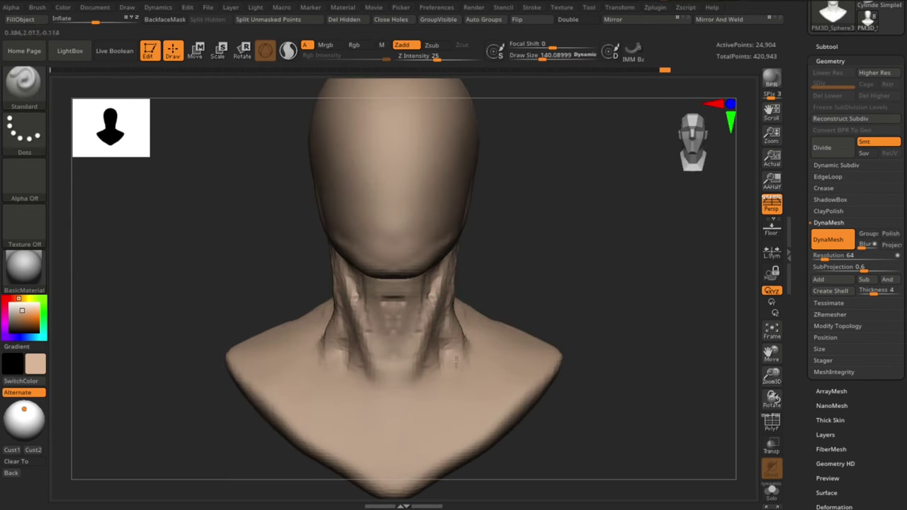
{"action": "mouse_move", "coordinate": [510, 340]}
{"action": "left_mouse_down"}
{"action": "mouse_move", "coordinate": [563, 281]}
{"action": "mouse_move", "coordinate": [551, 268]}
{"action": "left_mouse_up"}
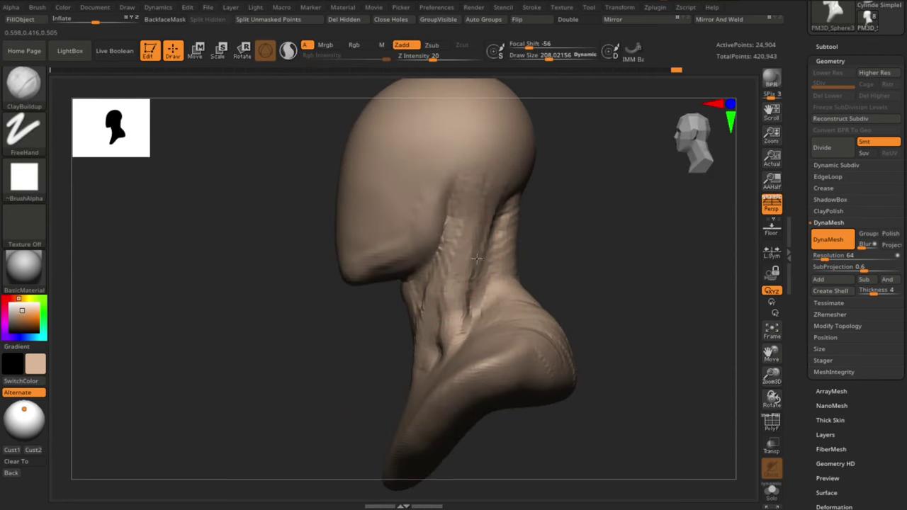
{"action": "left_click_drag", "start_coordinate": [476, 259], "coordinate": [583, 247]}
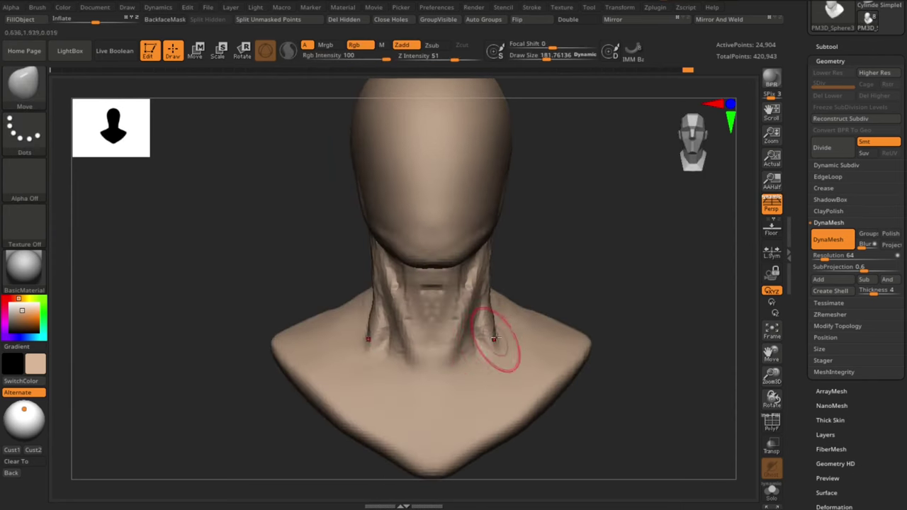
{"action": "mouse_move", "coordinate": [487, 344]}
{"action": "left_mouse_down"}
{"action": "mouse_move", "coordinate": [560, 253]}
{"action": "mouse_move", "coordinate": [516, 227]}
{"action": "left_mouse_up"}
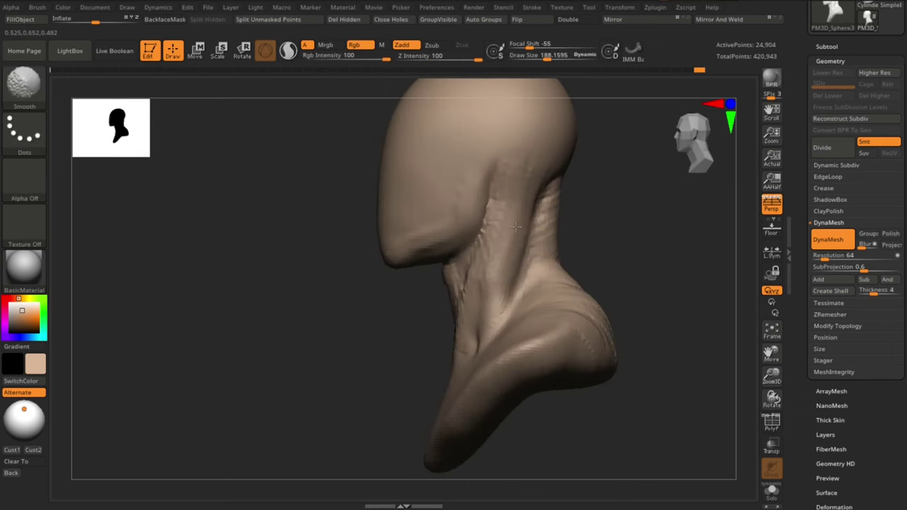
{"action": "key", "text": "s"}
{"action": "left_click_drag", "start_coordinate": [532, 191], "coordinate": [496, 314]}
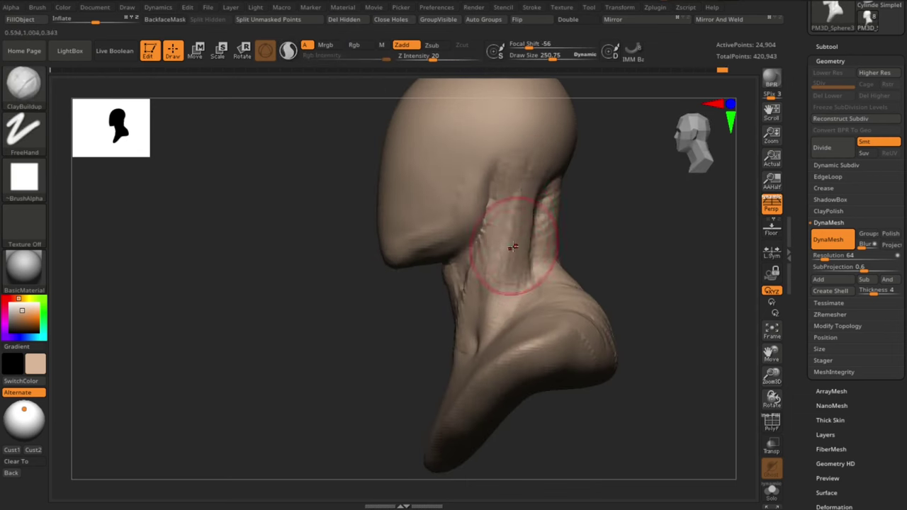
{"action": "right_click_drag", "start_coordinate": [512, 246], "coordinate": [486, 381]}
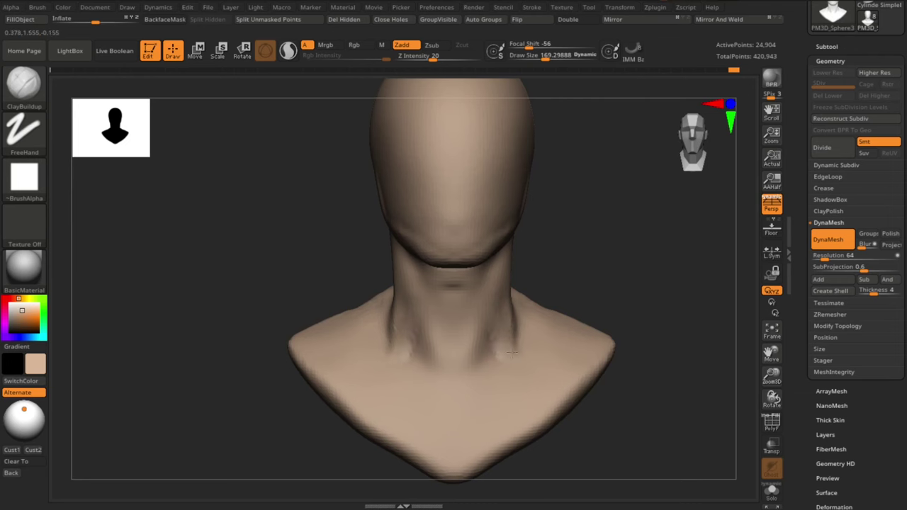
{"action": "mouse_move", "coordinate": [512, 352]}
{"action": "right_mouse_down"}
{"action": "mouse_move", "coordinate": [547, 305]}
{"action": "mouse_move", "coordinate": [531, 300]}
{"action": "right_mouse_up"}
Try the DamStandard and Standard brushes and shrink the brush size to about 129.
{"action": "key", "text": "b"}
{"action": "key", "text": "d"}
{"action": "key", "text": "s"}
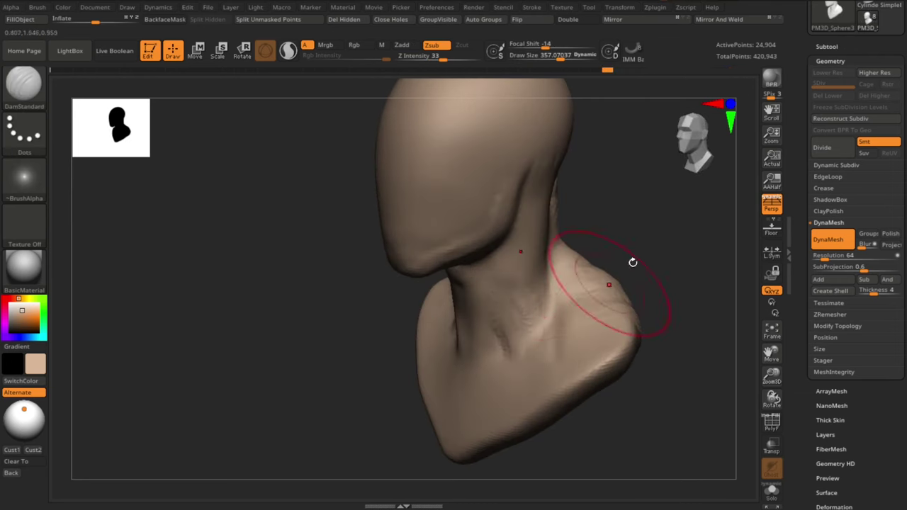
{"action": "right_click_drag", "start_coordinate": [633, 263], "coordinate": [483, 385]}
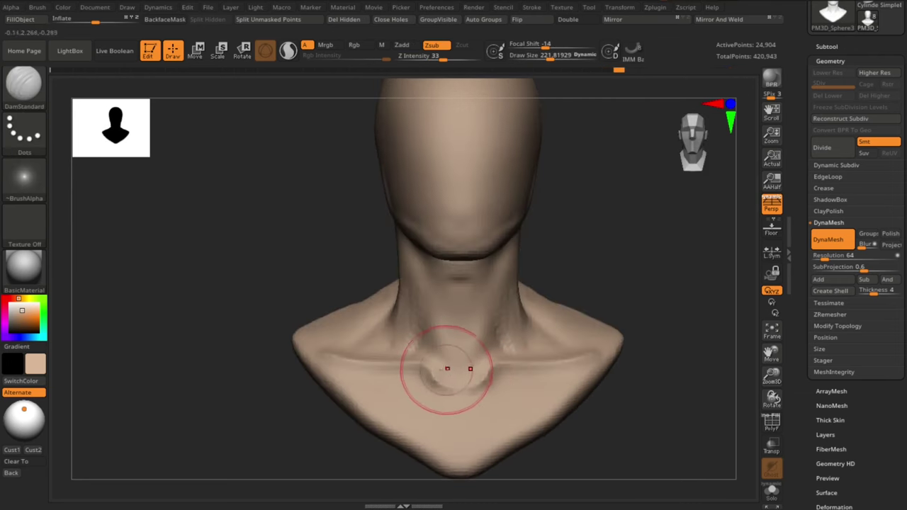
{"action": "key", "text": "b"}
{"action": "key", "text": "s"}
{"action": "key", "text": "t"}
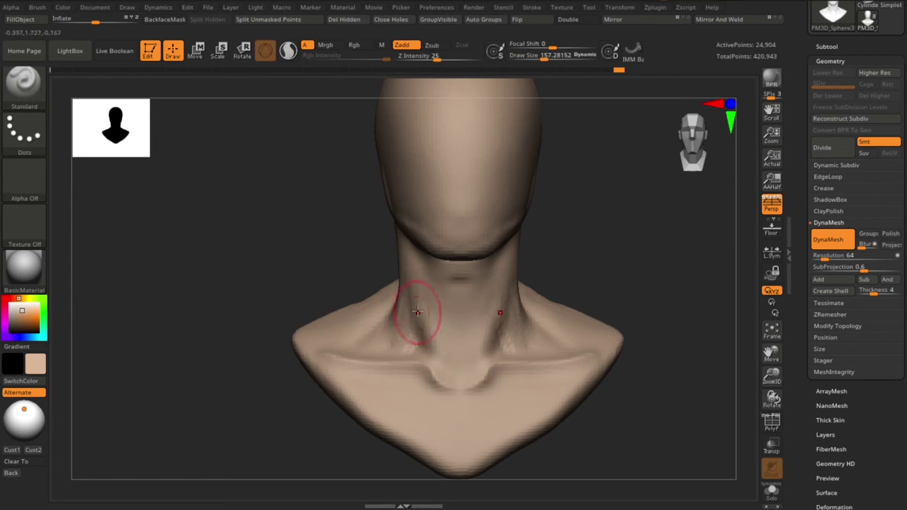
{"action": "key", "text": "s"}
{"action": "left_click_drag", "start_coordinate": [439, 327], "coordinate": [424, 327]}
Add ClayBuildup FreeHand texture strokes on the neck after checking it from back, side and front.
{"action": "key", "text": "b"}
{"action": "key", "text": "c"}
{"action": "key", "text": "b"}
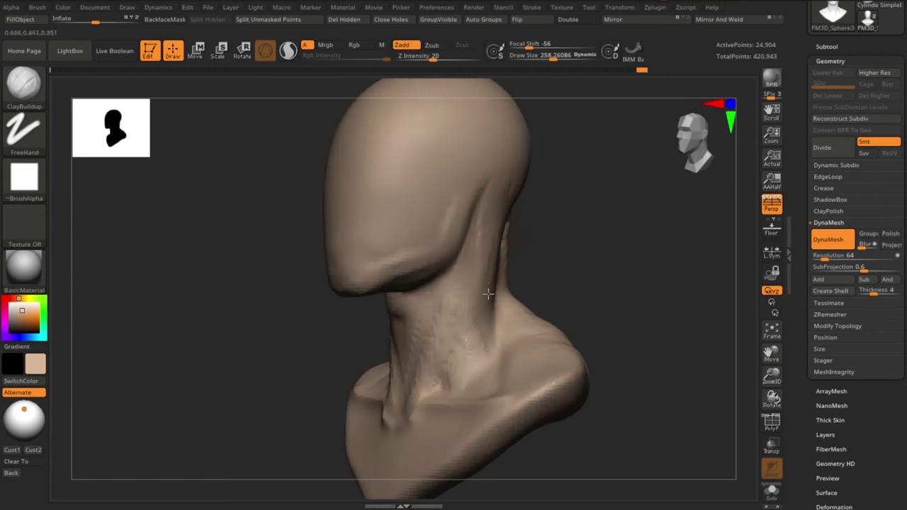
{"action": "right_click_drag", "start_coordinate": [488, 292], "coordinate": [553, 214]}
{"action": "right_click_drag", "start_coordinate": [638, 247], "coordinate": [538, 303]}
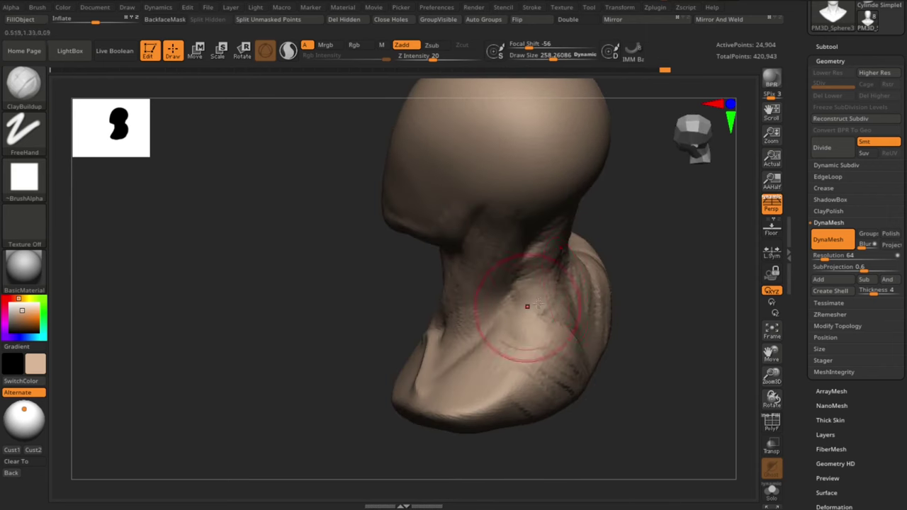
{"action": "right_click_drag", "start_coordinate": [647, 414], "coordinate": [522, 243], "text": "shift"}
{"action": "mouse_move", "coordinate": [652, 340]}
{"action": "right_mouse_down", "text": "shift"}
{"action": "mouse_move", "coordinate": [618, 275]}
{"action": "mouse_move", "coordinate": [618, 300]}
{"action": "mouse_move", "coordinate": [532, 290]}
{"action": "right_mouse_up", "text": "shift"}
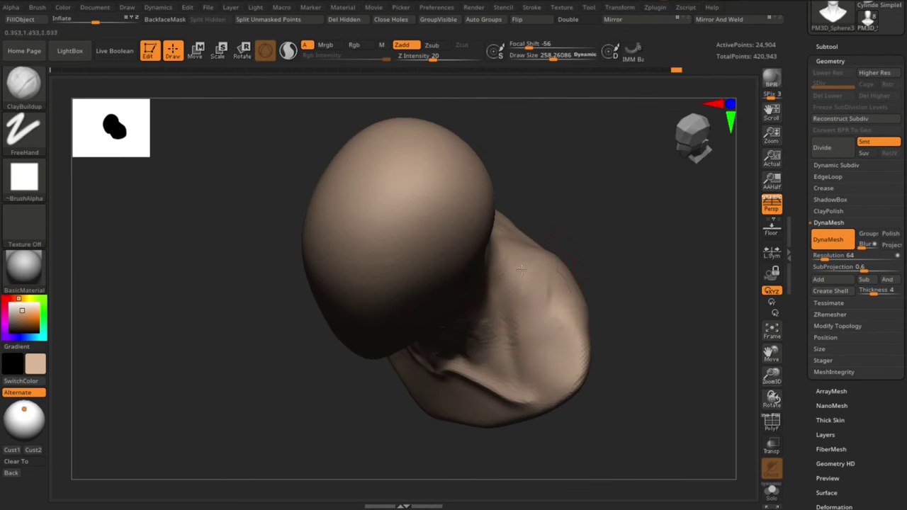
{"action": "left_click_drag", "start_coordinate": [521, 269], "coordinate": [537, 324]}
{"action": "mouse_move", "coordinate": [627, 416]}
{"action": "right_mouse_down"}
{"action": "mouse_move", "coordinate": [567, 312]}
{"action": "mouse_move", "coordinate": [567, 325]}
{"action": "mouse_move", "coordinate": [548, 276]}
{"action": "right_mouse_up"}
Build up the collarbones and upper chest with mirrored ClayBuildup strokes at intensity 20.
{"action": "key", "text": "b"}
{"action": "key", "text": "s"}
{"action": "key", "text": "t"}
{"action": "right_click_drag", "start_coordinate": [486, 348], "coordinate": [470, 364], "text": "alt"}
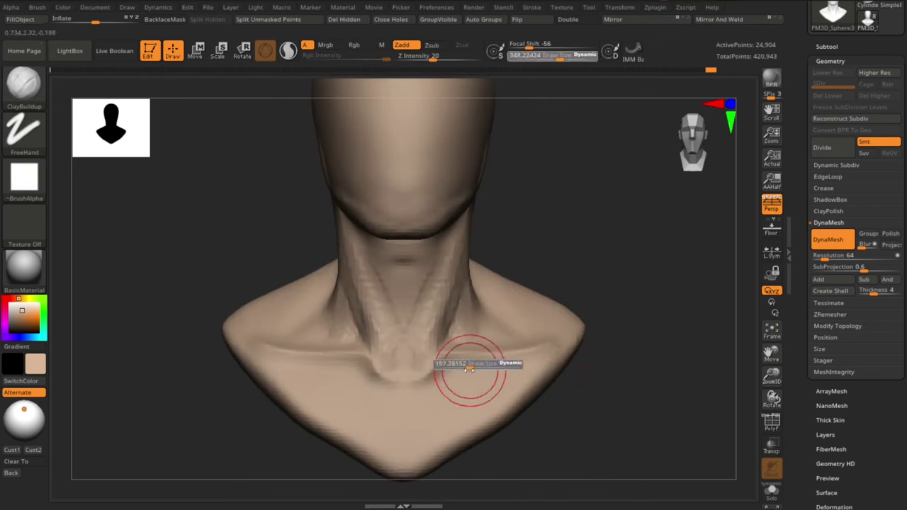
{"action": "key", "text": "b"}
{"action": "key", "text": "c"}
{"action": "key", "text": "b"}
{"action": "key", "text": "s"}
{"action": "key", "text": "s"}
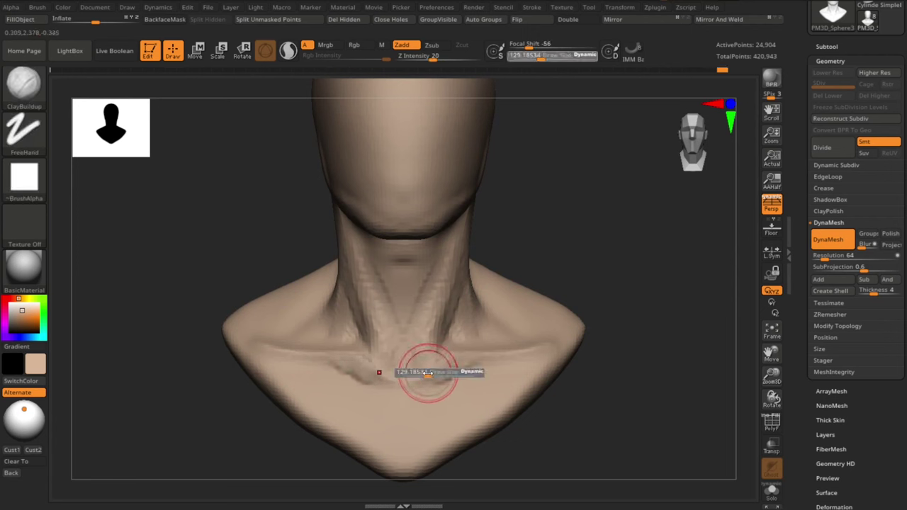
{"action": "mouse_move", "coordinate": [489, 348]}
{"action": "left_mouse_down"}
{"action": "mouse_move", "coordinate": [443, 360]}
{"action": "mouse_move", "coordinate": [569, 340]}
{"action": "left_mouse_up"}
{"action": "left_click_drag", "start_coordinate": [344, 385], "coordinate": [334, 364]}
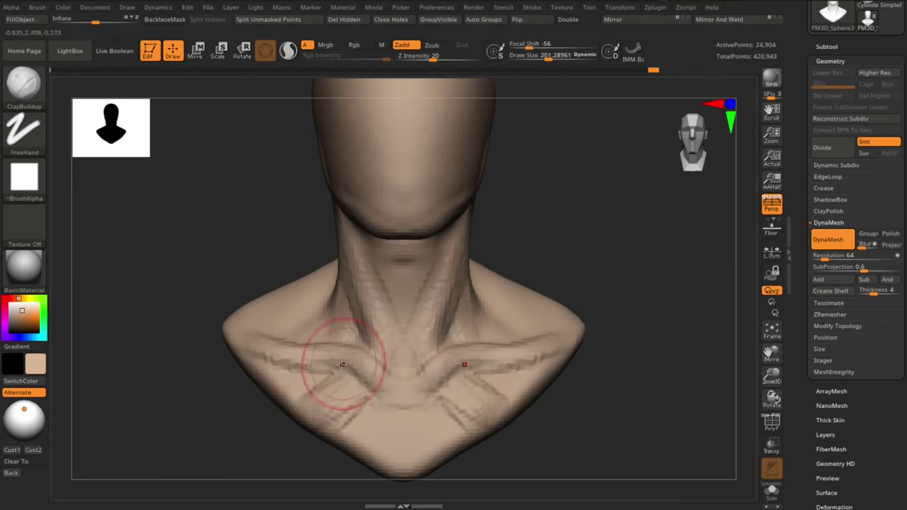
{"action": "left_click_drag", "start_coordinate": [468, 393], "coordinate": [510, 376]}
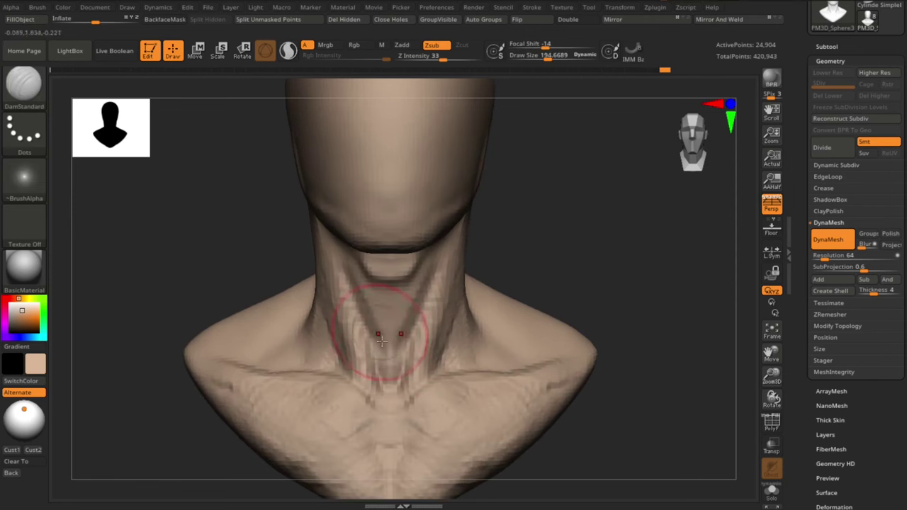
Review the chest from three-quarter and front views and switch to the Move brush.
{"action": "left_click_drag", "start_coordinate": [496, 262], "coordinate": [556, 238]}
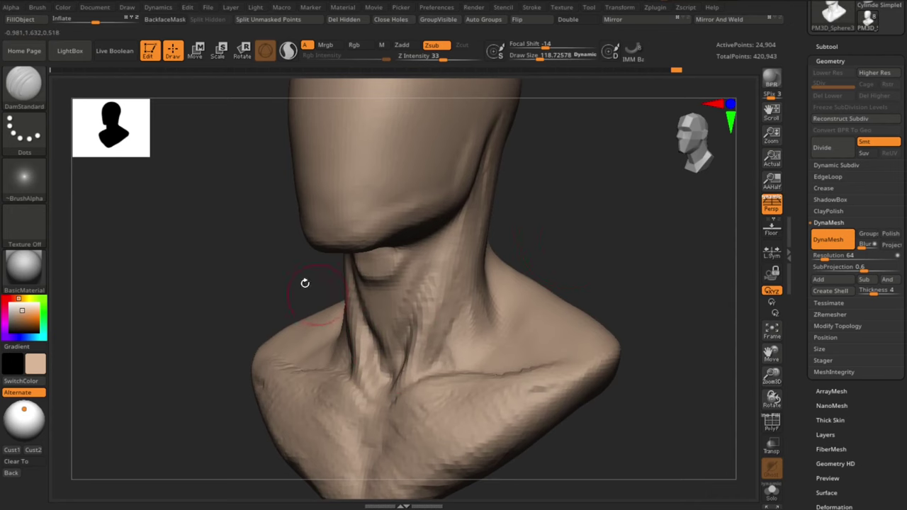
{"action": "left_click_drag", "start_coordinate": [305, 283], "coordinate": [532, 255]}
{"action": "key", "text": "b"}
{"action": "key", "text": "c"}
{"action": "key", "text": "b"}
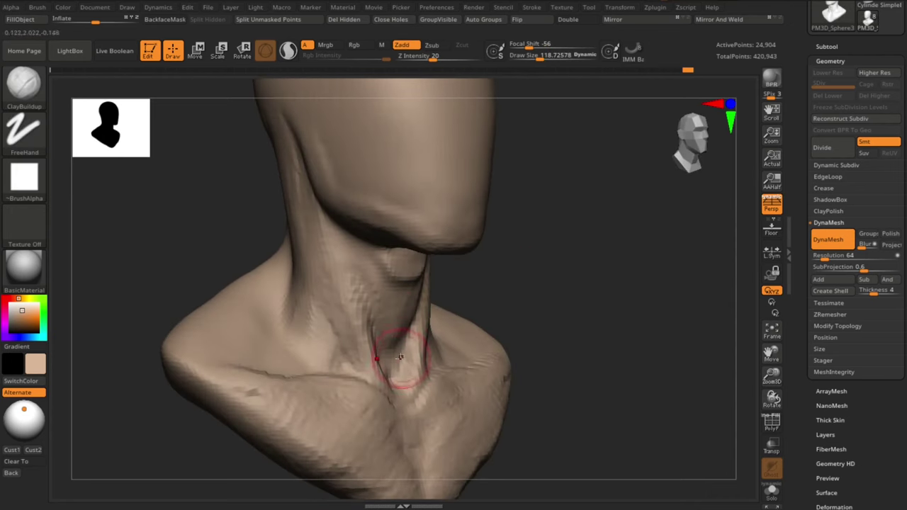
{"action": "mouse_move", "coordinate": [581, 276]}
{"action": "left_mouse_down", "text": "shift"}
{"action": "mouse_move", "coordinate": [622, 262]}
{"action": "mouse_move", "coordinate": [425, 312]}
{"action": "mouse_move", "coordinate": [508, 284]}
{"action": "left_mouse_up", "text": "shift"}
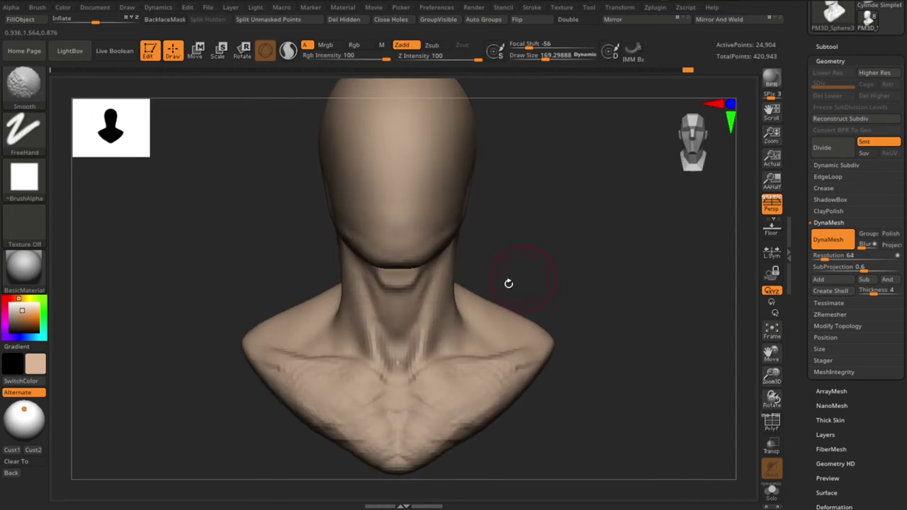
{"action": "mouse_move", "coordinate": [561, 265]}
{"action": "left_mouse_down"}
{"action": "mouse_move", "coordinate": [512, 385]}
{"action": "mouse_move", "coordinate": [496, 243]}
{"action": "mouse_move", "coordinate": [555, 298]}
{"action": "mouse_move", "coordinate": [475, 323]}
{"action": "left_mouse_up"}
{"action": "key", "text": "b"}
{"action": "key", "text": "m"}
{"action": "key", "text": "v"}
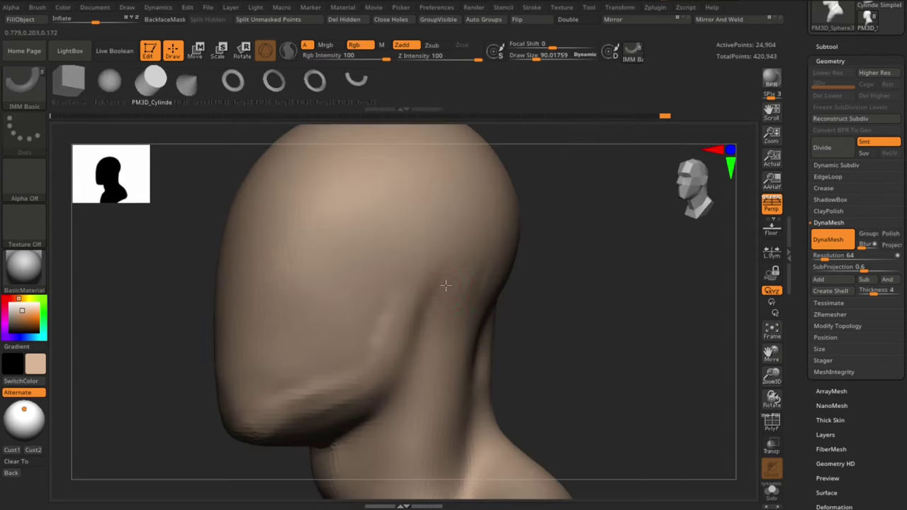
Insert mirrored cylinders at the ear positions, flatten and tilt them into discs, and merge them.
{"action": "left_click_drag", "start_coordinate": [445, 285], "coordinate": [496, 287]}
{"action": "left_click_drag", "start_coordinate": [604, 368], "coordinate": [538, 355], "text": "shift"}
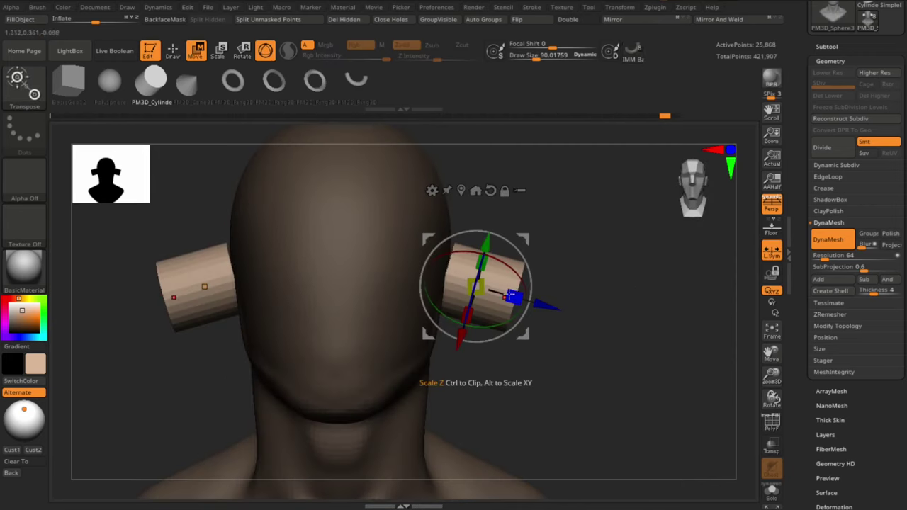
{"action": "left_click_drag", "start_coordinate": [510, 297], "coordinate": [402, 262]}
{"action": "left_click_drag", "start_coordinate": [490, 244], "coordinate": [496, 269]}
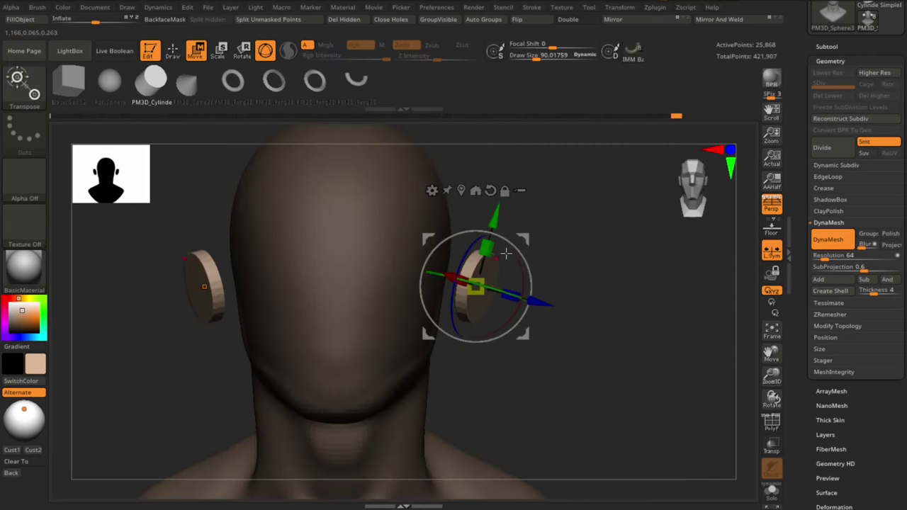
{"action": "key", "text": "q"}
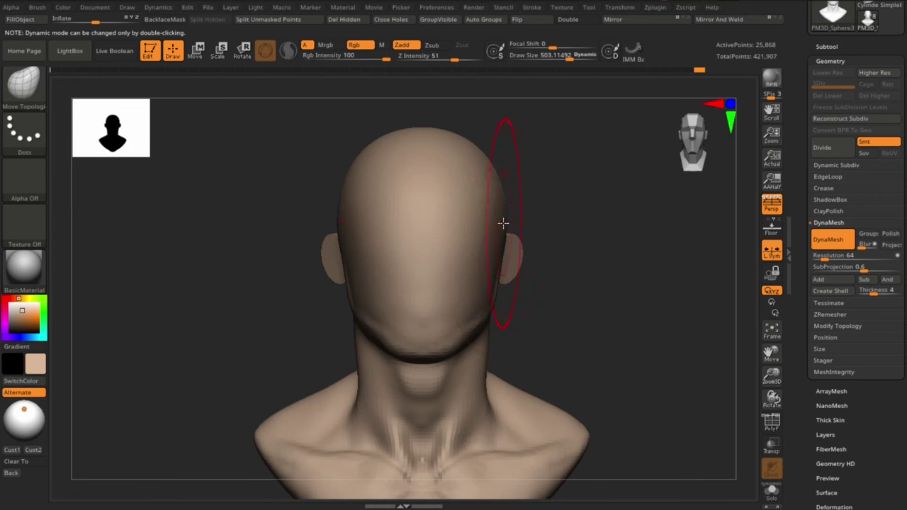
Enlarge the brush to about 557, then shrink it while orbiting to a side view.
{"action": "key", "text": "s"}
{"action": "left_click_drag", "start_coordinate": [496, 209], "coordinate": [518, 209]}
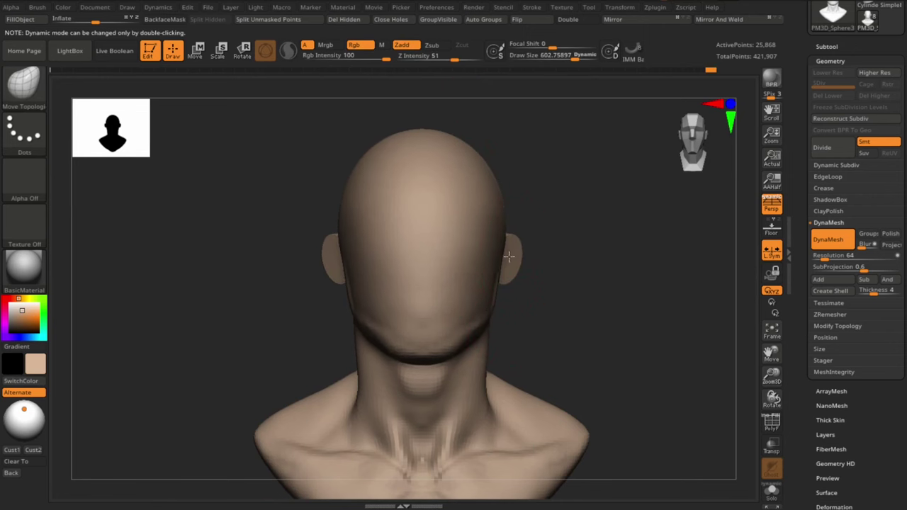
{"action": "left_click_drag", "start_coordinate": [621, 348], "coordinate": [597, 316]}
{"action": "key", "text": "s"}
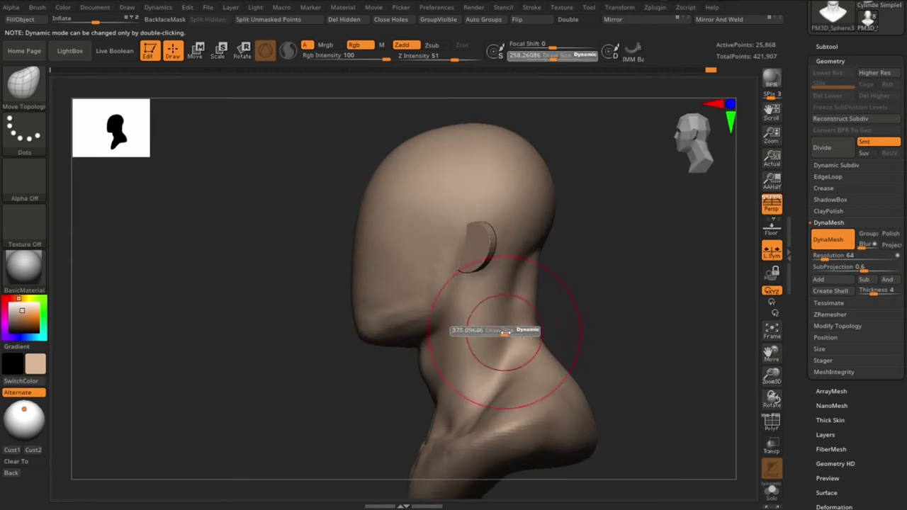
{"action": "left_click_drag", "start_coordinate": [486, 328], "coordinate": [468, 328]}
{"action": "mouse_move", "coordinate": [468, 328]}
{"action": "left_mouse_down"}
{"action": "mouse_move", "coordinate": [409, 413]}
{"action": "mouse_move", "coordinate": [425, 340]}
{"action": "mouse_move", "coordinate": [491, 287]}
{"action": "left_mouse_up"}
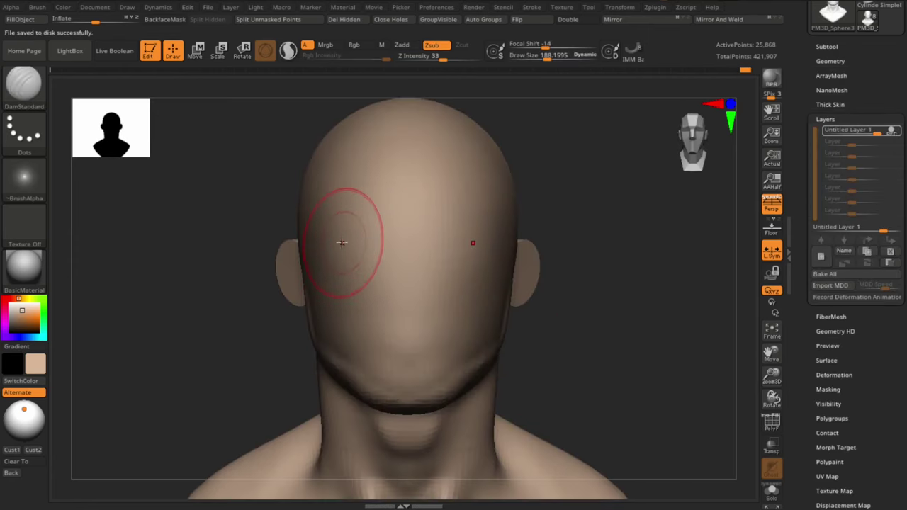
Carve a horizontal crease across the forehead, then orbit in closer on the face.
{"action": "left_click_drag", "start_coordinate": [340, 239], "coordinate": [460, 228]}
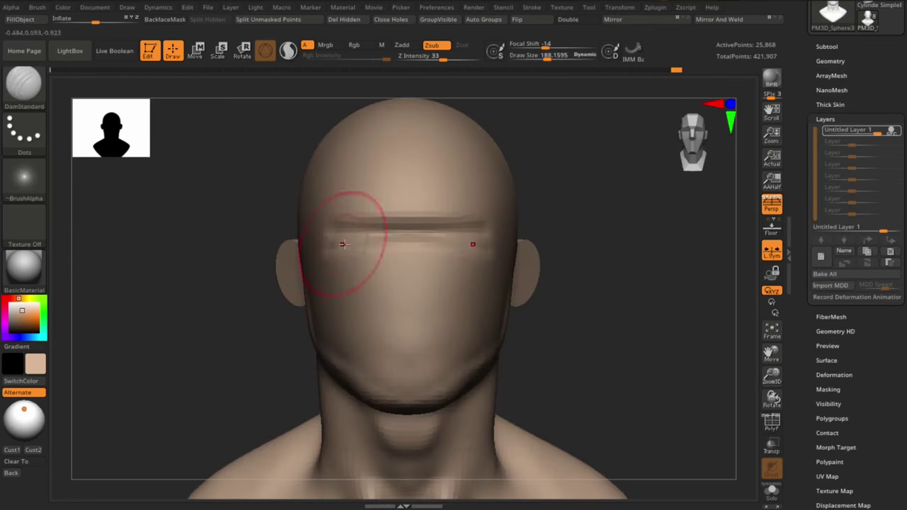
{"action": "left_click_drag", "start_coordinate": [345, 219], "coordinate": [461, 236]}
{"action": "mouse_move", "coordinate": [539, 241]}
{"action": "left_mouse_down", "text": "alt"}
{"action": "mouse_move", "coordinate": [584, 263]}
{"action": "mouse_move", "coordinate": [461, 257]}
{"action": "mouse_move", "coordinate": [420, 271]}
{"action": "left_mouse_up", "text": "alt"}
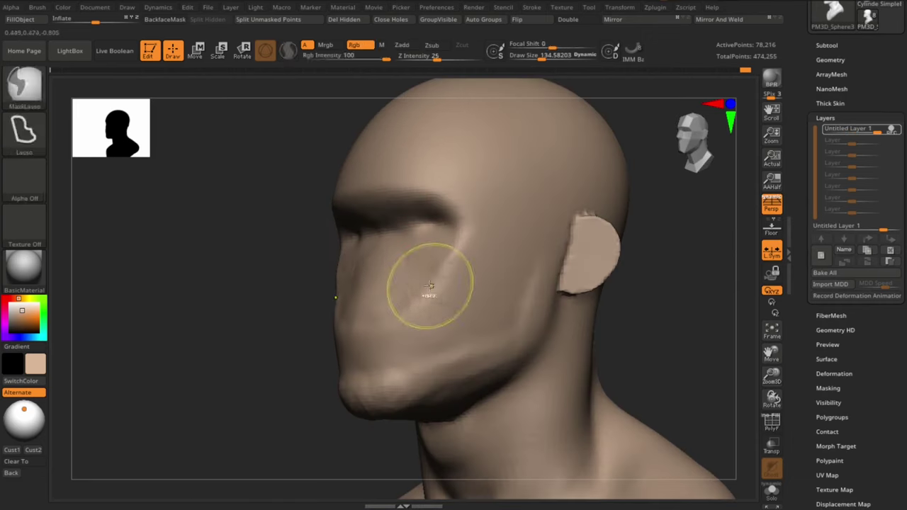
{"action": "left_click_drag", "start_coordinate": [684, 313], "coordinate": [399, 331]}
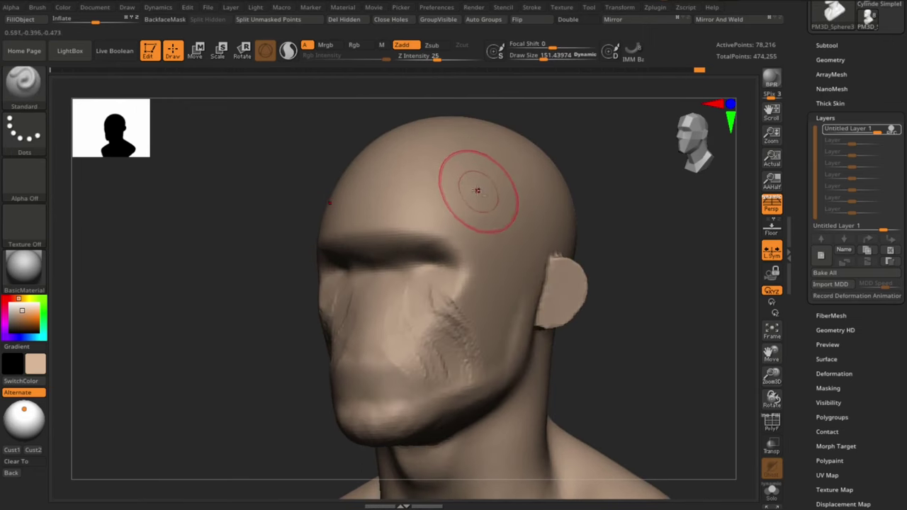
{"action": "mouse_move", "coordinate": [482, 216]}
{"action": "left_mouse_down"}
{"action": "mouse_move", "coordinate": [701, 281]}
{"action": "mouse_move", "coordinate": [471, 345]}
{"action": "left_mouse_up"}
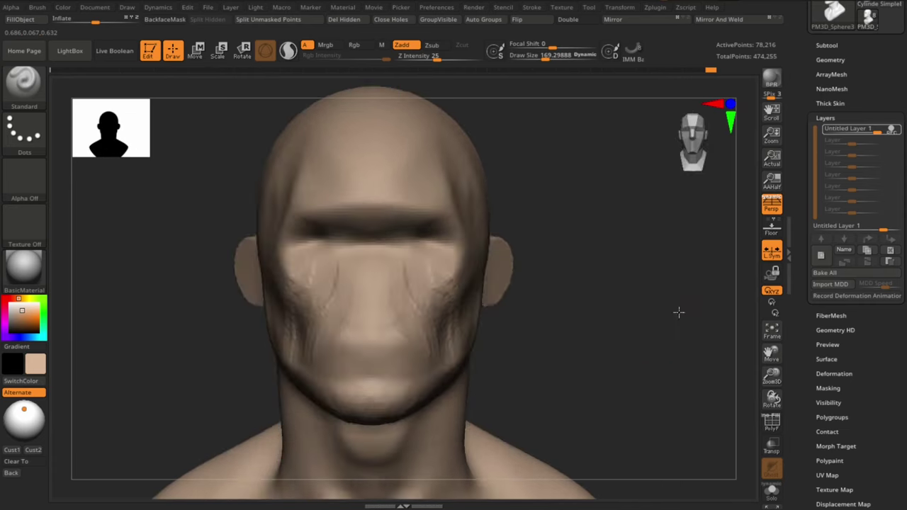
{"action": "left_click_drag", "start_coordinate": [413, 352], "coordinate": [462, 306]}
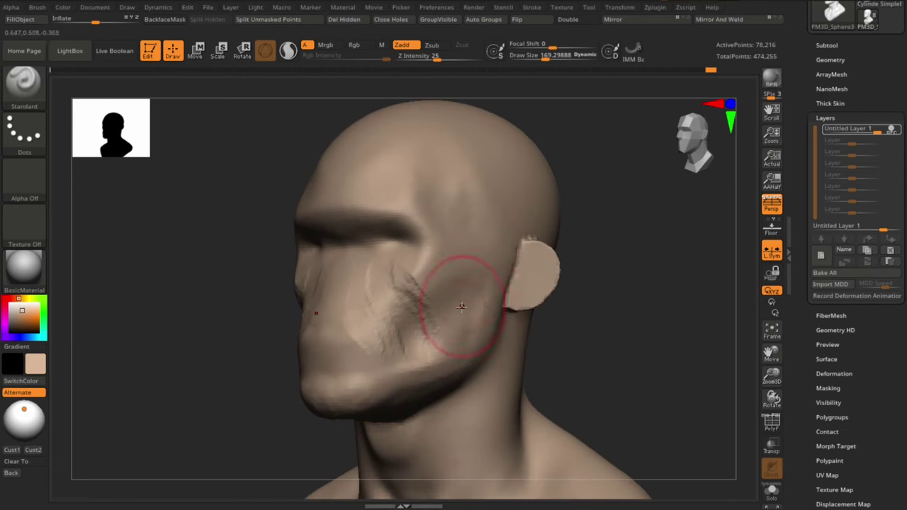
{"action": "mouse_move", "coordinate": [599, 339]}
{"action": "left_mouse_down"}
{"action": "mouse_move", "coordinate": [665, 336]}
{"action": "mouse_move", "coordinate": [658, 330]}
{"action": "mouse_move", "coordinate": [687, 273]}
{"action": "mouse_move", "coordinate": [659, 272]}
{"action": "mouse_move", "coordinate": [444, 168]}
{"action": "left_mouse_up"}
Select ClayBuildup and reduce the brush size while turning the face into view.
{"action": "key", "text": "b"}
{"action": "key", "text": "c"}
{"action": "key", "text": "b"}
{"action": "mouse_move", "coordinate": [419, 278]}
{"action": "left_mouse_down"}
{"action": "mouse_move", "coordinate": [674, 340]}
{"action": "mouse_move", "coordinate": [455, 203]}
{"action": "mouse_move", "coordinate": [432, 203]}
{"action": "left_mouse_up"}
{"action": "key", "text": "s"}
{"action": "mouse_move", "coordinate": [537, 257]}
{"action": "left_mouse_down"}
{"action": "mouse_move", "coordinate": [385, 220]}
{"action": "mouse_move", "coordinate": [571, 360]}
{"action": "mouse_move", "coordinate": [496, 283]}
{"action": "mouse_move", "coordinate": [393, 232]}
{"action": "left_mouse_up"}
{"action": "key", "text": "b"}
With Move Topological, deepen the forehead groove and smooth the grooves beside the nose.
{"action": "key", "text": "m"}
{"action": "key", "text": "t"}
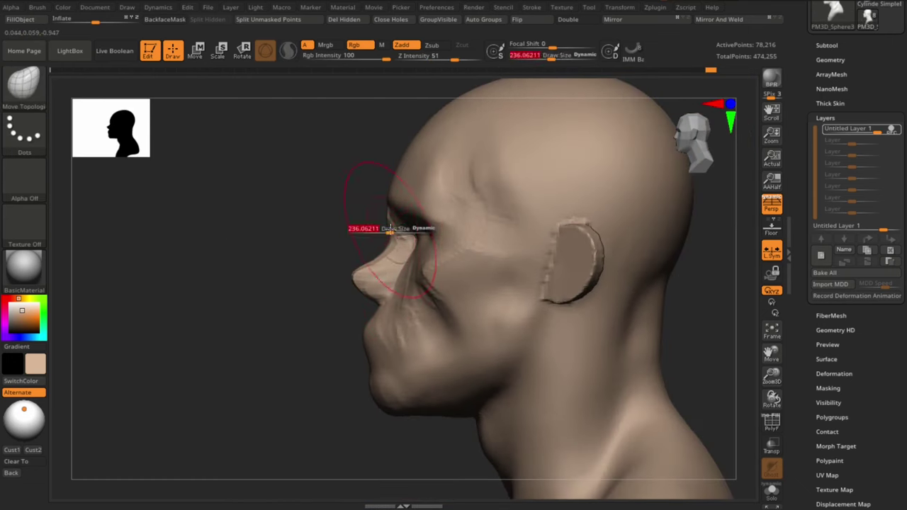
{"action": "left_click_drag", "start_coordinate": [299, 345], "coordinate": [381, 287]}
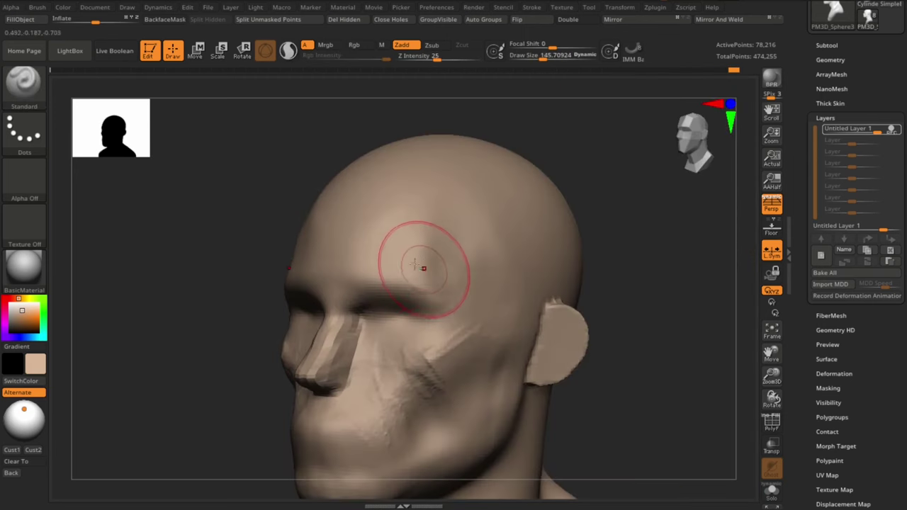
{"action": "left_click_drag", "start_coordinate": [506, 187], "coordinate": [575, 242]}
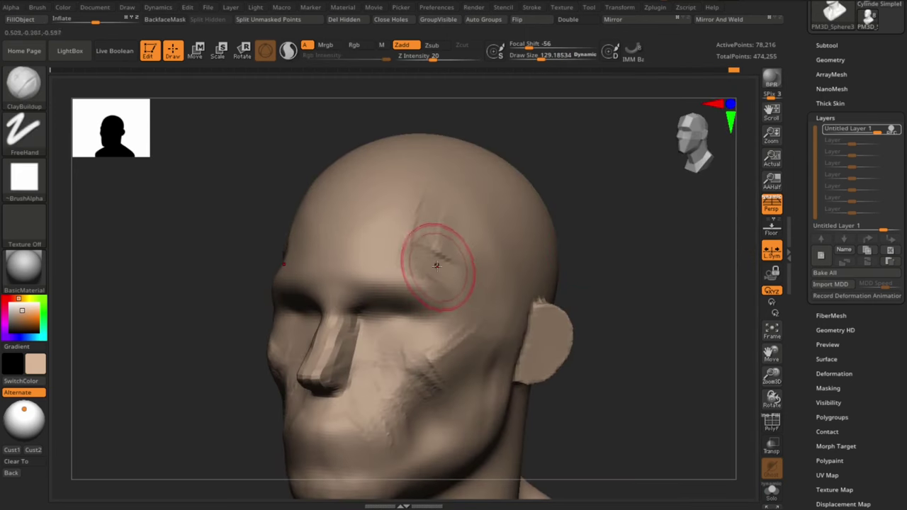
{"action": "left_click_drag", "start_coordinate": [423, 285], "coordinate": [607, 210]}
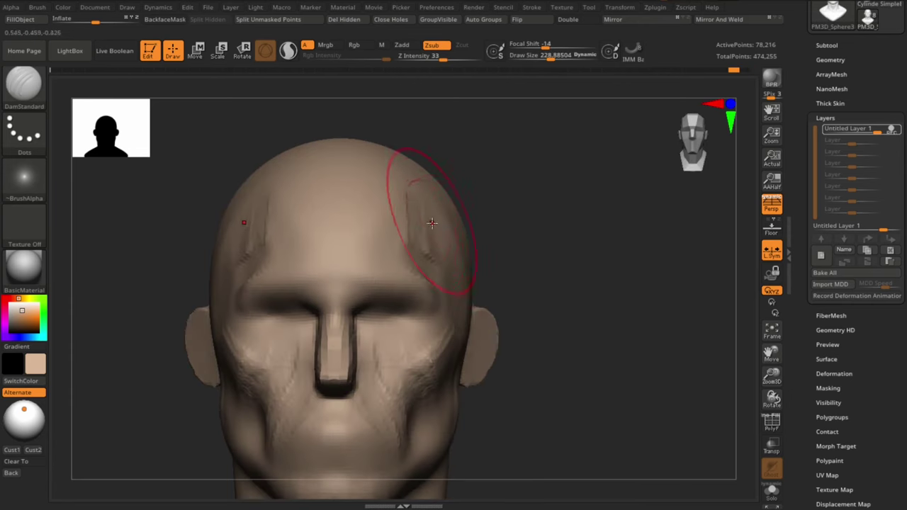
{"action": "left_click_drag", "start_coordinate": [433, 224], "coordinate": [424, 292]}
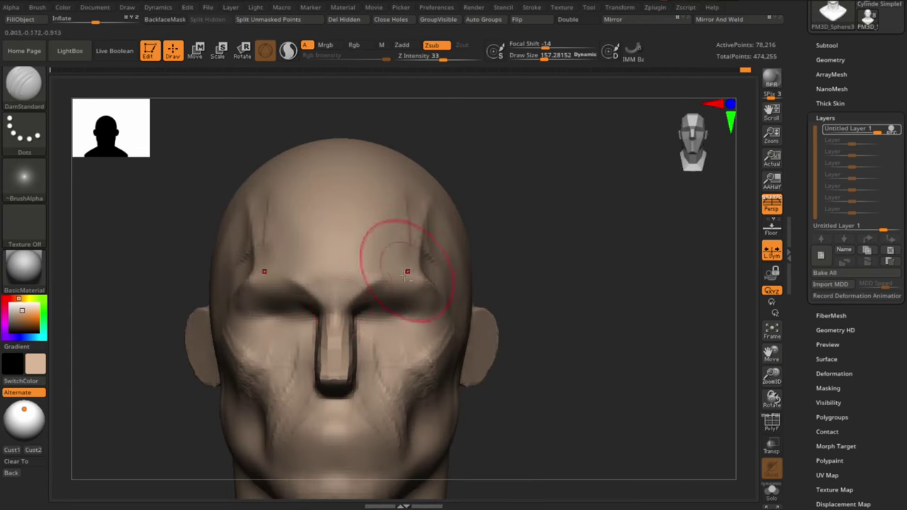
{"action": "left_click_drag", "start_coordinate": [395, 253], "coordinate": [340, 297], "text": "shift"}
{"action": "mouse_move", "coordinate": [624, 305]}
{"action": "left_mouse_down"}
{"action": "mouse_move", "coordinate": [527, 313]}
{"action": "mouse_move", "coordinate": [693, 395]}
{"action": "left_mouse_up"}
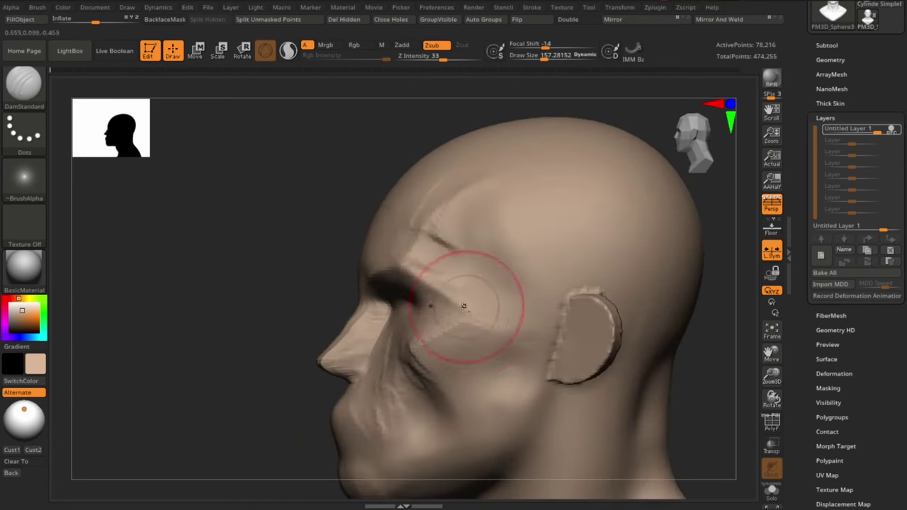
{"action": "mouse_move", "coordinate": [638, 319]}
{"action": "left_mouse_down"}
{"action": "mouse_move", "coordinate": [592, 341]}
{"action": "mouse_move", "coordinate": [405, 192]}
{"action": "mouse_move", "coordinate": [425, 263]}
{"action": "mouse_move", "coordinate": [419, 255]}
{"action": "left_mouse_up"}
Switch between Move Topological, ClayBuildup and Move brushes while turning the head to the front.
{"action": "key", "text": "b"}
{"action": "key", "text": "m"}
{"action": "key", "text": "t"}
{"action": "right_click_drag", "start_coordinate": [428, 260], "coordinate": [426, 266], "text": "shift"}
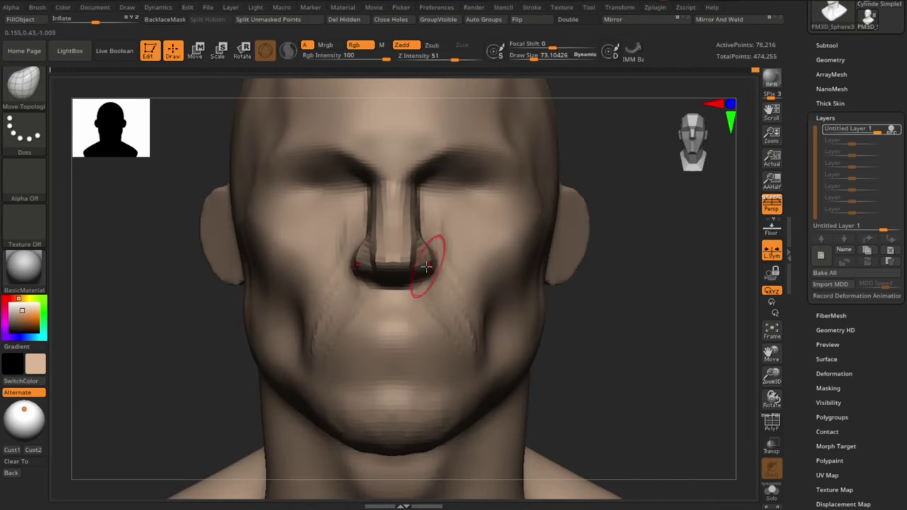
{"action": "key", "text": "b"}
{"action": "key", "text": "c"}
{"action": "key", "text": "b"}
{"action": "left_click_drag", "start_coordinate": [638, 354], "coordinate": [635, 362]}
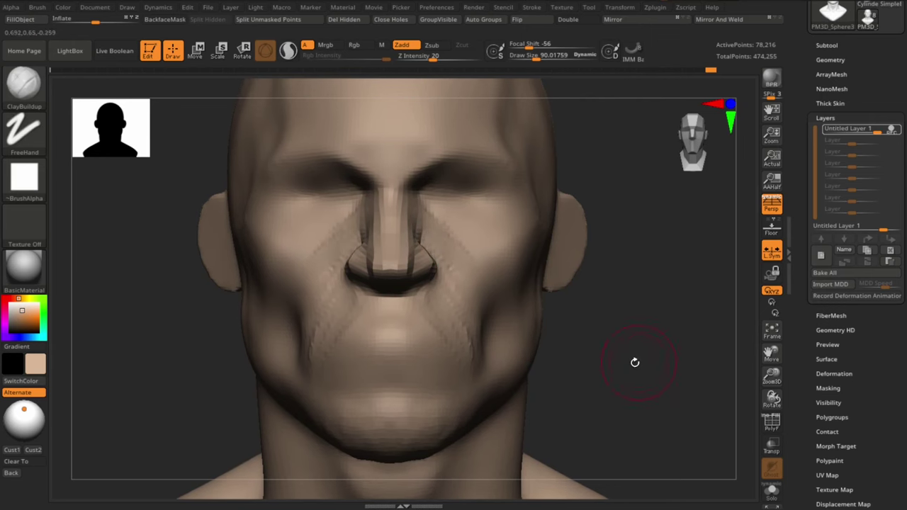
{"action": "key", "text": "b"}
{"action": "key", "text": "m"}
{"action": "key", "text": "v"}
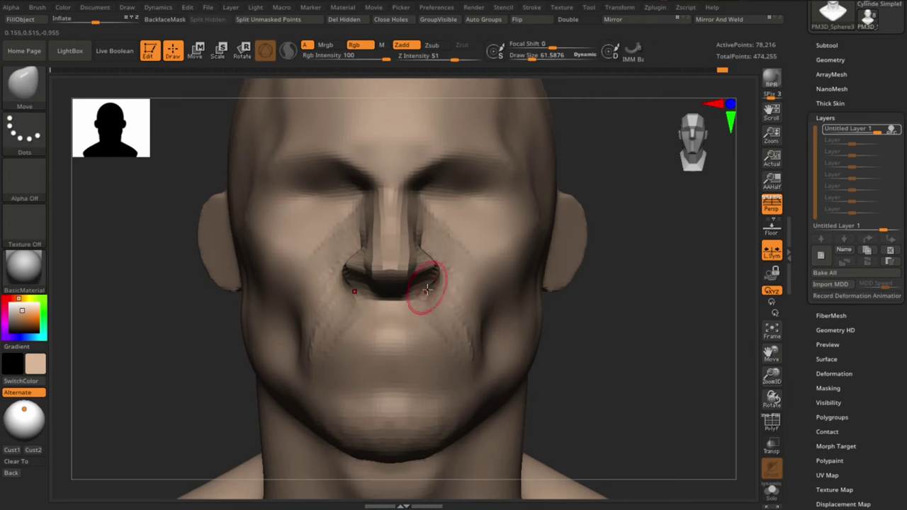
Pull the lower lip area downward with Move Topological, viewing the face from below.
{"action": "key", "text": "b"}
{"action": "key", "text": "m"}
{"action": "key", "text": "t"}
{"action": "right_click_drag", "start_coordinate": [435, 273], "coordinate": [414, 268]}
{"action": "left_click_drag", "start_coordinate": [433, 342], "coordinate": [444, 387]}
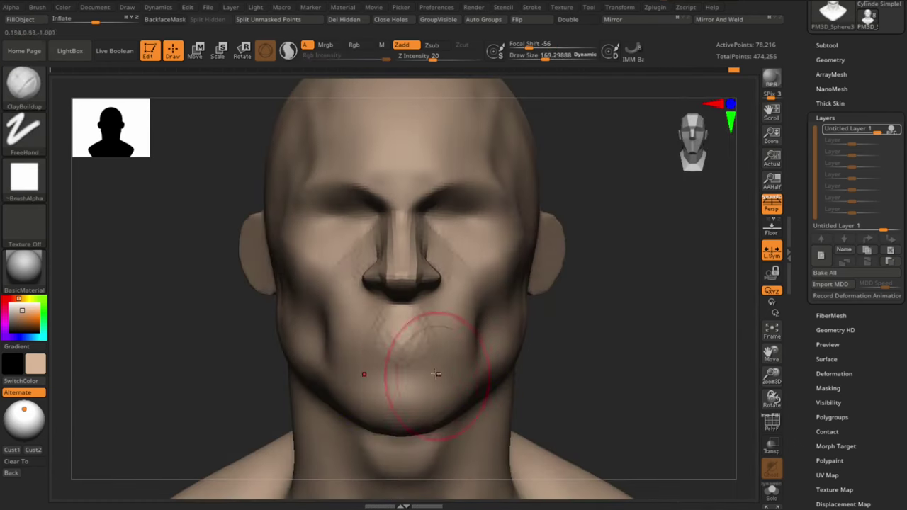
{"action": "left_click_drag", "start_coordinate": [622, 340], "coordinate": [440, 328]}
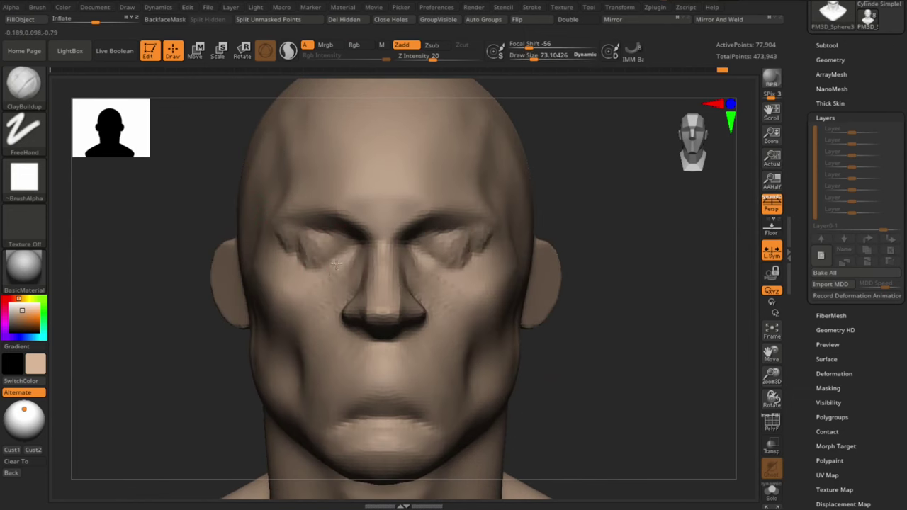
Reshape and smooth both eye sockets, undo the forehead grooves, and shrink the brush.
{"action": "left_click_drag", "start_coordinate": [336, 265], "coordinate": [327, 228]}
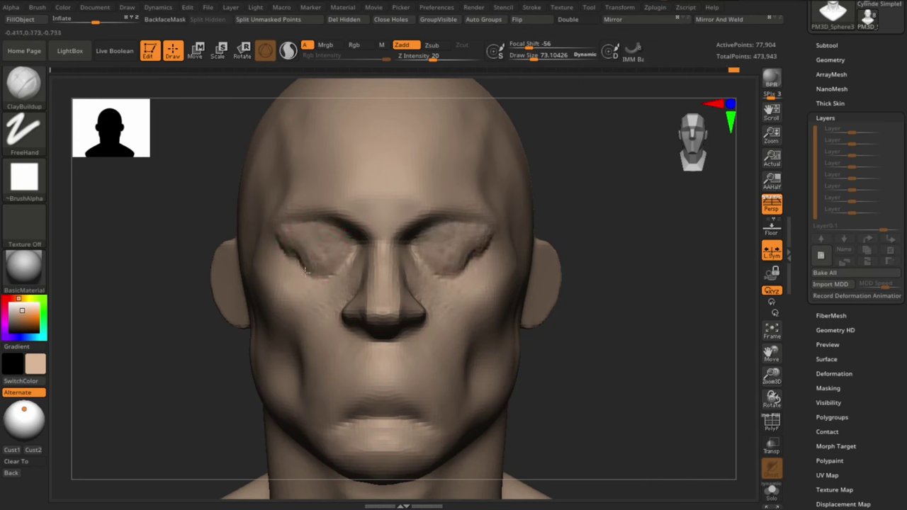
{"action": "left_click_drag", "start_coordinate": [306, 271], "coordinate": [293, 239]}
{"action": "left_click_drag", "start_coordinate": [688, 405], "coordinate": [289, 229]}
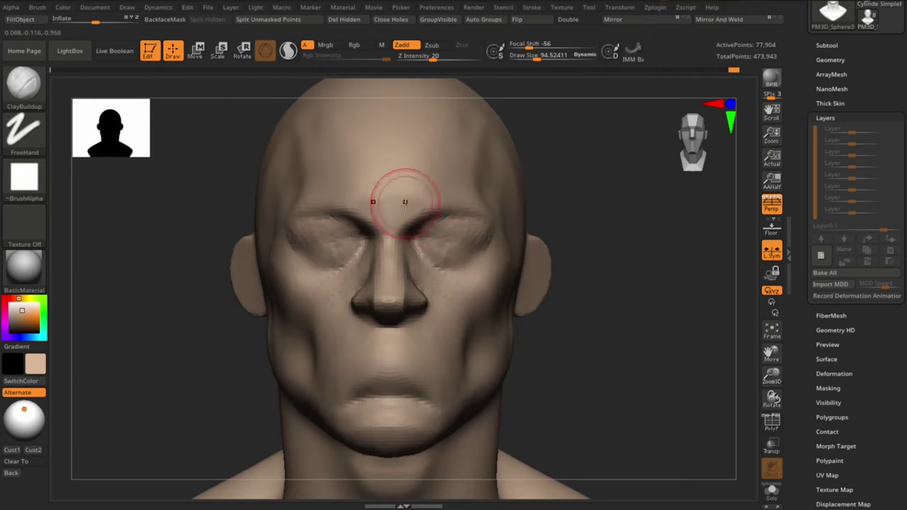
{"action": "mouse_move", "coordinate": [564, 240]}
{"action": "left_mouse_down"}
{"action": "mouse_move", "coordinate": [427, 203]}
{"action": "mouse_move", "coordinate": [674, 307]}
{"action": "mouse_move", "coordinate": [432, 202]}
{"action": "mouse_move", "coordinate": [619, 207]}
{"action": "left_mouse_up"}
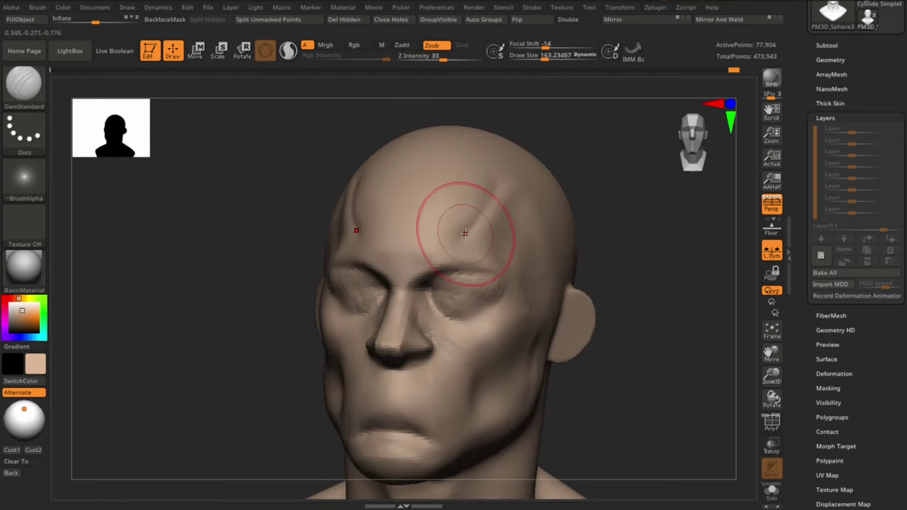
{"action": "key", "text": "ctrl+z"}
{"action": "key", "text": "ctrl+z"}
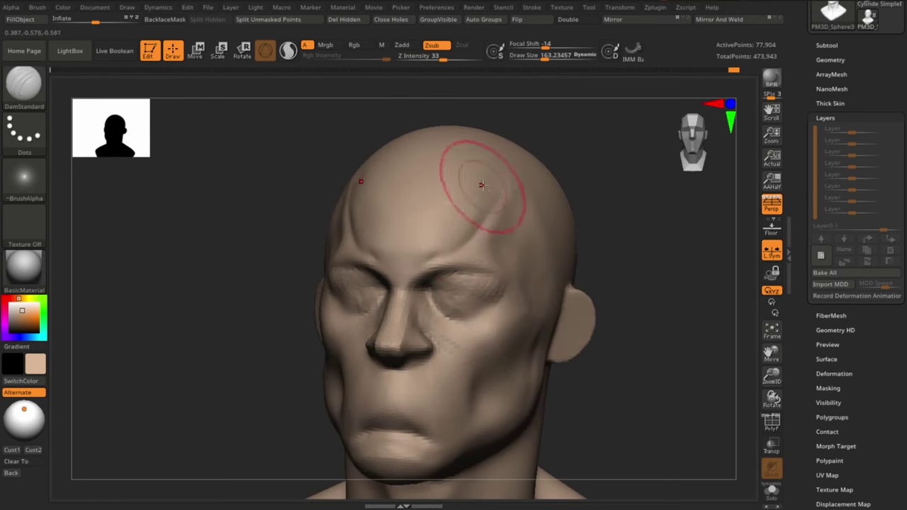
{"action": "left_click_drag", "start_coordinate": [624, 234], "coordinate": [650, 373], "text": "shift"}
{"action": "key", "text": "s"}
{"action": "left_click_drag", "start_coordinate": [378, 213], "coordinate": [367, 215]}
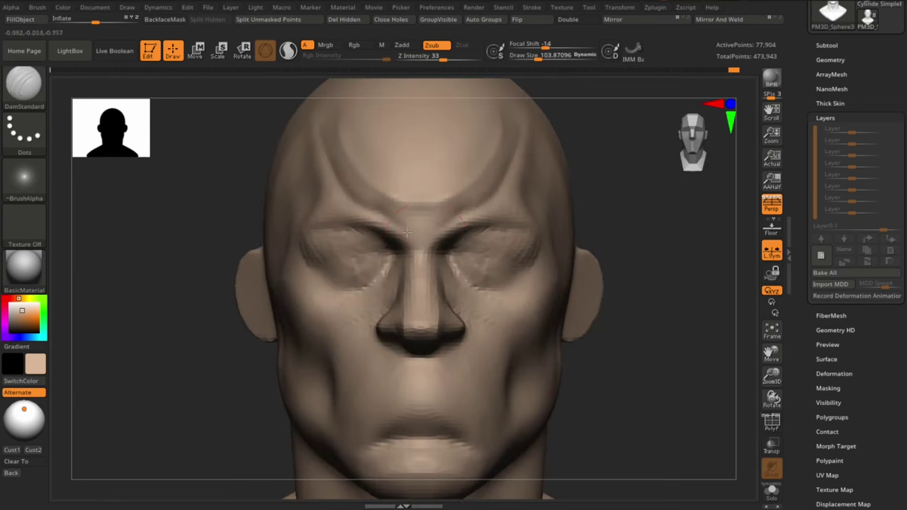
Build the frowning brow ridges with ClayBuildup, checking the frown from several angles.
{"action": "mouse_move", "coordinate": [397, 246]}
{"action": "right_mouse_down"}
{"action": "mouse_move", "coordinate": [445, 203]}
{"action": "mouse_move", "coordinate": [435, 224]}
{"action": "mouse_move", "coordinate": [558, 240]}
{"action": "right_mouse_up"}
{"action": "key", "text": "b"}
{"action": "key", "text": "c"}
{"action": "key", "text": "b"}
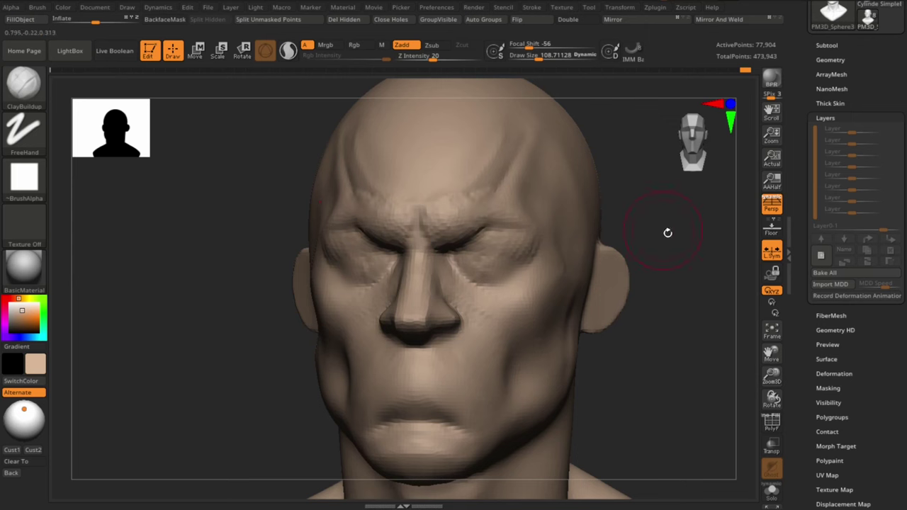
{"action": "mouse_move", "coordinate": [667, 232]}
{"action": "right_mouse_down"}
{"action": "mouse_move", "coordinate": [446, 239]}
{"action": "mouse_move", "coordinate": [466, 234]}
{"action": "mouse_move", "coordinate": [452, 238]}
{"action": "mouse_move", "coordinate": [693, 284]}
{"action": "mouse_move", "coordinate": [666, 387]}
{"action": "right_mouse_up"}
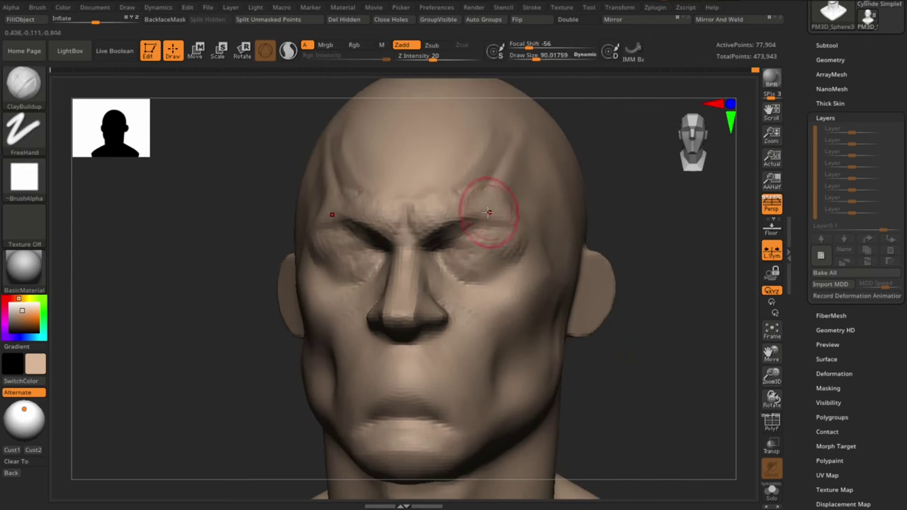
{"action": "mouse_move", "coordinate": [490, 213]}
{"action": "right_mouse_down"}
{"action": "mouse_move", "coordinate": [640, 358]}
{"action": "mouse_move", "coordinate": [626, 362]}
{"action": "mouse_move", "coordinate": [571, 208]}
{"action": "mouse_move", "coordinate": [654, 235]}
{"action": "mouse_move", "coordinate": [454, 234]}
{"action": "right_mouse_up"}
{"action": "key", "text": "s"}
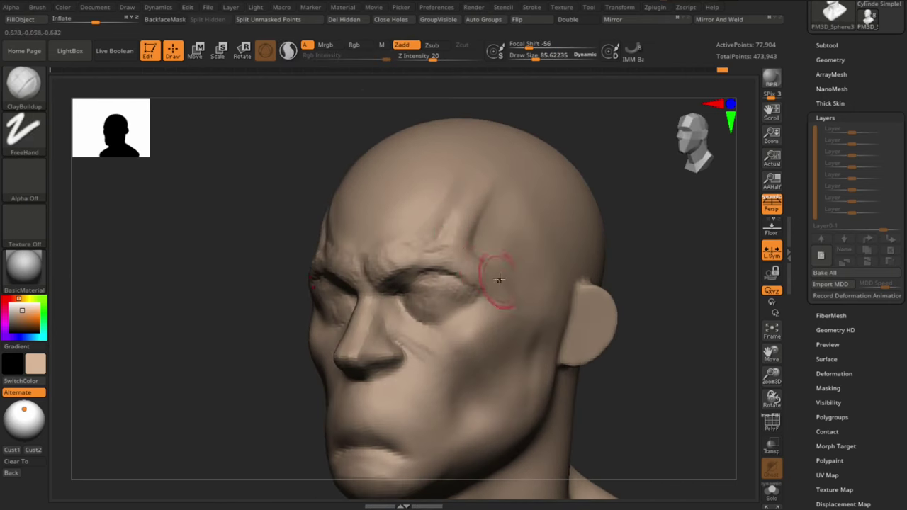
{"action": "mouse_move", "coordinate": [499, 281]}
{"action": "right_mouse_down"}
{"action": "mouse_move", "coordinate": [634, 381]}
{"action": "mouse_move", "coordinate": [654, 368]}
{"action": "mouse_move", "coordinate": [638, 361]}
{"action": "right_mouse_up"}
Choose Alpha 28 for the brush and switch to the Move brush.
{"action": "left_click", "coordinate": [24, 181]}
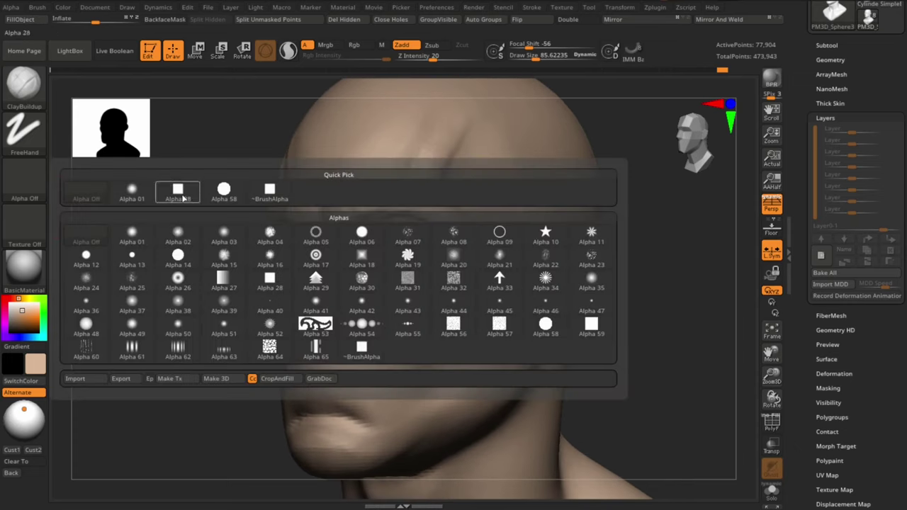
{"action": "left_click", "coordinate": [178, 192]}
{"action": "mouse_move", "coordinate": [504, 269]}
{"action": "right_mouse_down"}
{"action": "mouse_move", "coordinate": [646, 255]}
{"action": "mouse_move", "coordinate": [654, 203]}
{"action": "right_mouse_up"}
{"action": "key", "text": "b"}
{"action": "key", "text": "m"}
{"action": "key", "text": "v"}
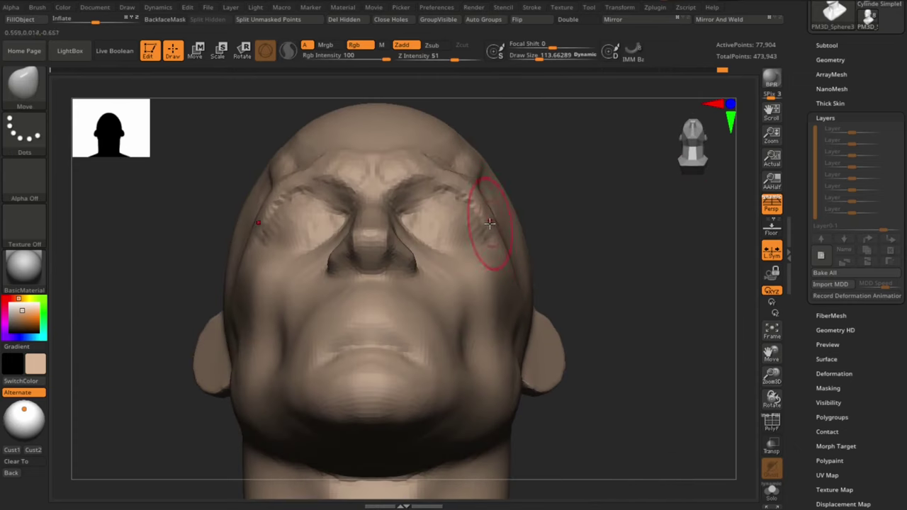
Carve creases at both mouth corners with DamStandard.
{"action": "mouse_move", "coordinate": [489, 203]}
{"action": "right_mouse_down"}
{"action": "mouse_move", "coordinate": [636, 290]}
{"action": "mouse_move", "coordinate": [624, 330]}
{"action": "right_mouse_up"}
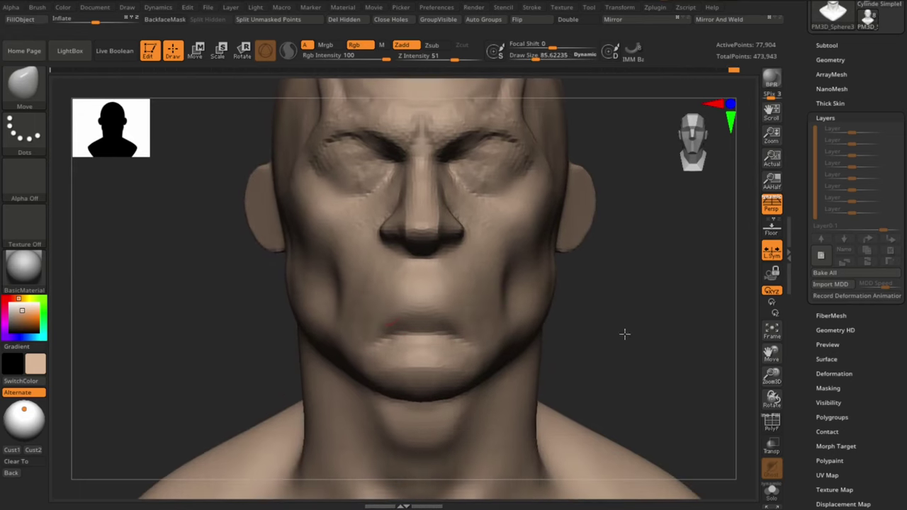
{"action": "key", "text": "b"}
{"action": "key", "text": "d"}
{"action": "key", "text": "s"}
{"action": "right_click_drag", "start_coordinate": [368, 295], "coordinate": [627, 338]}
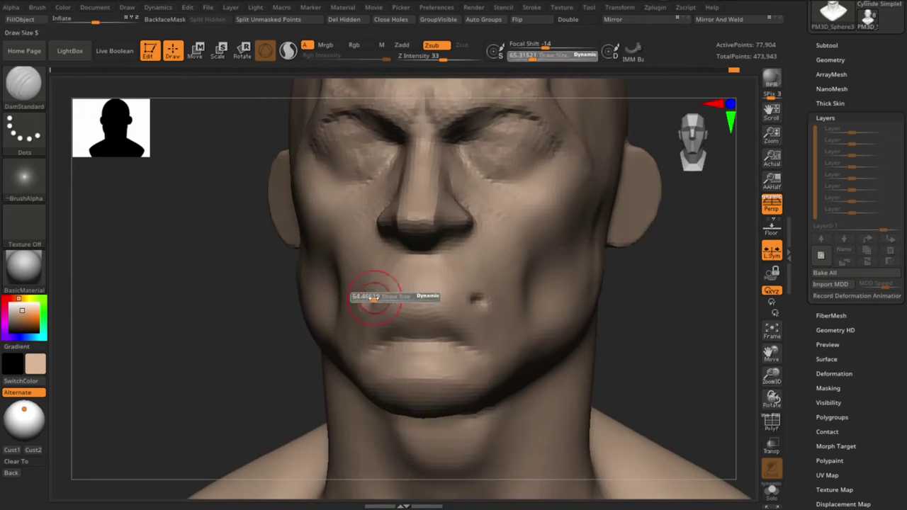
{"action": "left_click_drag", "start_coordinate": [397, 297], "coordinate": [359, 305]}
{"action": "mouse_move", "coordinate": [430, 304]}
{"action": "right_mouse_down"}
{"action": "mouse_move", "coordinate": [439, 300]}
{"action": "mouse_move", "coordinate": [420, 298]}
{"action": "right_mouse_up"}
Fill out the upper lip and philtrum with the Move brush, then enlarge the brush.
{"action": "key", "text": "b"}
{"action": "key", "text": "m"}
{"action": "key", "text": "v"}
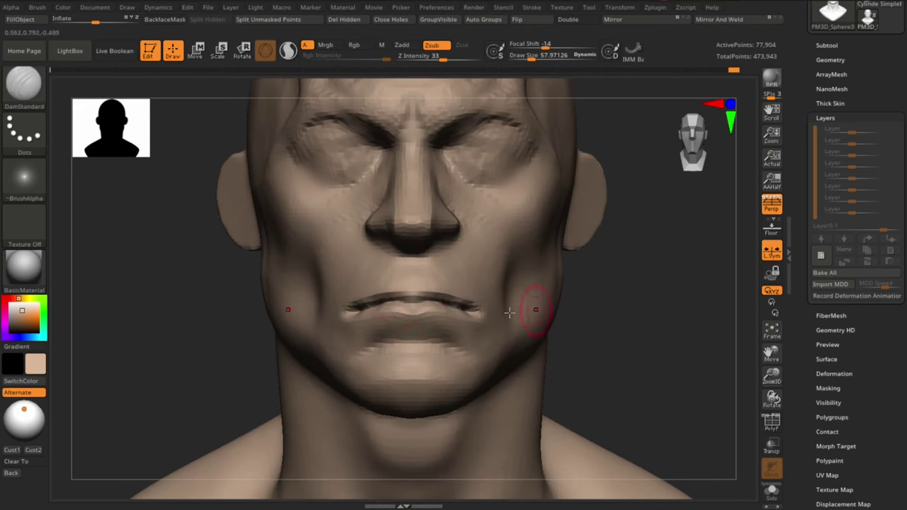
{"action": "right_click_drag", "start_coordinate": [442, 307], "coordinate": [475, 306]}
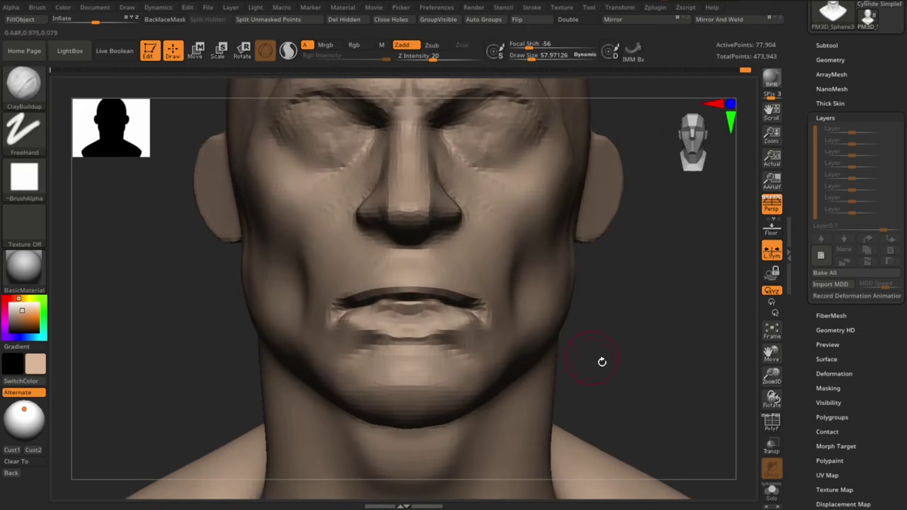
{"action": "mouse_move", "coordinate": [602, 361]}
{"action": "left_mouse_down"}
{"action": "mouse_move", "coordinate": [567, 360]}
{"action": "mouse_move", "coordinate": [674, 360]}
{"action": "left_mouse_up"}
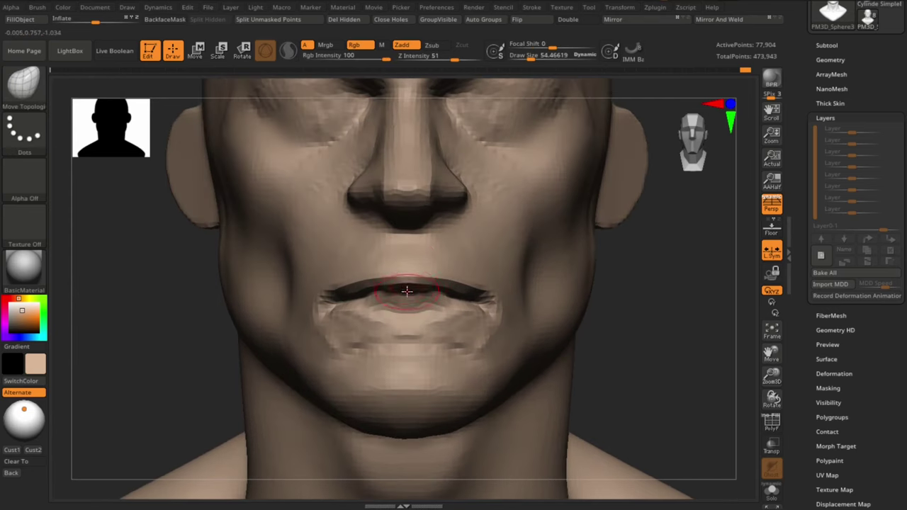
{"action": "left_click_drag", "start_coordinate": [431, 263], "coordinate": [415, 243]}
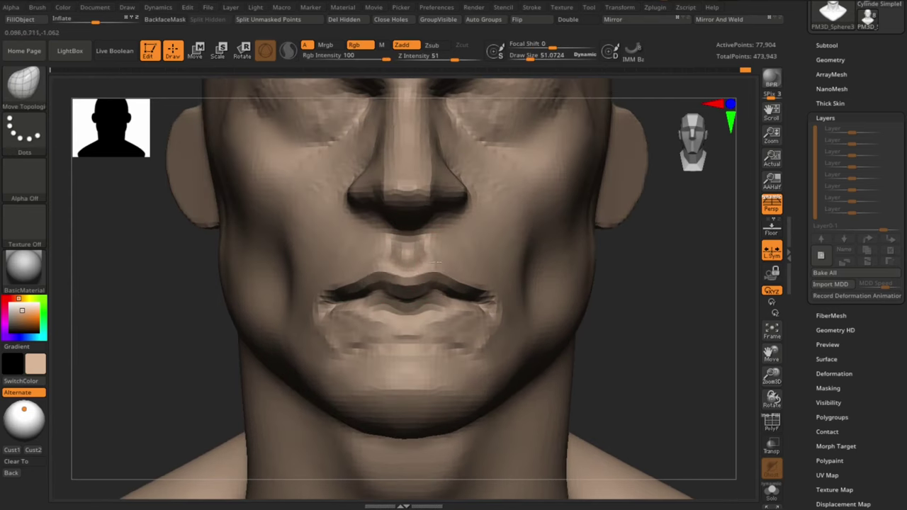
{"action": "key", "text": "]"}
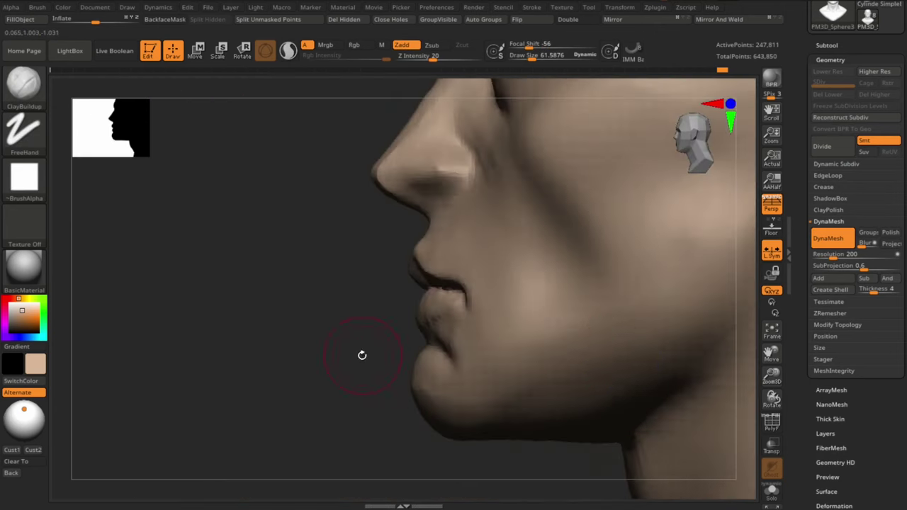
Orbit to the side profile and below the head to inspect the nose underside and chin.
{"action": "mouse_move", "coordinate": [361, 355]}
{"action": "left_mouse_down"}
{"action": "mouse_move", "coordinate": [378, 391]}
{"action": "mouse_move", "coordinate": [648, 348]}
{"action": "left_mouse_up"}
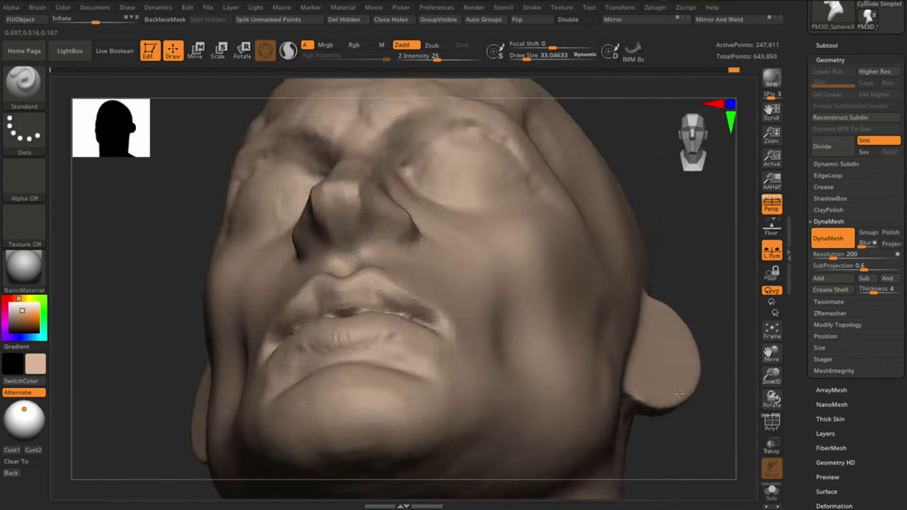
{"action": "mouse_move", "coordinate": [692, 370]}
{"action": "left_mouse_down"}
{"action": "mouse_move", "coordinate": [368, 222]}
{"action": "mouse_move", "coordinate": [363, 210]}
{"action": "left_mouse_up"}
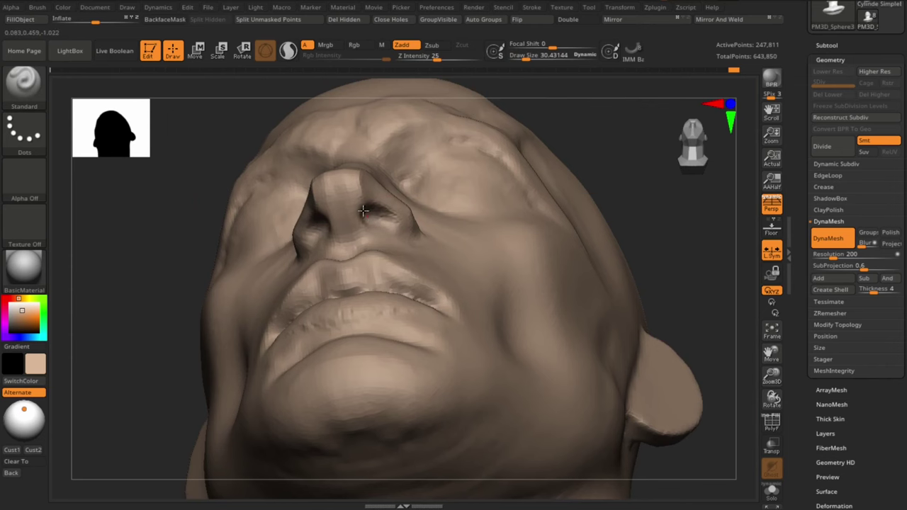
{"action": "mouse_move", "coordinate": [382, 220]}
{"action": "right_mouse_down"}
{"action": "mouse_move", "coordinate": [460, 221]}
{"action": "mouse_move", "coordinate": [641, 338]}
{"action": "right_mouse_up"}
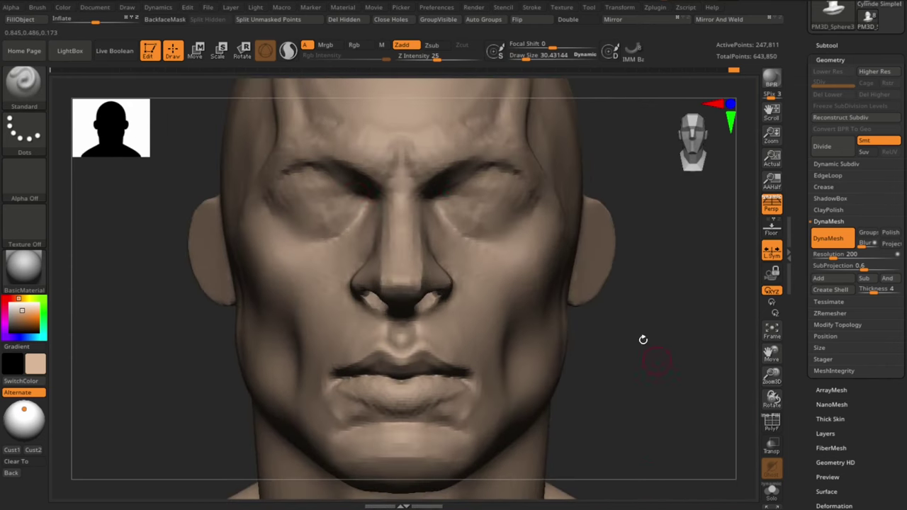
Switch to the Move brush and smooth the brow and forehead.
{"action": "key", "text": "b"}
{"action": "key", "text": "m"}
{"action": "key", "text": "v"}
{"action": "right_click_drag", "start_coordinate": [379, 211], "coordinate": [673, 390], "text": "ctrl"}
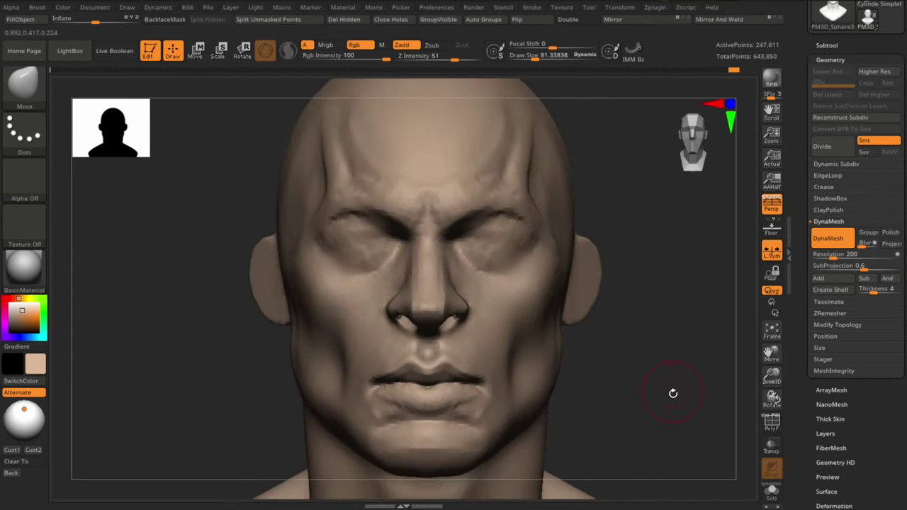
{"action": "left_click_drag", "start_coordinate": [486, 222], "coordinate": [656, 219], "text": "shift"}
{"action": "mouse_move", "coordinate": [656, 219]}
{"action": "right_mouse_down", "text": "ctrl"}
{"action": "mouse_move", "coordinate": [471, 139]}
{"action": "mouse_move", "coordinate": [657, 373]}
{"action": "mouse_move", "coordinate": [435, 253]}
{"action": "right_mouse_up", "text": "ctrl"}
Select Move Topological with a smaller brush size and zoom in close on the lips.
{"action": "key", "text": "b"}
{"action": "key", "text": "m"}
{"action": "key", "text": "t"}
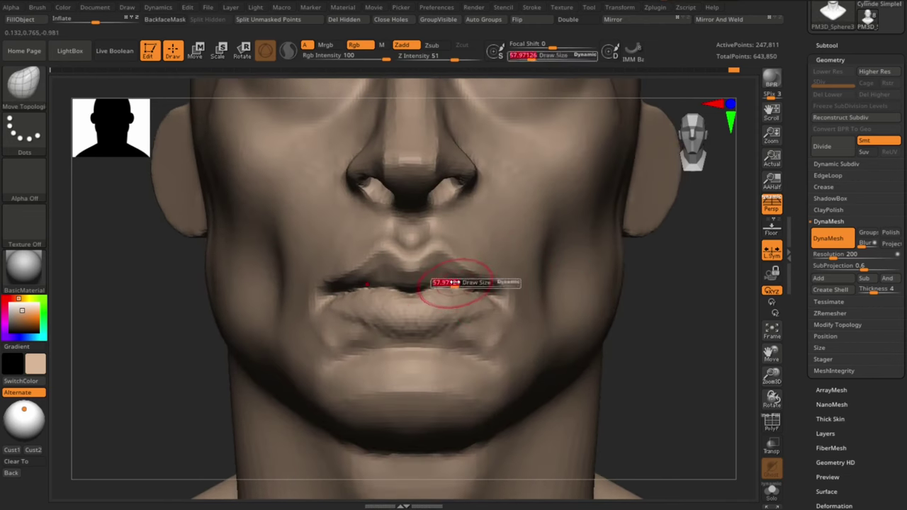
{"action": "right_click_drag", "start_coordinate": [461, 297], "coordinate": [468, 296], "text": "ctrl"}
{"action": "key", "text": "s"}
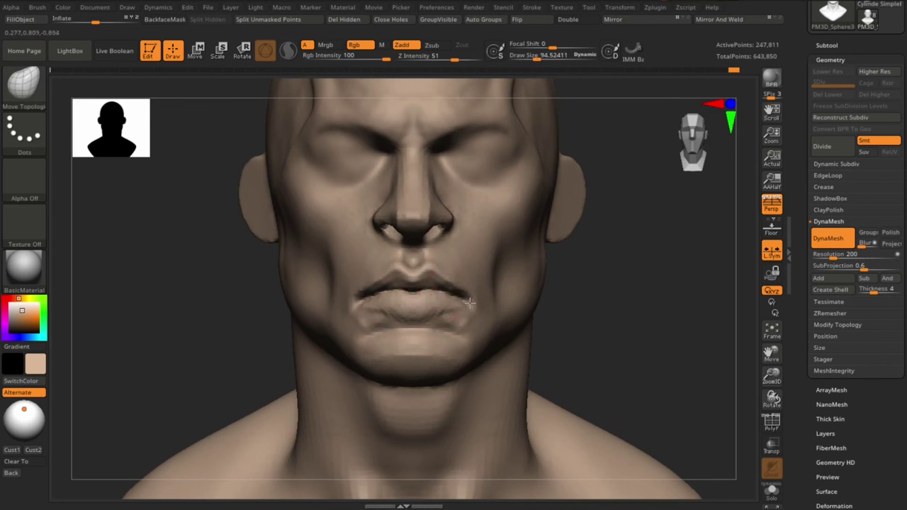
{"action": "key", "text": "s"}
{"action": "left_click_drag", "start_coordinate": [432, 293], "coordinate": [418, 293]}
{"action": "mouse_move", "coordinate": [437, 292]}
{"action": "right_mouse_down", "text": "alt"}
{"action": "mouse_move", "coordinate": [659, 371]}
{"action": "mouse_move", "coordinate": [402, 291]}
{"action": "mouse_move", "coordinate": [615, 300]}
{"action": "mouse_move", "coordinate": [322, 272]}
{"action": "right_mouse_up", "text": "alt"}
Build up both mouth corners symmetrically with ClayBuildup, alternating with DamStandard.
{"action": "key", "text": "b"}
{"action": "key", "text": "d"}
{"action": "key", "text": "s"}
{"action": "key", "text": "b"}
{"action": "key", "text": "c"}
{"action": "key", "text": "b"}
{"action": "left_click_drag", "start_coordinate": [328, 291], "coordinate": [321, 275]}
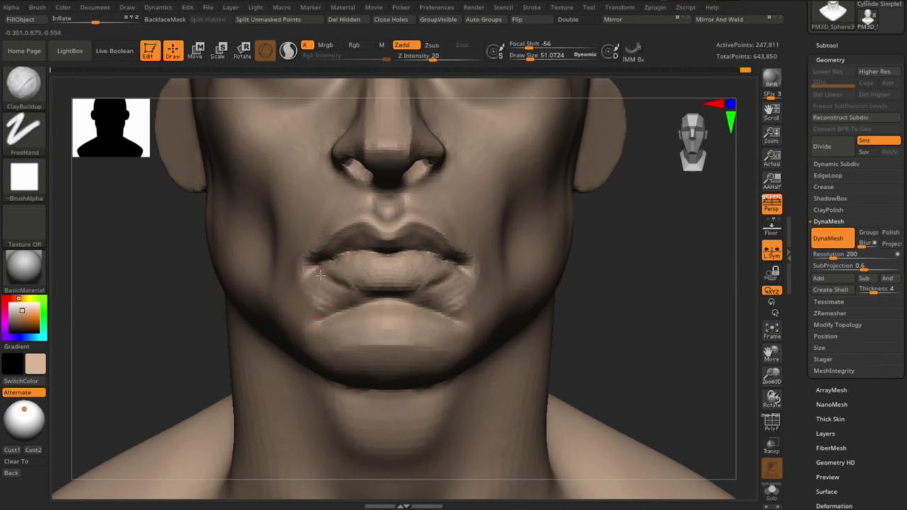
{"action": "key", "text": "b"}
{"action": "key", "text": "d"}
{"action": "key", "text": "s"}
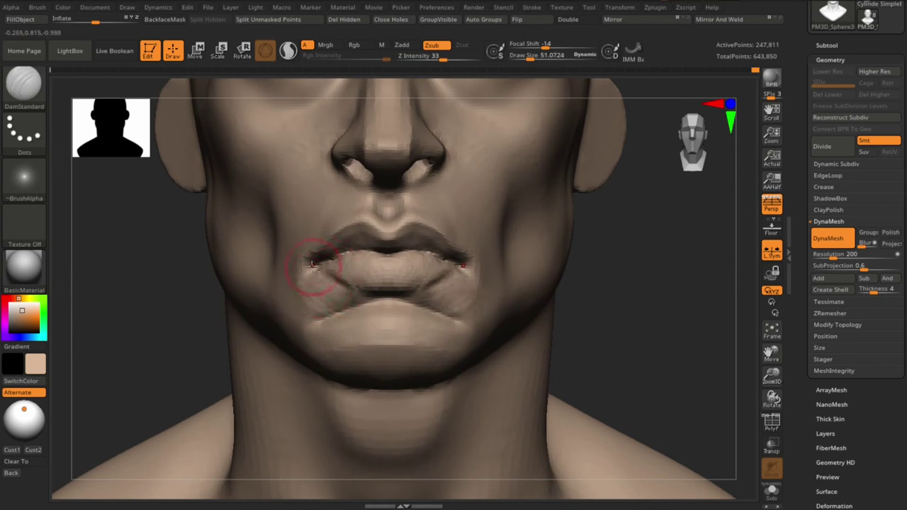
{"action": "key", "text": "b"}
{"action": "key", "text": "c"}
{"action": "key", "text": "b"}
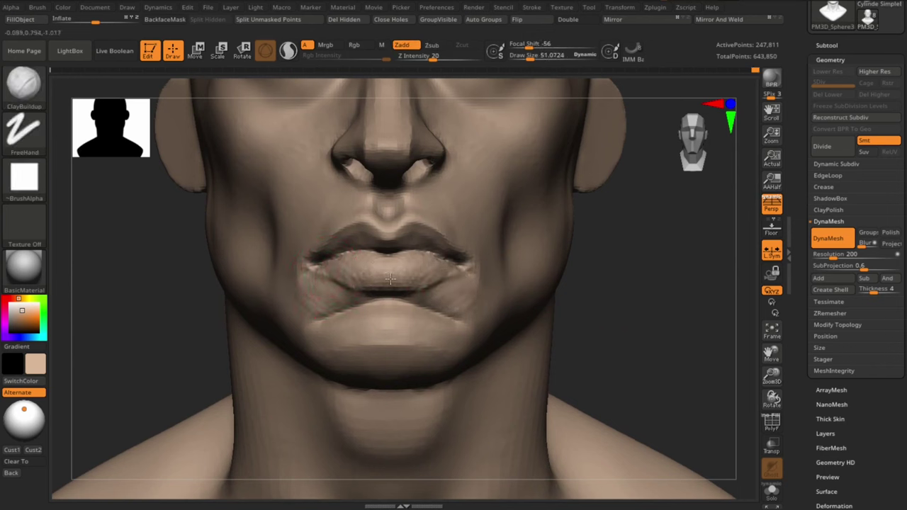
Orbit between the side profile and the front to review the lip shape.
{"action": "mouse_move", "coordinate": [391, 279]}
{"action": "right_mouse_down"}
{"action": "mouse_move", "coordinate": [662, 318]}
{"action": "mouse_move", "coordinate": [643, 328]}
{"action": "mouse_move", "coordinate": [478, 243]}
{"action": "right_mouse_up"}
{"action": "right_click_drag", "start_coordinate": [263, 300], "coordinate": [397, 204], "text": "ctrl"}
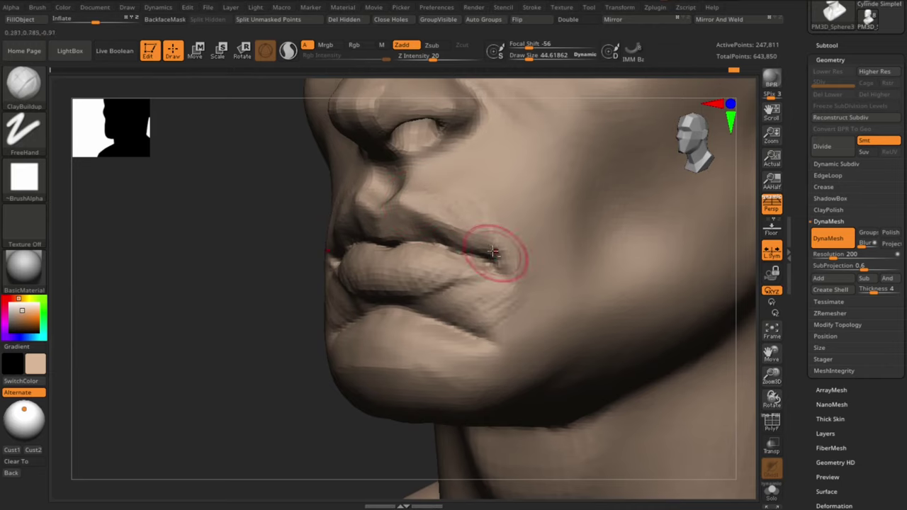
{"action": "mouse_move", "coordinate": [492, 252]}
{"action": "right_mouse_down"}
{"action": "mouse_move", "coordinate": [671, 287]}
{"action": "mouse_move", "coordinate": [683, 344]}
{"action": "mouse_move", "coordinate": [400, 220]}
{"action": "right_mouse_up"}
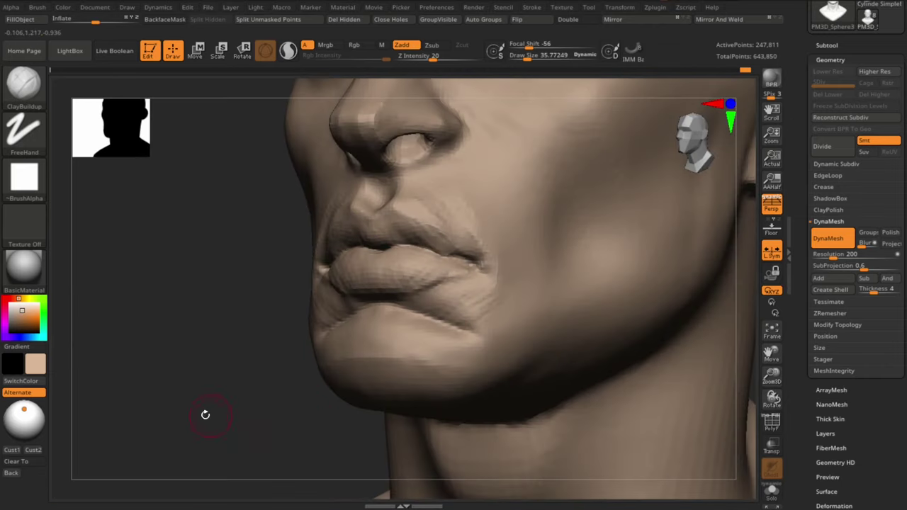
{"action": "right_click_drag", "start_coordinate": [205, 414], "coordinate": [222, 348]}
Shrink the Move brush and push the lips into a smoother, rounder shape.
{"action": "key", "text": "b"}
{"action": "key", "text": "m"}
{"action": "key", "text": "v"}
{"action": "mouse_move", "coordinate": [348, 326]}
{"action": "right_mouse_down"}
{"action": "mouse_move", "coordinate": [652, 314]}
{"action": "mouse_move", "coordinate": [671, 226]}
{"action": "mouse_move", "coordinate": [662, 299]}
{"action": "mouse_move", "coordinate": [581, 281]}
{"action": "mouse_move", "coordinate": [555, 295]}
{"action": "mouse_move", "coordinate": [638, 271]}
{"action": "mouse_move", "coordinate": [681, 381]}
{"action": "mouse_move", "coordinate": [689, 378]}
{"action": "mouse_move", "coordinate": [567, 356]}
{"action": "right_mouse_up"}
{"action": "key", "text": "s"}
{"action": "left_click_drag", "start_coordinate": [439, 334], "coordinate": [411, 334]}
{"action": "key", "text": "s"}
{"action": "right_click_drag", "start_coordinate": [411, 334], "coordinate": [397, 333]}
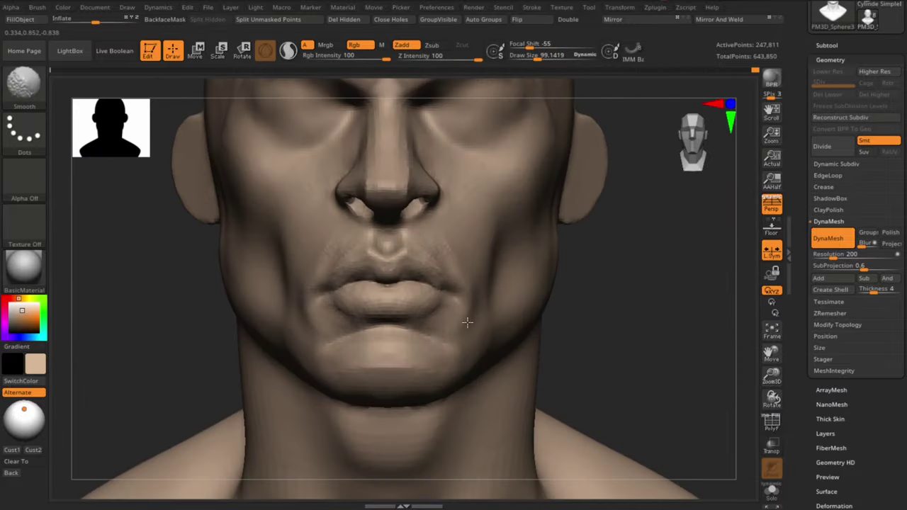
{"action": "mouse_move", "coordinate": [465, 324]}
{"action": "right_mouse_down"}
{"action": "mouse_move", "coordinate": [673, 344]}
{"action": "mouse_move", "coordinate": [364, 253]}
{"action": "right_mouse_up"}
Take a smaller DamStandard brush and orbit around the head to inspect the cheeks.
{"action": "key", "text": "b"}
{"action": "key", "text": "d"}
{"action": "key", "text": "s"}
{"action": "key", "text": "s"}
{"action": "left_click_drag", "start_coordinate": [425, 283], "coordinate": [408, 284]}
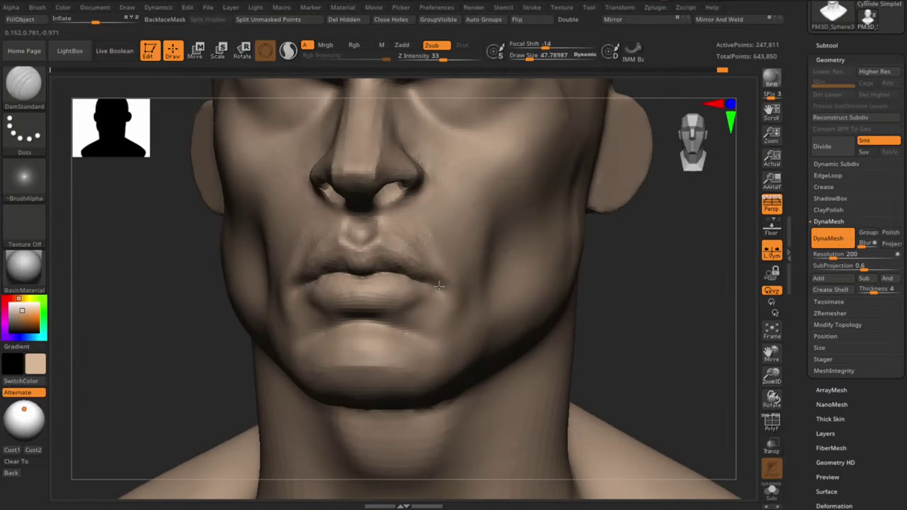
{"action": "right_click_drag", "start_coordinate": [412, 277], "coordinate": [607, 318]}
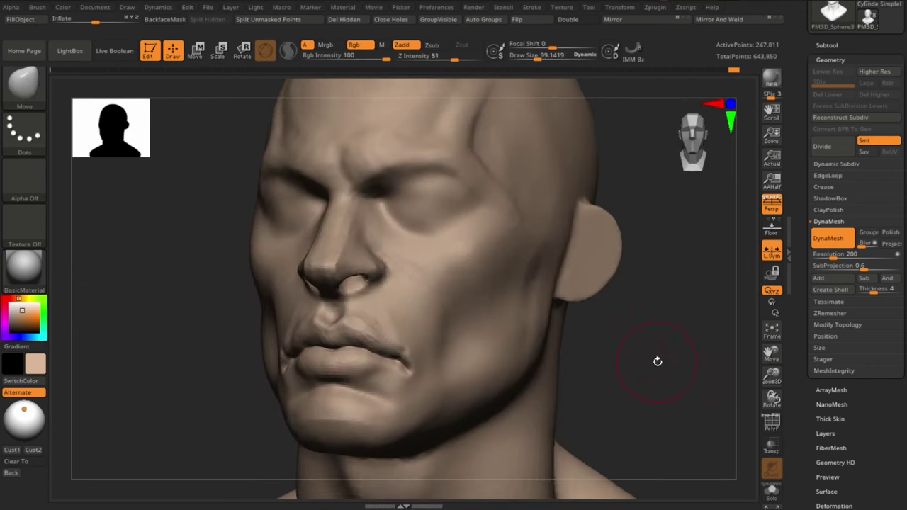
{"action": "left_click_drag", "start_coordinate": [658, 362], "coordinate": [670, 365]}
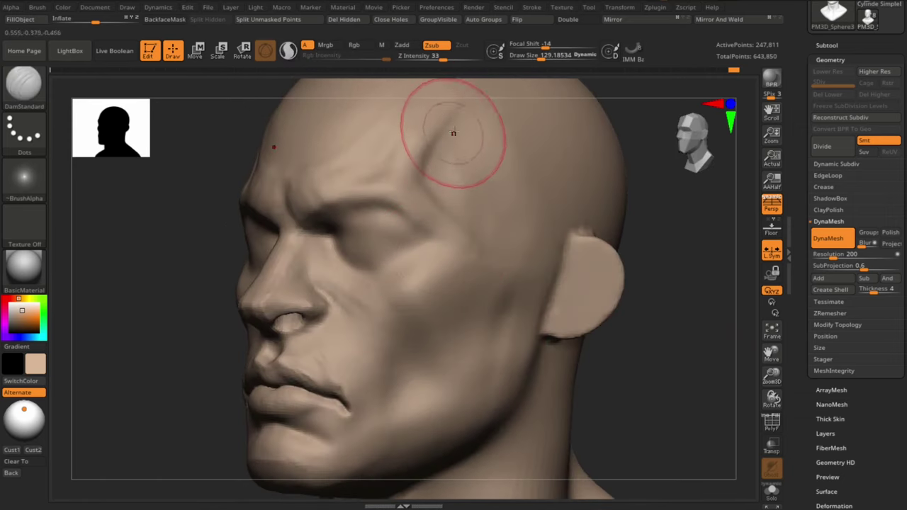
{"action": "left_click_drag", "start_coordinate": [660, 397], "coordinate": [669, 389]}
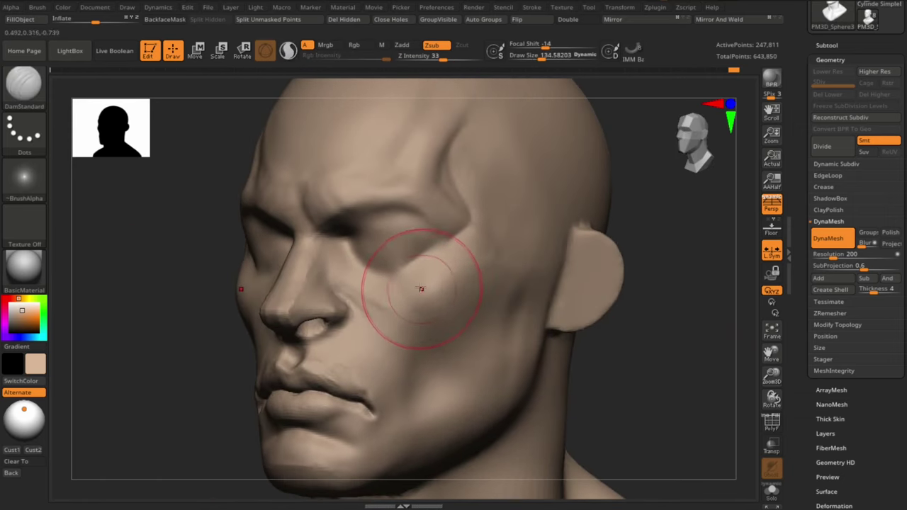
{"action": "mouse_move", "coordinate": [421, 288]}
{"action": "right_mouse_down"}
{"action": "mouse_move", "coordinate": [341, 242]}
{"action": "mouse_move", "coordinate": [385, 284]}
{"action": "mouse_move", "coordinate": [569, 309]}
{"action": "right_mouse_up"}
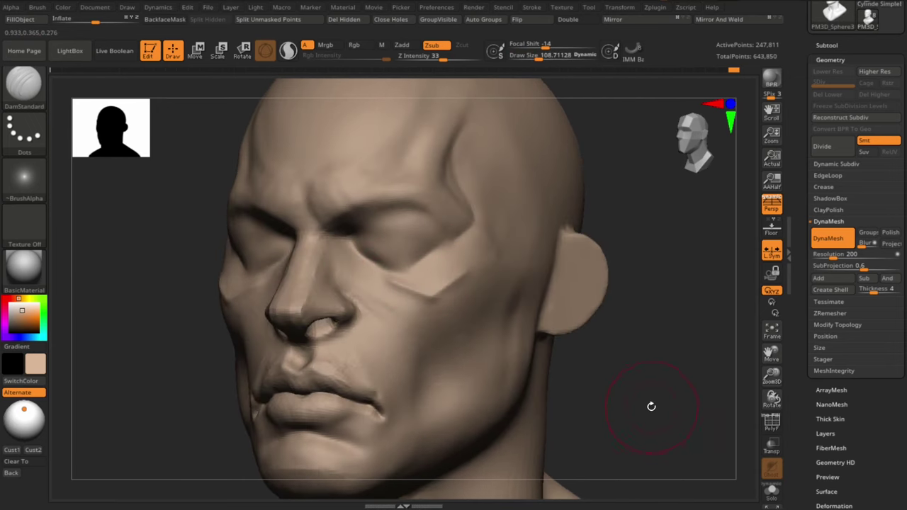
{"action": "left_click_drag", "start_coordinate": [652, 406], "coordinate": [377, 299]}
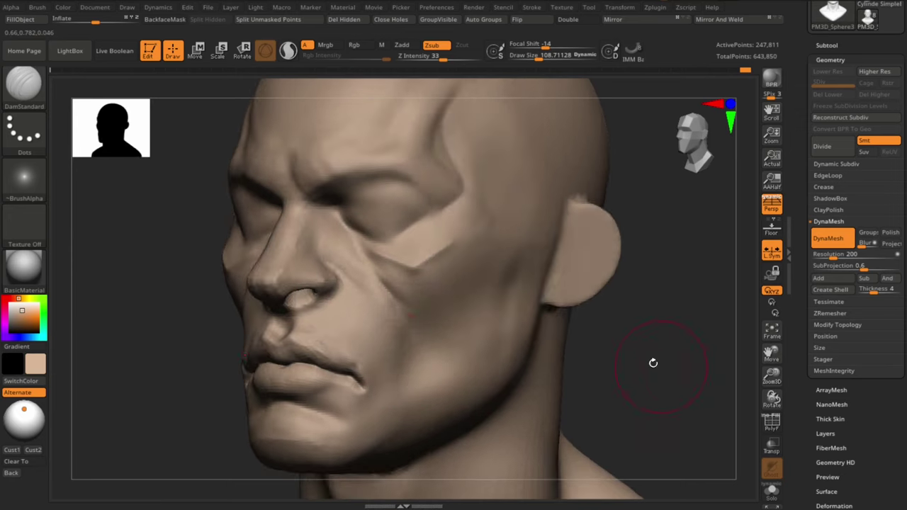
{"action": "left_click_drag", "start_coordinate": [652, 362], "coordinate": [406, 357]}
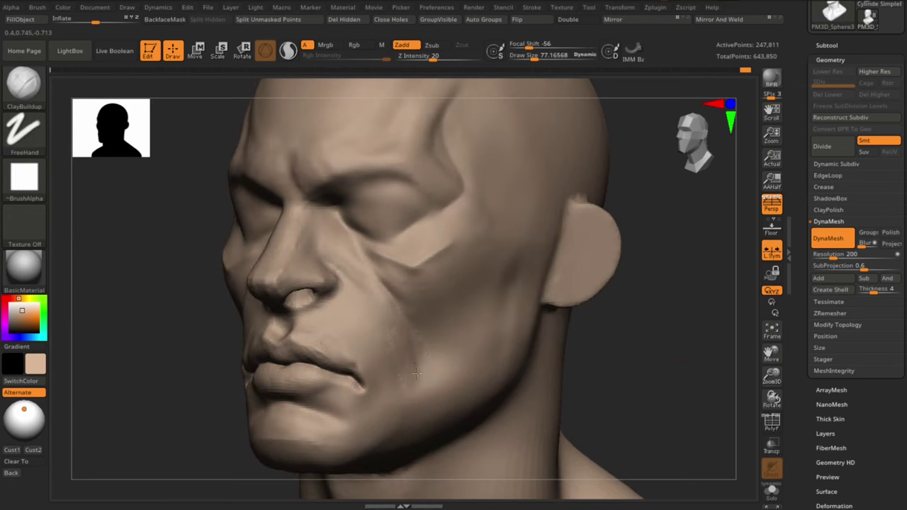
{"action": "left_click_drag", "start_coordinate": [666, 389], "coordinate": [355, 263]}
Carve a deep crease along the right brow.
{"action": "key", "text": "b"}
{"action": "key", "text": "d"}
{"action": "key", "text": "s"}
{"action": "mouse_move", "coordinate": [659, 383]}
{"action": "left_mouse_down"}
{"action": "mouse_move", "coordinate": [648, 360]}
{"action": "mouse_move", "coordinate": [612, 340]}
{"action": "left_mouse_up"}
{"action": "key", "text": "b"}
{"action": "key", "text": "c"}
{"action": "key", "text": "b"}
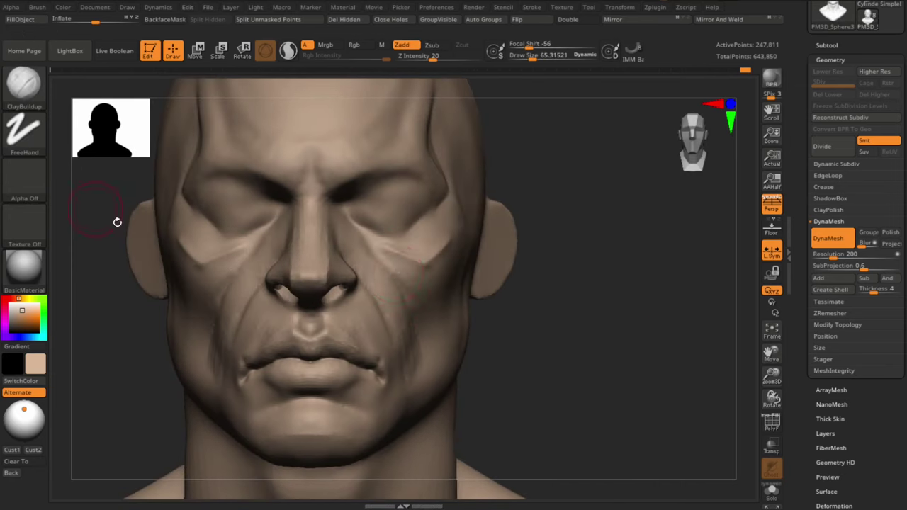
{"action": "key", "text": "s"}
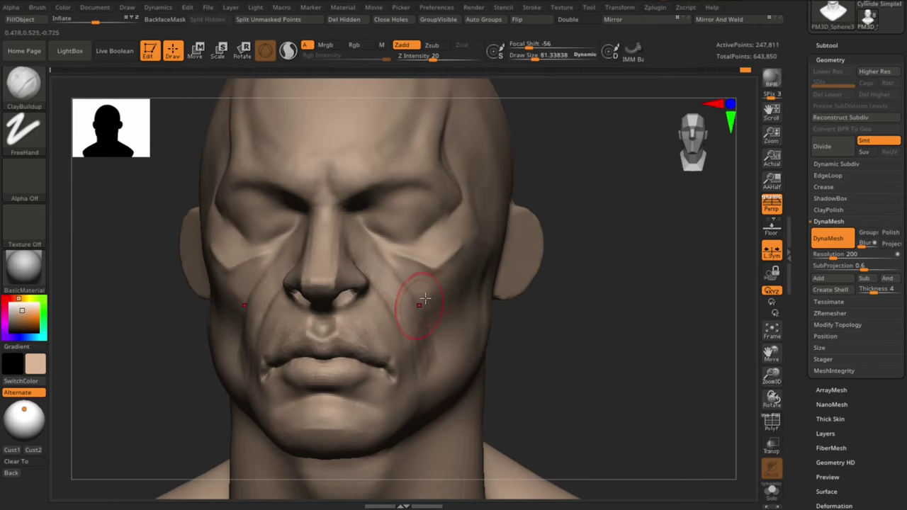
{"action": "left_click_drag", "start_coordinate": [578, 356], "coordinate": [441, 285]}
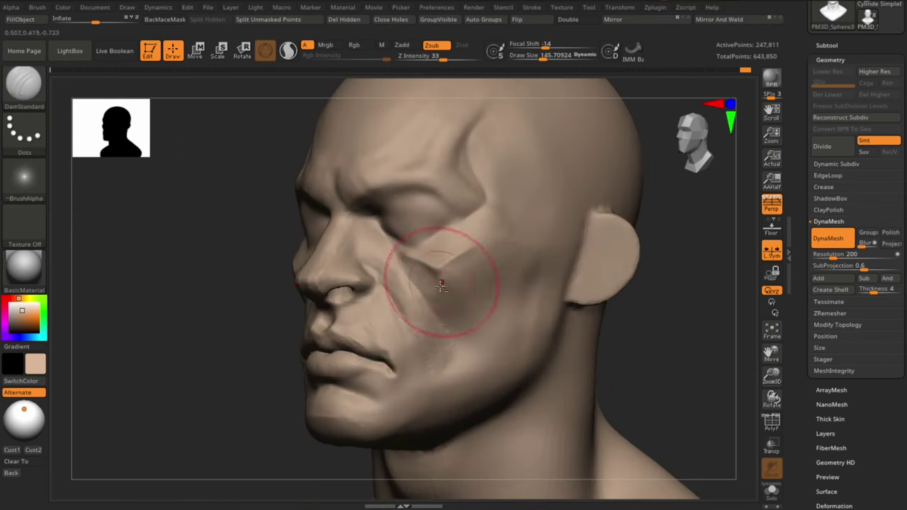
{"action": "right_click_drag", "start_coordinate": [430, 304], "coordinate": [354, 172]}
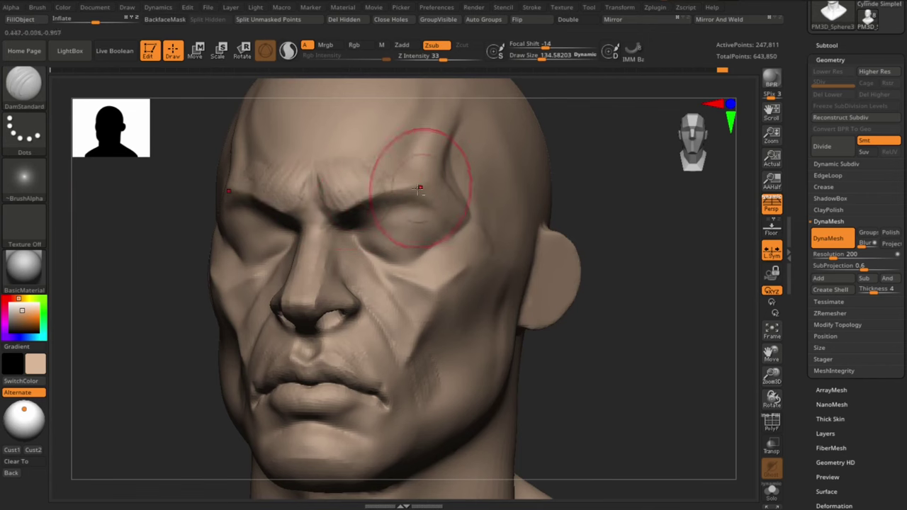
{"action": "left_click_drag", "start_coordinate": [428, 190], "coordinate": [337, 213]}
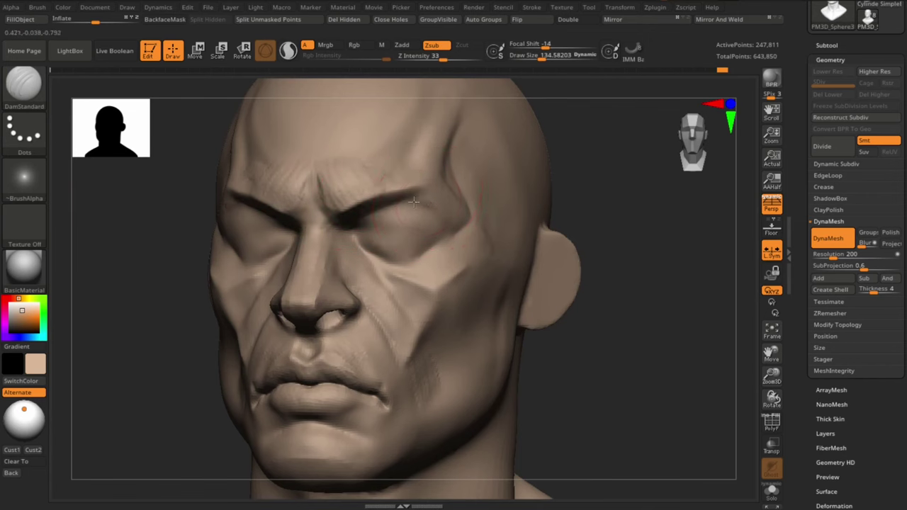
Build up form on the cheek with a larger ClayBuildup brush from several angles.
{"action": "left_click_drag", "start_coordinate": [634, 371], "coordinate": [630, 376]}
{"action": "key", "text": "b"}
{"action": "key", "text": "c"}
{"action": "key", "text": "b"}
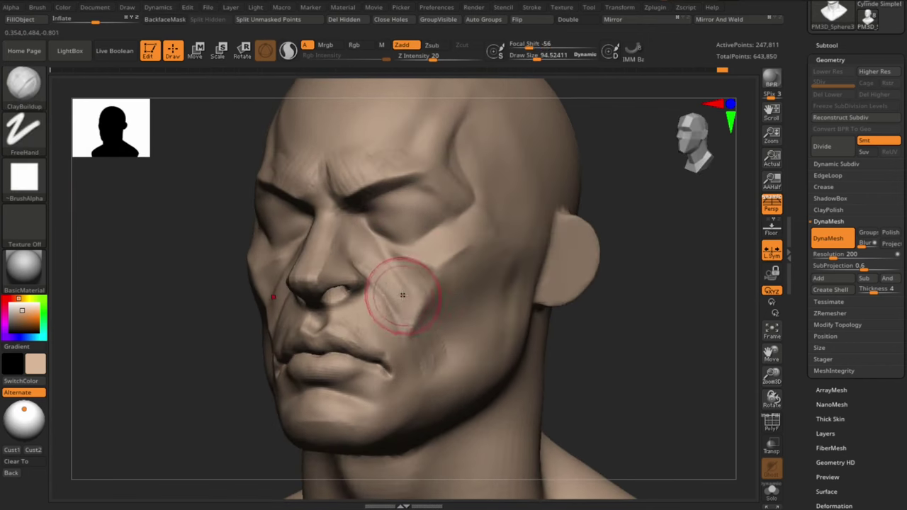
{"action": "right_click_drag", "start_coordinate": [572, 360], "coordinate": [423, 268]}
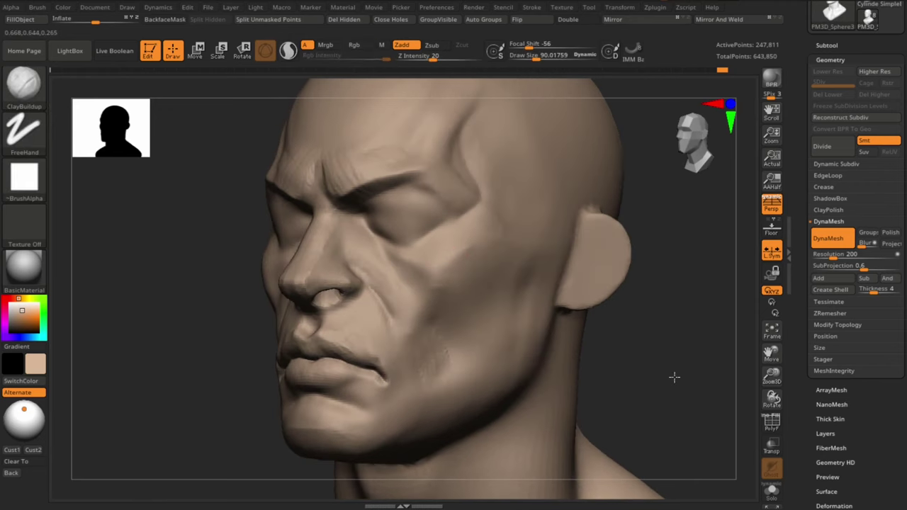
{"action": "mouse_move", "coordinate": [674, 377]}
{"action": "left_mouse_down"}
{"action": "mouse_move", "coordinate": [226, 290]}
{"action": "mouse_move", "coordinate": [462, 225]}
{"action": "left_mouse_up"}
{"action": "mouse_move", "coordinate": [446, 174]}
{"action": "left_mouse_down"}
{"action": "mouse_move", "coordinate": [701, 385]}
{"action": "mouse_move", "coordinate": [323, 162]}
{"action": "left_mouse_up"}
{"action": "mouse_move", "coordinate": [388, 174]}
{"action": "left_mouse_down"}
{"action": "mouse_move", "coordinate": [668, 382]}
{"action": "mouse_move", "coordinate": [648, 342]}
{"action": "mouse_move", "coordinate": [384, 347]}
{"action": "left_mouse_up"}
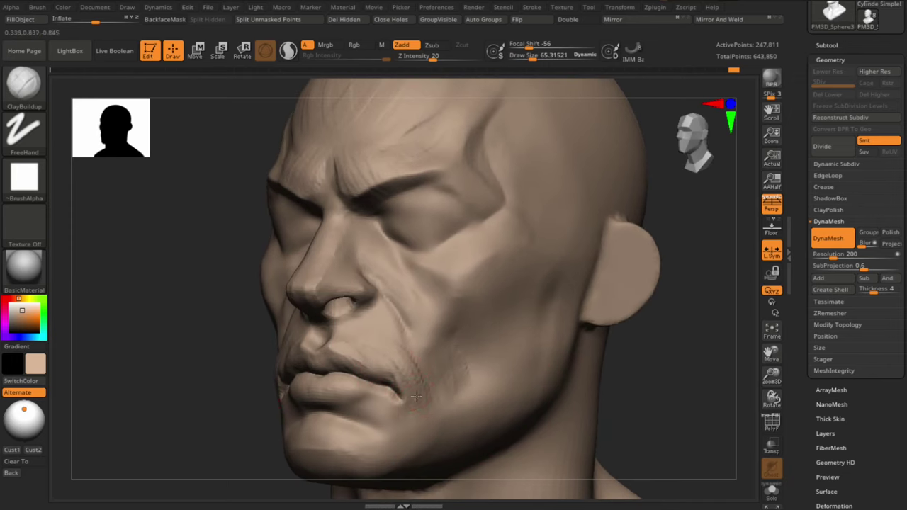
{"action": "left_click_drag", "start_coordinate": [417, 396], "coordinate": [464, 339]}
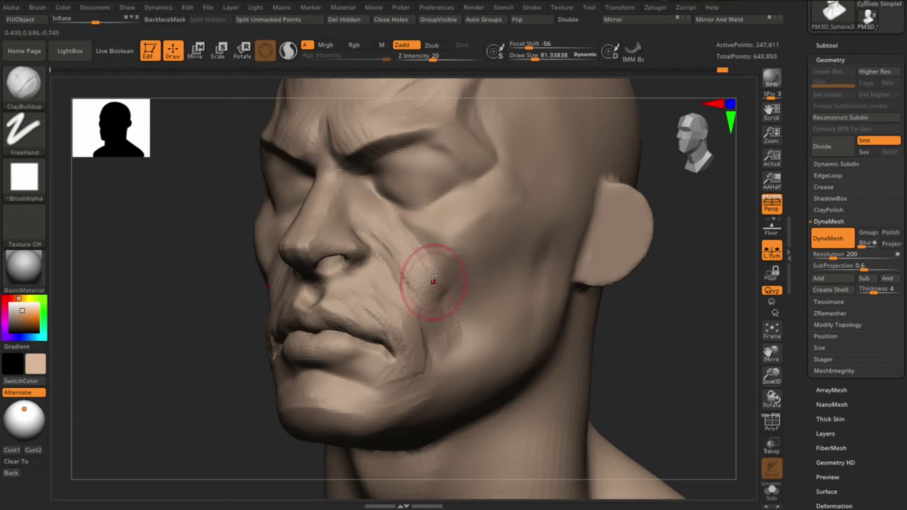
{"action": "left_click_drag", "start_coordinate": [433, 280], "coordinate": [300, 414]}
Carve a crease along the cheek fold with DamStandard.
{"action": "key", "text": "s"}
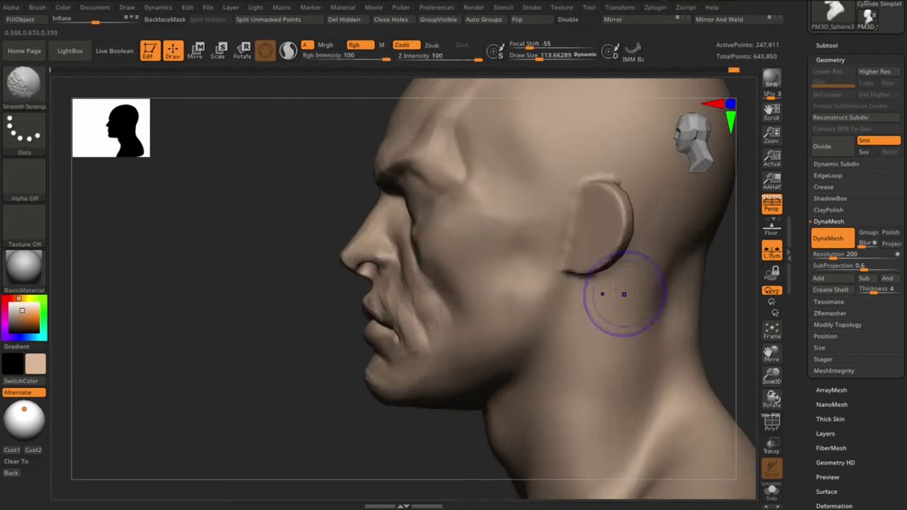
{"action": "left_click_drag", "start_coordinate": [408, 243], "coordinate": [439, 285]}
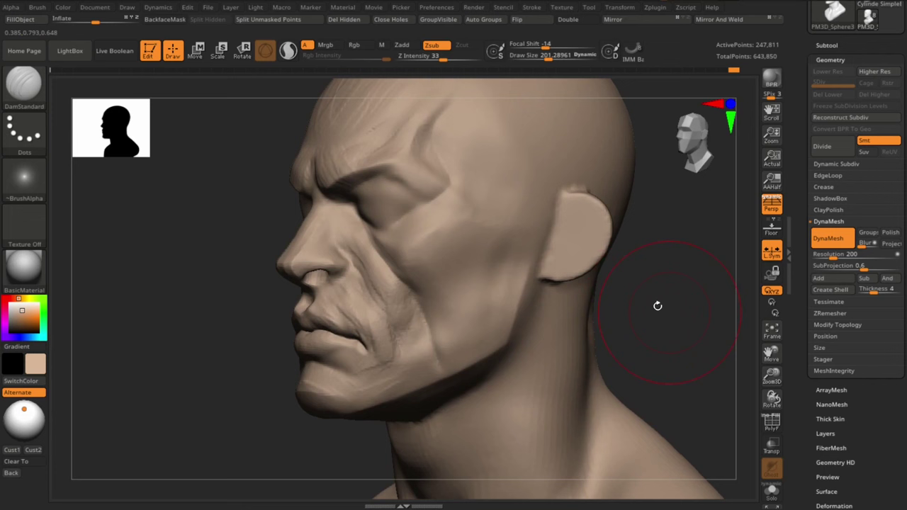
{"action": "key", "text": "b"}
{"action": "key", "text": "c"}
{"action": "key", "text": "b"}
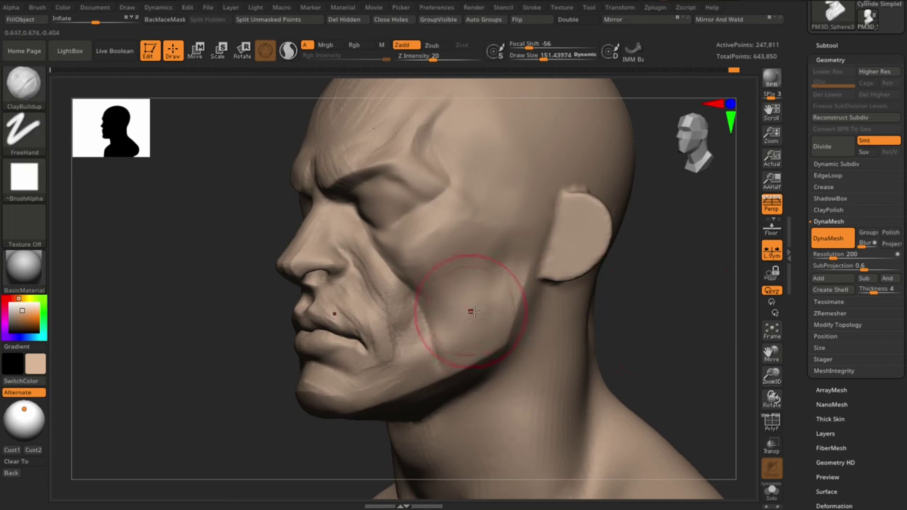
{"action": "mouse_move", "coordinate": [638, 326]}
{"action": "left_mouse_down"}
{"action": "mouse_move", "coordinate": [671, 336]}
{"action": "mouse_move", "coordinate": [630, 363]}
{"action": "mouse_move", "coordinate": [496, 357]}
{"action": "mouse_move", "coordinate": [650, 344]}
{"action": "mouse_move", "coordinate": [579, 326]}
{"action": "left_mouse_up"}
{"action": "key", "text": "b"}
Widen the jaw outward with the Move brush and check it close from the side.
{"action": "key", "text": "m"}
{"action": "key", "text": "v"}
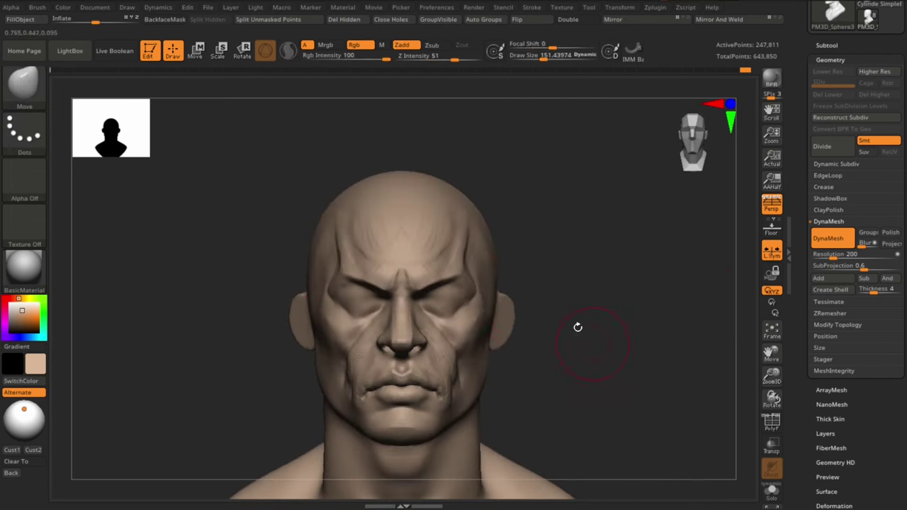
{"action": "left_click_drag", "start_coordinate": [490, 350], "coordinate": [474, 383]}
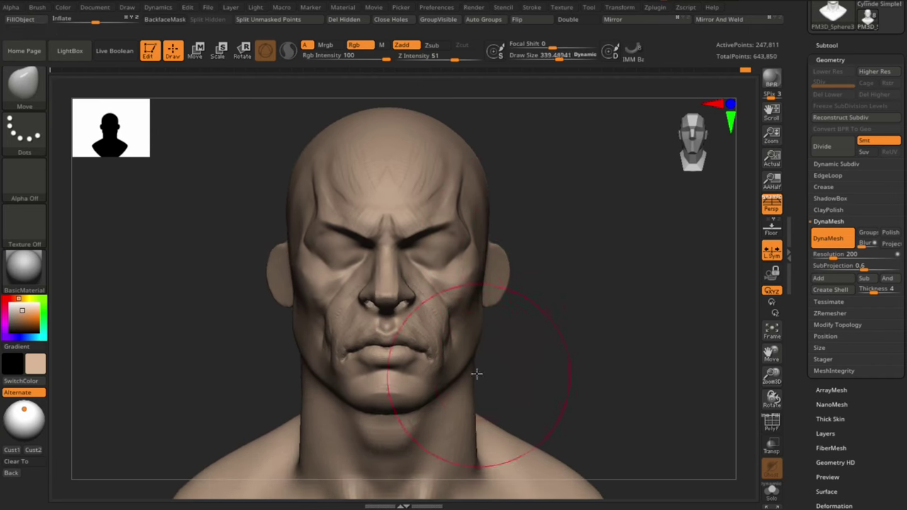
{"action": "left_click_drag", "start_coordinate": [540, 327], "coordinate": [337, 221]}
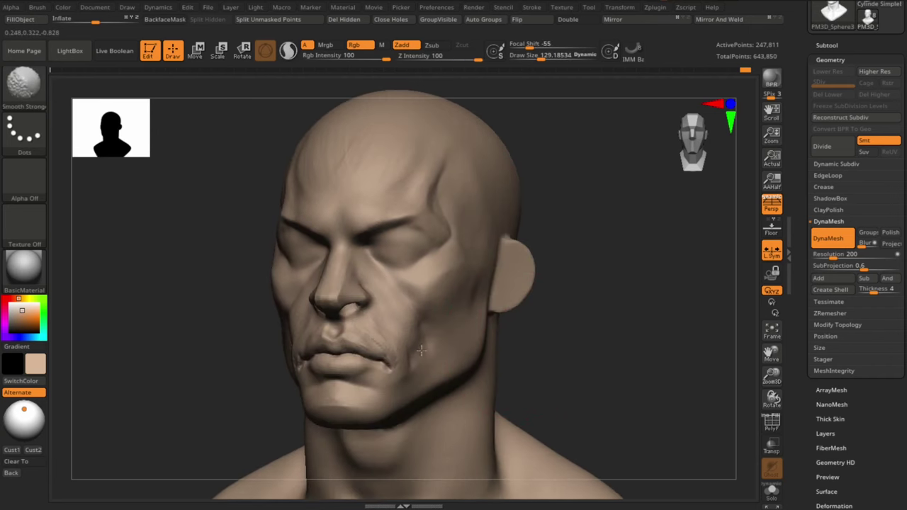
{"action": "left_click_drag", "start_coordinate": [597, 366], "coordinate": [538, 283]}
{"action": "mouse_move", "coordinate": [479, 197]}
{"action": "left_mouse_down"}
{"action": "mouse_move", "coordinate": [600, 303]}
{"action": "mouse_move", "coordinate": [464, 255]}
{"action": "mouse_move", "coordinate": [599, 345]}
{"action": "left_mouse_up"}
{"action": "key", "text": "b"}
{"action": "key", "text": "d"}
{"action": "key", "text": "s"}
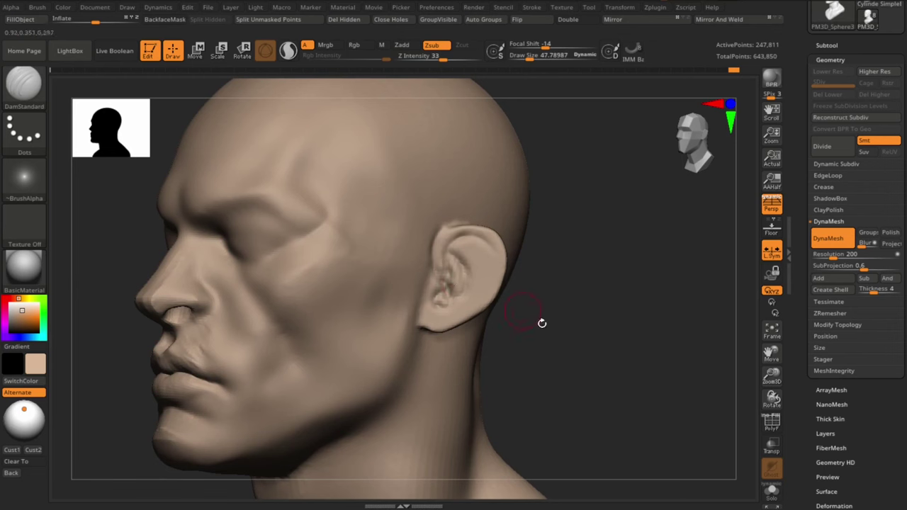
Add volume along the ear's back rim with the Standard brush in side profile.
{"action": "left_click_drag", "start_coordinate": [542, 323], "coordinate": [445, 287]}
{"action": "key", "text": "b"}
{"action": "key", "text": "s"}
{"action": "key", "text": "t"}
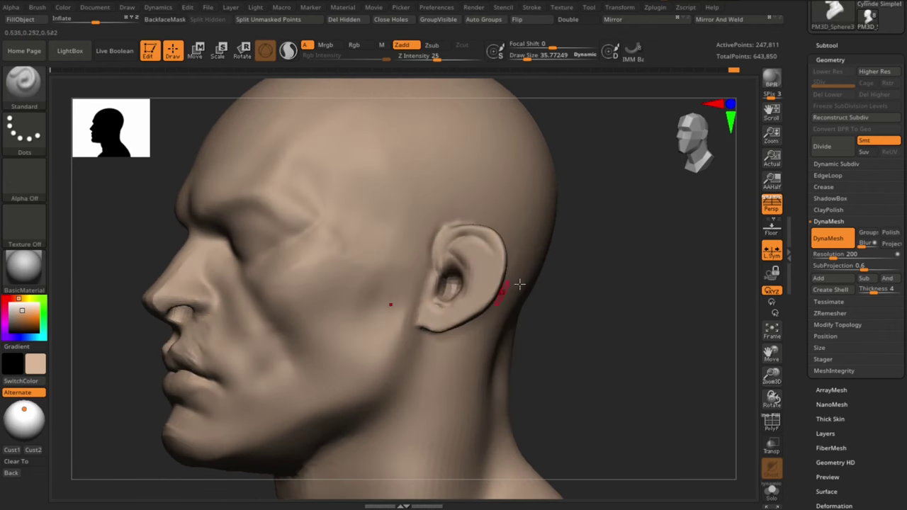
{"action": "mouse_move", "coordinate": [519, 283]}
{"action": "left_mouse_down"}
{"action": "mouse_move", "coordinate": [454, 287]}
{"action": "mouse_move", "coordinate": [451, 241]}
{"action": "mouse_move", "coordinate": [475, 247]}
{"action": "mouse_move", "coordinate": [482, 261]}
{"action": "left_mouse_up"}
{"action": "key", "text": "b"}
{"action": "key", "text": "m"}
{"action": "key", "text": "t"}
{"action": "key", "text": "b"}
{"action": "key", "text": "s"}
{"action": "key", "text": "t"}
{"action": "key", "text": "s"}
Push the ear's inner fold into shape with Move Topological.
{"action": "right_click_drag", "start_coordinate": [477, 289], "coordinate": [460, 255]}
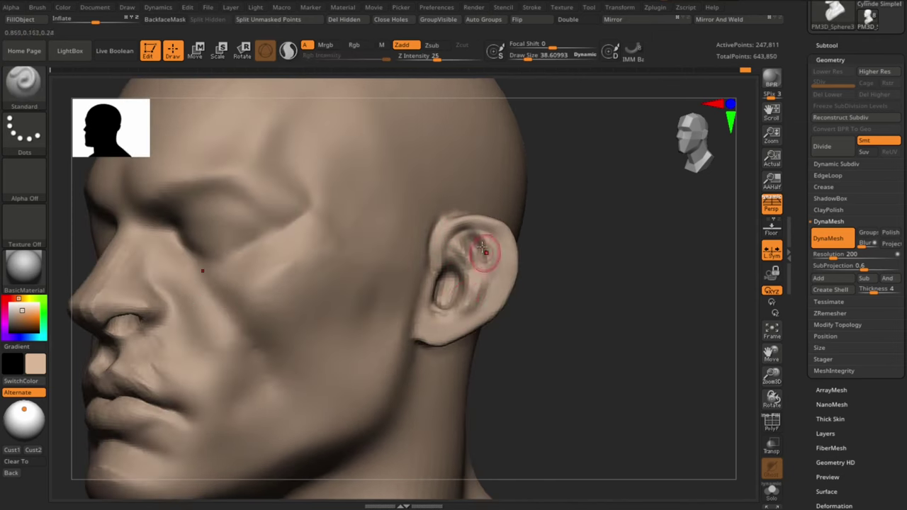
{"action": "key", "text": "b"}
{"action": "key", "text": "m"}
{"action": "key", "text": "t"}
{"action": "key", "text": "s"}
{"action": "left_click_drag", "start_coordinate": [489, 245], "coordinate": [482, 234]}
{"action": "key", "text": "b"}
{"action": "key", "text": "d"}
{"action": "key", "text": "s"}
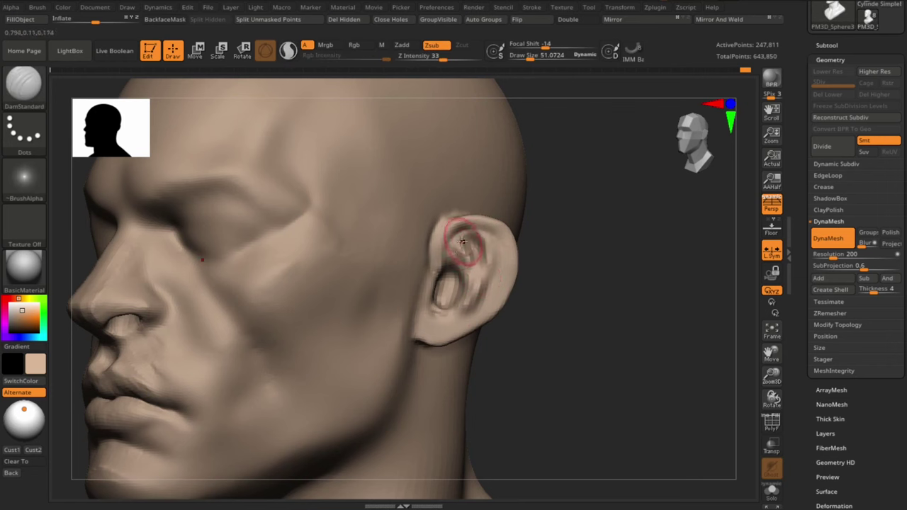
Raise ridges inside the ear with the Standard brush, then view the head from the front.
{"action": "right_click_drag", "start_coordinate": [543, 324], "coordinate": [542, 313]}
{"action": "mouse_move", "coordinate": [472, 245]}
{"action": "right_mouse_down"}
{"action": "mouse_move", "coordinate": [440, 255]}
{"action": "mouse_move", "coordinate": [441, 270]}
{"action": "right_mouse_up"}
{"action": "key", "text": "b"}
{"action": "key", "text": "s"}
{"action": "key", "text": "t"}
{"action": "right_click_drag", "start_coordinate": [599, 365], "coordinate": [523, 269]}
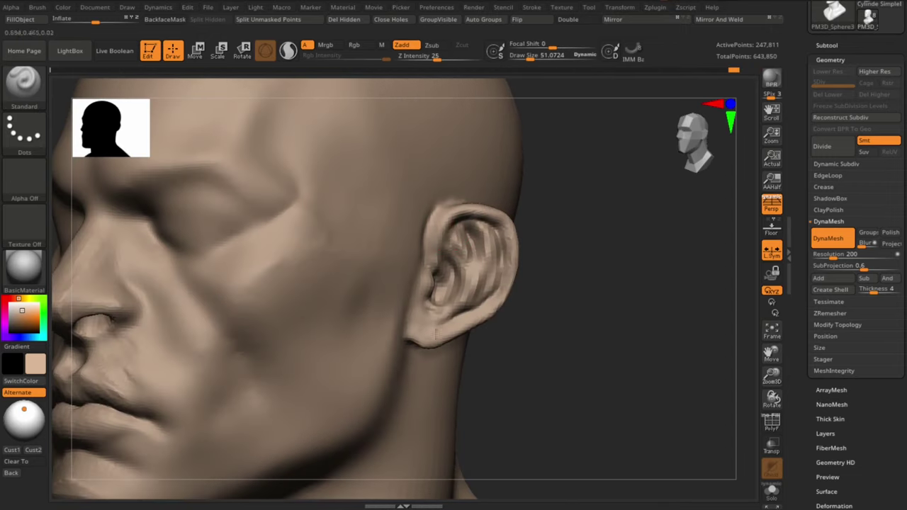
{"action": "key", "text": "s"}
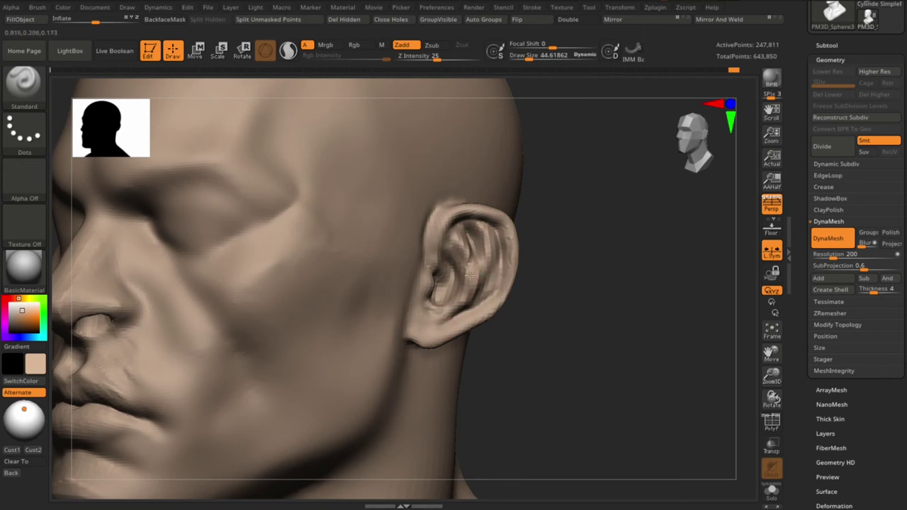
{"action": "mouse_move", "coordinate": [468, 298]}
{"action": "right_mouse_down", "text": "shift"}
{"action": "mouse_move", "coordinate": [616, 381]}
{"action": "mouse_move", "coordinate": [611, 330]}
{"action": "mouse_move", "coordinate": [624, 319]}
{"action": "right_mouse_up", "text": "shift"}
{"action": "key", "text": "b"}
{"action": "key", "text": "m"}
{"action": "key", "text": "t"}
{"action": "key", "text": "s"}
Block out the nose with Move, ClayBuildup and DamStandard from three-quarter and underside views.
{"action": "key", "text": "b"}
{"action": "key", "text": "m"}
{"action": "key", "text": "v"}
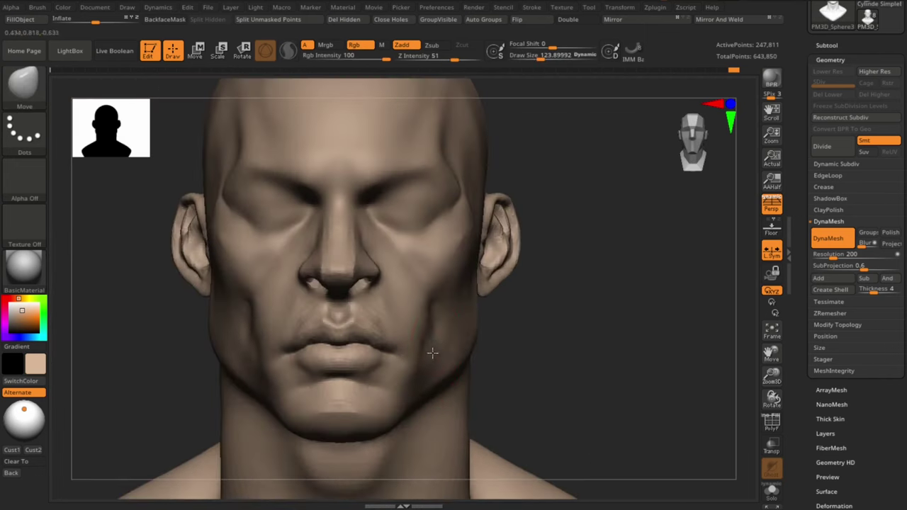
{"action": "right_click_drag", "start_coordinate": [533, 342], "coordinate": [611, 332]}
{"action": "key", "text": "b"}
{"action": "key", "text": "c"}
{"action": "key", "text": "b"}
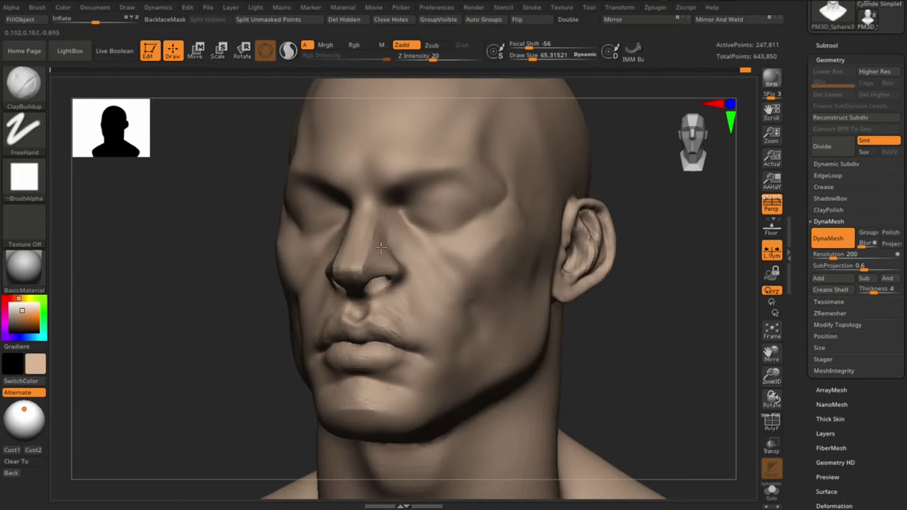
{"action": "right_click_drag", "start_coordinate": [430, 284], "coordinate": [711, 390]}
{"action": "key", "text": "b"}
{"action": "key", "text": "d"}
{"action": "key", "text": "s"}
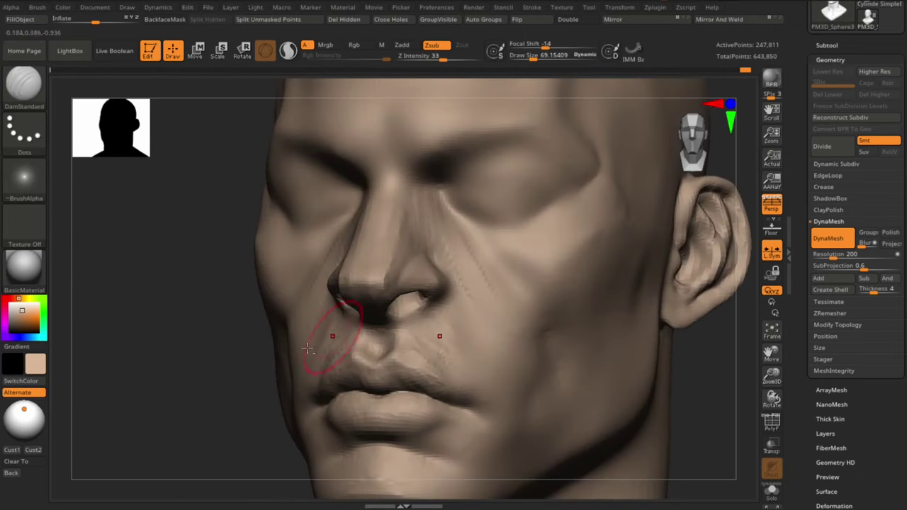
{"action": "mouse_move", "coordinate": [307, 347]}
{"action": "right_mouse_down", "text": "shift"}
{"action": "mouse_move", "coordinate": [719, 404]}
{"action": "mouse_move", "coordinate": [403, 281]}
{"action": "mouse_move", "coordinate": [455, 281]}
{"action": "right_mouse_up", "text": "shift"}
{"action": "key", "text": "b"}
Build clay around the nostril, carve the creases beside it, and reshape its rim with Move Topological.
{"action": "key", "text": "c"}
{"action": "key", "text": "b"}
{"action": "right_click_drag", "start_coordinate": [395, 257], "coordinate": [411, 292]}
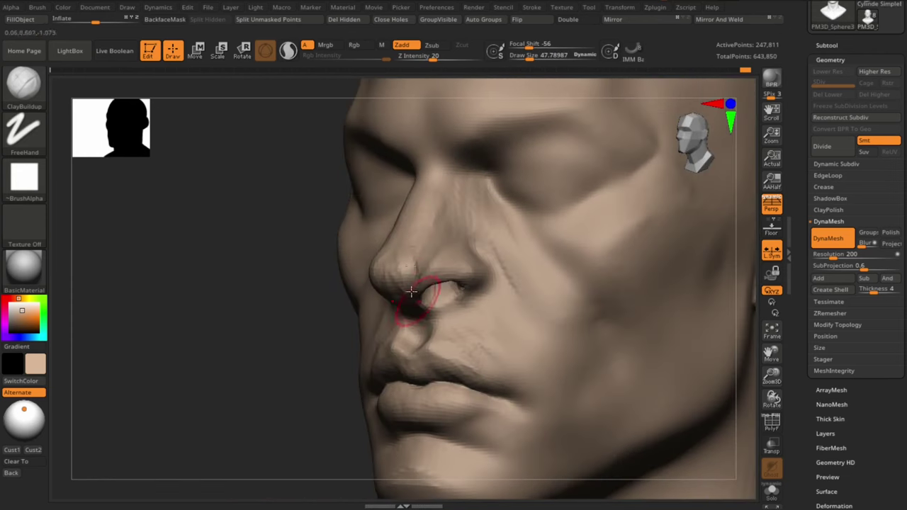
{"action": "mouse_move", "coordinate": [468, 258]}
{"action": "right_mouse_down"}
{"action": "mouse_move", "coordinate": [379, 309]}
{"action": "mouse_move", "coordinate": [415, 270]}
{"action": "mouse_move", "coordinate": [420, 283]}
{"action": "right_mouse_up"}
{"action": "key", "text": "b"}
{"action": "key", "text": "d"}
{"action": "key", "text": "s"}
{"action": "mouse_move", "coordinate": [261, 383]}
{"action": "right_mouse_down"}
{"action": "mouse_move", "coordinate": [425, 263]}
{"action": "mouse_move", "coordinate": [385, 314]}
{"action": "right_mouse_up"}
{"action": "key", "text": "b"}
{"action": "key", "text": "m"}
{"action": "key", "text": "t"}
{"action": "right_click_drag", "start_coordinate": [466, 273], "coordinate": [405, 322]}
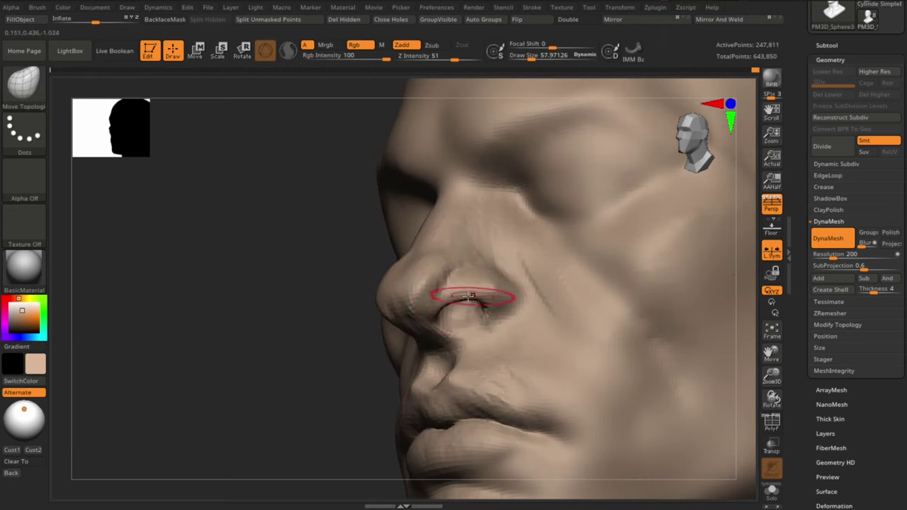
{"action": "key", "text": "b"}
{"action": "key", "text": "d"}
{"action": "key", "text": "s"}
{"action": "right_click_drag", "start_coordinate": [489, 304], "coordinate": [218, 420]}
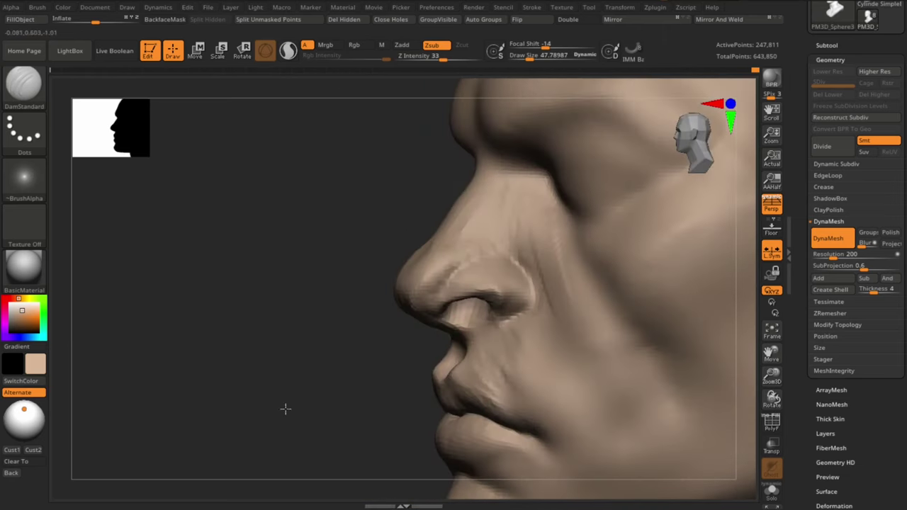
Reshape the right nostril and its wing with DamStandard and Move Topological.
{"action": "key", "text": "b"}
{"action": "key", "text": "m"}
{"action": "key", "text": "t"}
{"action": "mouse_move", "coordinate": [338, 370]}
{"action": "right_mouse_down"}
{"action": "mouse_move", "coordinate": [522, 284]}
{"action": "mouse_move", "coordinate": [730, 400]}
{"action": "mouse_move", "coordinate": [414, 282]}
{"action": "mouse_move", "coordinate": [268, 369]}
{"action": "mouse_move", "coordinate": [471, 282]}
{"action": "right_mouse_up"}
{"action": "key", "text": "b"}
{"action": "key", "text": "c"}
{"action": "key", "text": "b"}
{"action": "key", "text": "b"}
{"action": "key", "text": "d"}
{"action": "key", "text": "s"}
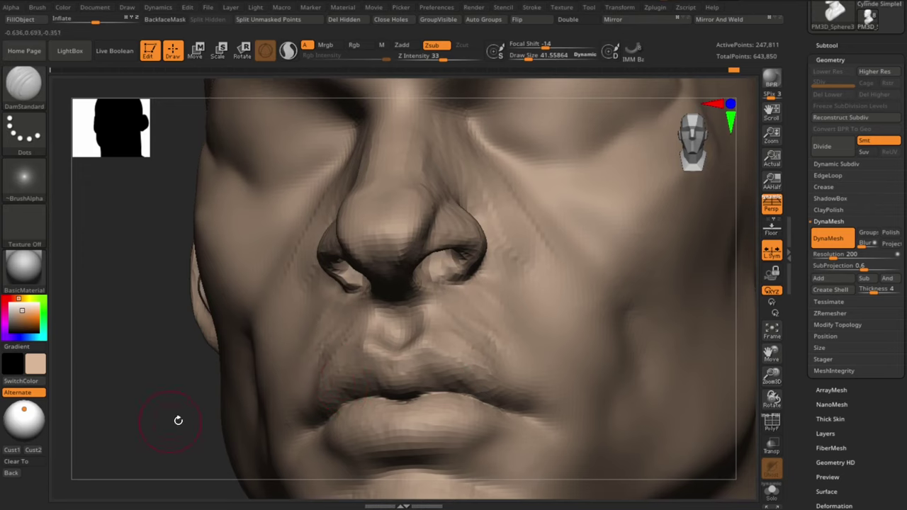
{"action": "right_click_drag", "start_coordinate": [178, 421], "coordinate": [468, 283]}
{"action": "key", "text": "b"}
{"action": "key", "text": "m"}
{"action": "key", "text": "t"}
{"action": "left_click_drag", "start_coordinate": [489, 247], "coordinate": [441, 283]}
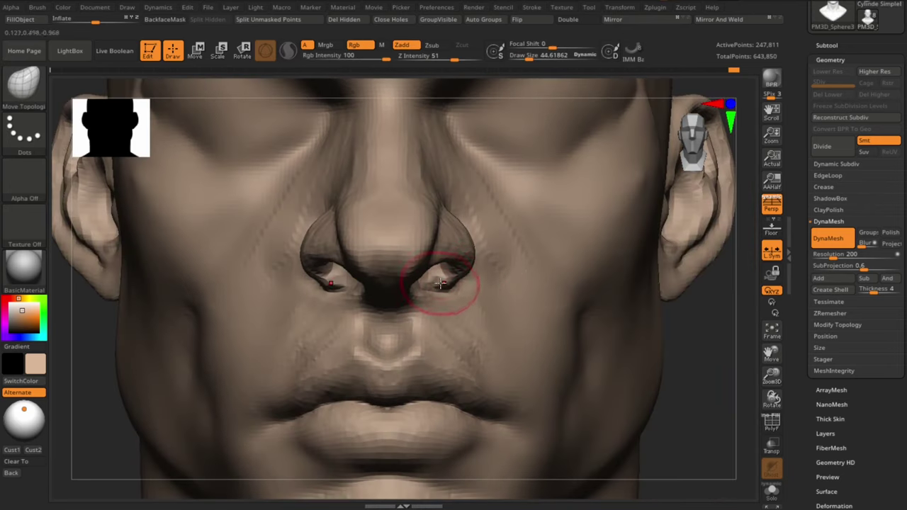
Fine-tune the brush size and review the nose from profile, front and three-quarter views.
{"action": "right_click_drag", "start_coordinate": [418, 290], "coordinate": [467, 303], "text": "alt"}
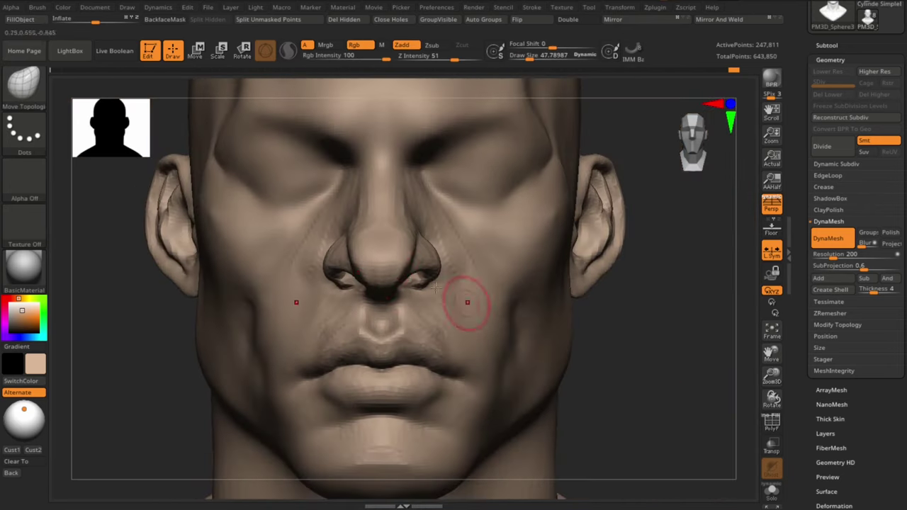
{"action": "key", "text": "s"}
{"action": "left_click_drag", "start_coordinate": [414, 259], "coordinate": [411, 260]}
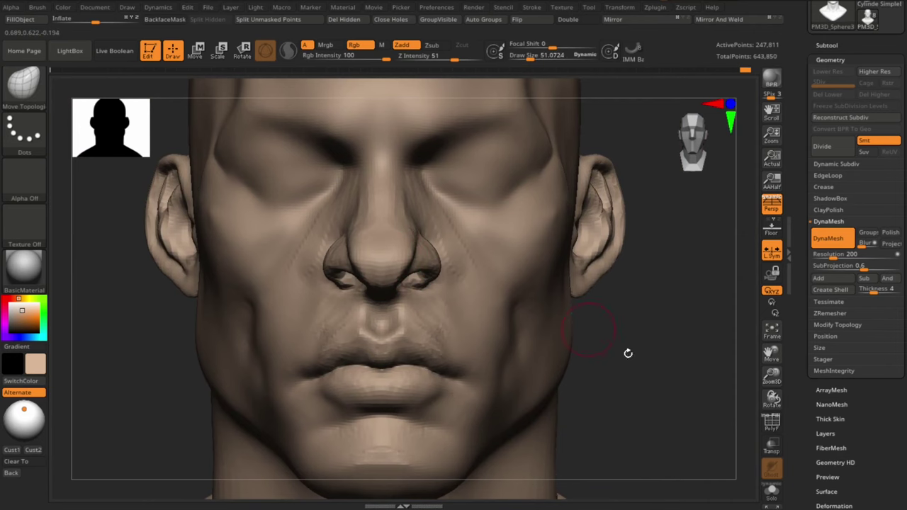
{"action": "right_click_drag", "start_coordinate": [628, 353], "coordinate": [365, 247]}
{"action": "key", "text": "s"}
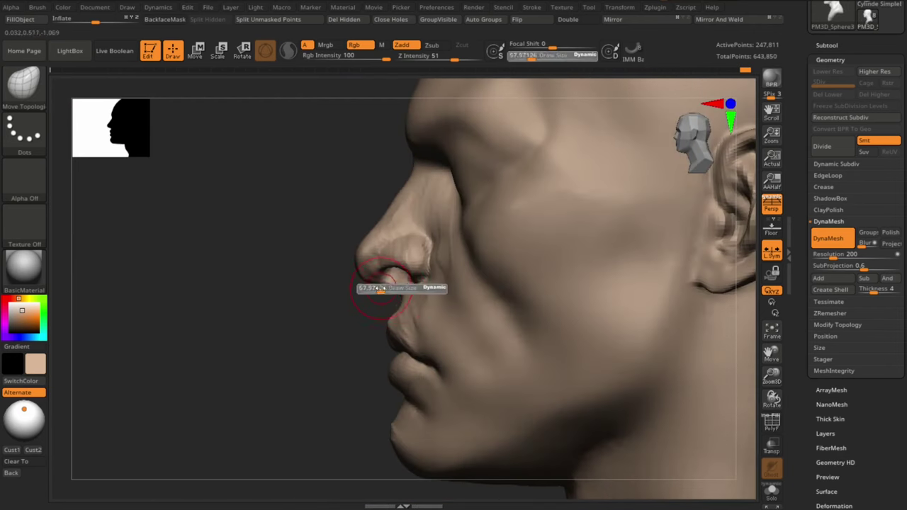
{"action": "mouse_move", "coordinate": [359, 243]}
{"action": "right_mouse_down"}
{"action": "mouse_move", "coordinate": [320, 290]}
{"action": "mouse_move", "coordinate": [369, 415]}
{"action": "mouse_move", "coordinate": [604, 310]}
{"action": "right_mouse_up"}
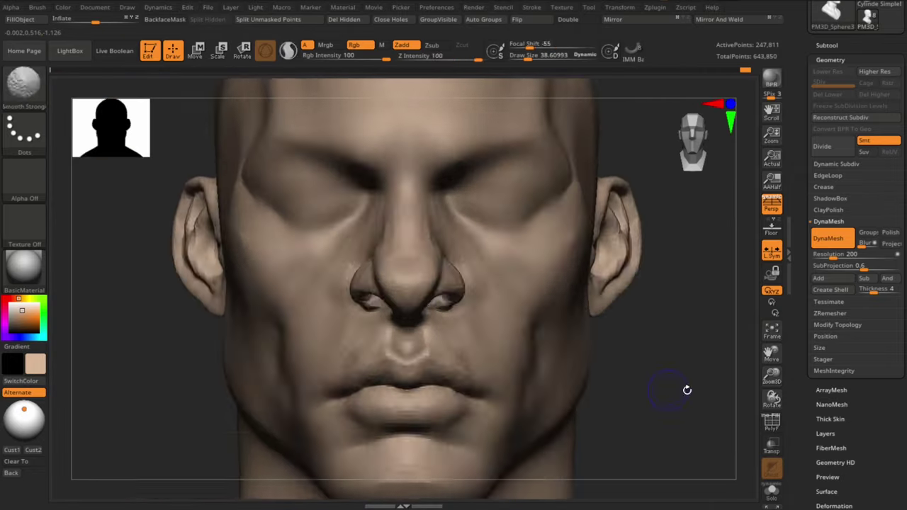
{"action": "mouse_move", "coordinate": [684, 389]}
{"action": "right_mouse_down"}
{"action": "mouse_move", "coordinate": [695, 371]}
{"action": "mouse_move", "coordinate": [678, 318]}
{"action": "mouse_move", "coordinate": [664, 359]}
{"action": "mouse_move", "coordinate": [419, 281]}
{"action": "mouse_move", "coordinate": [670, 330]}
{"action": "mouse_move", "coordinate": [648, 316]}
{"action": "mouse_move", "coordinate": [387, 290]}
{"action": "right_mouse_up"}
{"action": "key", "text": "b"}
{"action": "key", "text": "c"}
{"action": "key", "text": "b"}
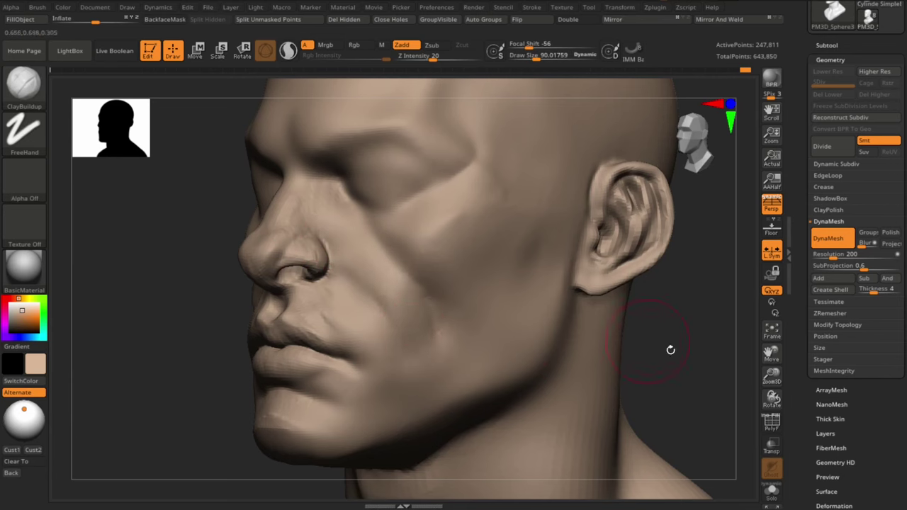
Inspect the head from several angles and take up DamStandard for carving creases.
{"action": "mouse_move", "coordinate": [671, 348]}
{"action": "right_mouse_down"}
{"action": "mouse_move", "coordinate": [364, 312]}
{"action": "mouse_move", "coordinate": [683, 357]}
{"action": "mouse_move", "coordinate": [628, 294]}
{"action": "mouse_move", "coordinate": [446, 244]}
{"action": "right_mouse_up"}
{"action": "mouse_move", "coordinate": [456, 274]}
{"action": "right_mouse_down"}
{"action": "mouse_move", "coordinate": [192, 344]}
{"action": "mouse_move", "coordinate": [685, 320]}
{"action": "mouse_move", "coordinate": [506, 176]}
{"action": "right_mouse_up"}
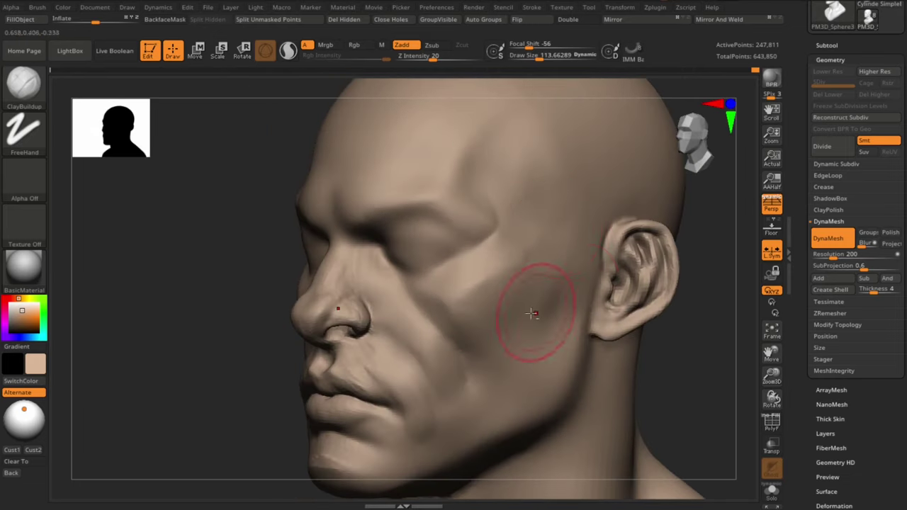
{"action": "right_click_drag", "start_coordinate": [532, 313], "coordinate": [611, 334]}
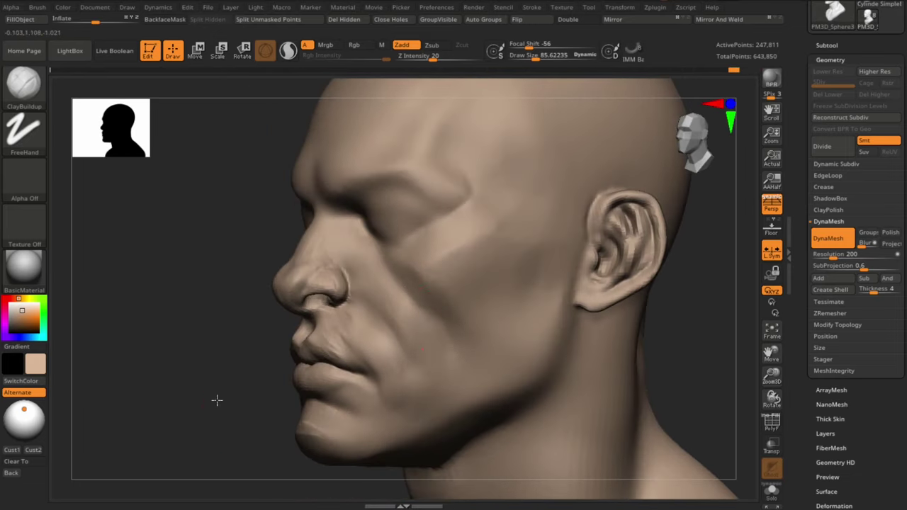
{"action": "right_click_drag", "start_coordinate": [217, 400], "coordinate": [429, 357]}
{"action": "right_click_drag", "start_coordinate": [417, 399], "coordinate": [433, 290]}
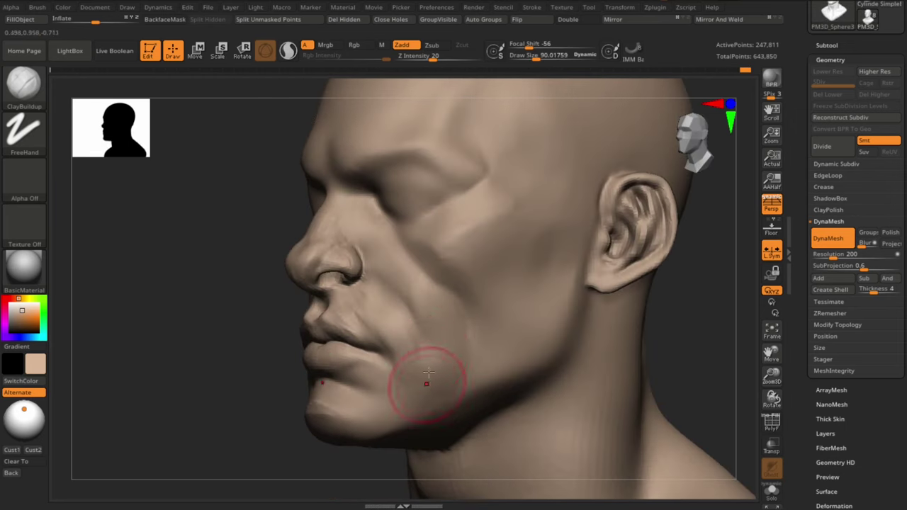
{"action": "right_click_drag", "start_coordinate": [429, 372], "coordinate": [369, 266]}
{"action": "key", "text": "b"}
{"action": "key", "text": "d"}
{"action": "key", "text": "s"}
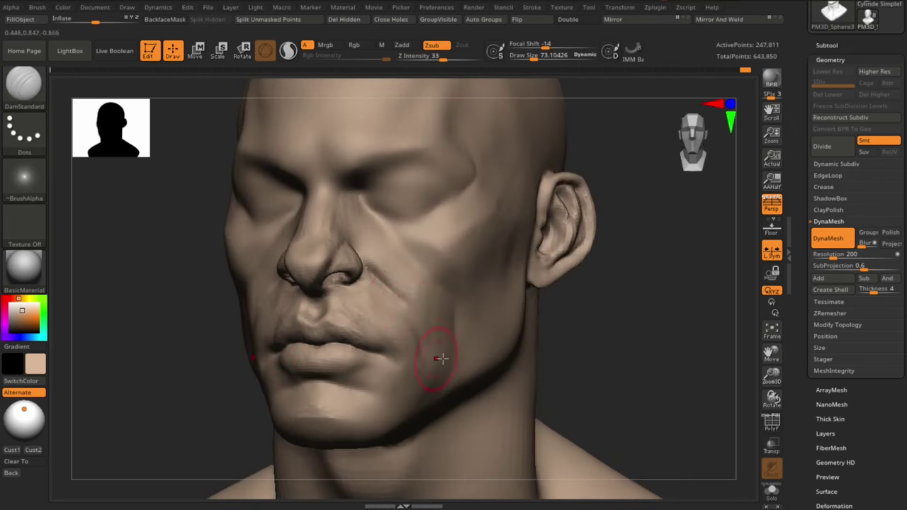
{"action": "mouse_move", "coordinate": [441, 359]}
{"action": "right_mouse_down"}
{"action": "mouse_move", "coordinate": [644, 359]}
{"action": "mouse_move", "coordinate": [690, 369]}
{"action": "mouse_move", "coordinate": [670, 310]}
{"action": "right_mouse_up"}
Push broad facial forms with an enlarged Move brush, carve skin creases, and build clay around the mouth.
{"action": "key", "text": "b"}
{"action": "key", "text": "m"}
{"action": "key", "text": "v"}
{"action": "key", "text": "s"}
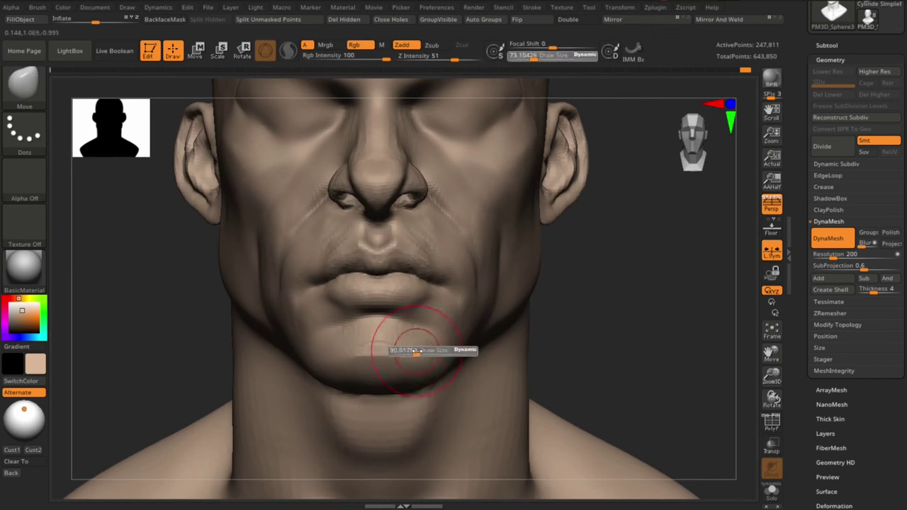
{"action": "left_click_drag", "start_coordinate": [417, 351], "coordinate": [439, 362]}
{"action": "key", "text": "b"}
{"action": "key", "text": "d"}
{"action": "key", "text": "s"}
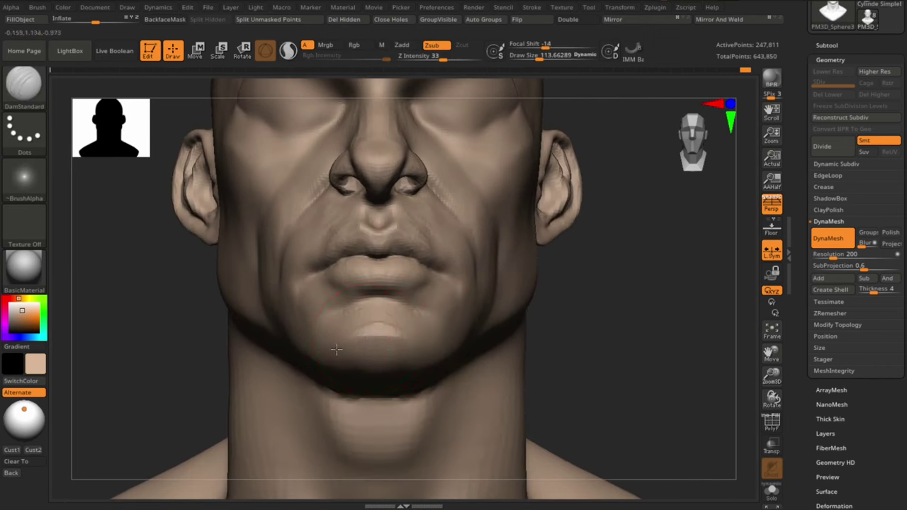
{"action": "mouse_move", "coordinate": [364, 334]}
{"action": "right_mouse_down"}
{"action": "mouse_move", "coordinate": [428, 365]}
{"action": "mouse_move", "coordinate": [687, 314]}
{"action": "mouse_move", "coordinate": [247, 348]}
{"action": "mouse_move", "coordinate": [431, 294]}
{"action": "right_mouse_up"}
{"action": "key", "text": "b"}
{"action": "key", "text": "c"}
{"action": "key", "text": "b"}
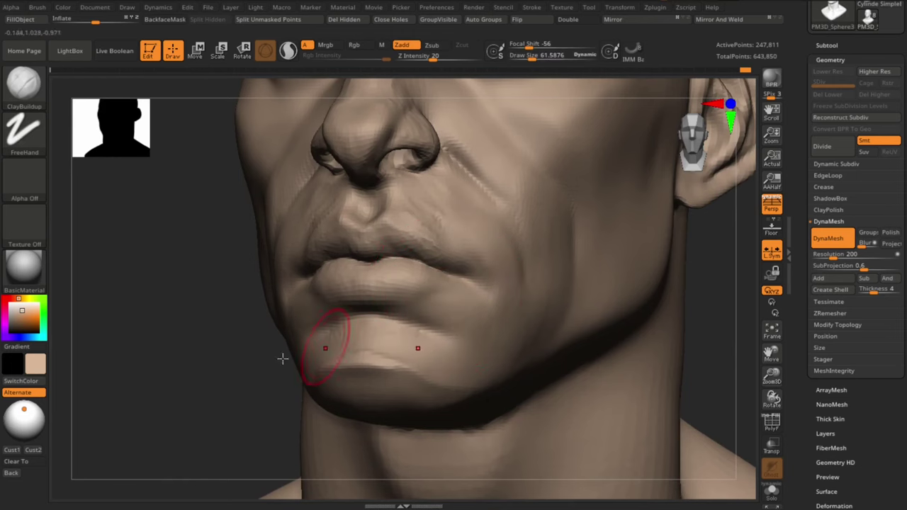
{"action": "right_click_drag", "start_coordinate": [283, 359], "coordinate": [318, 336]}
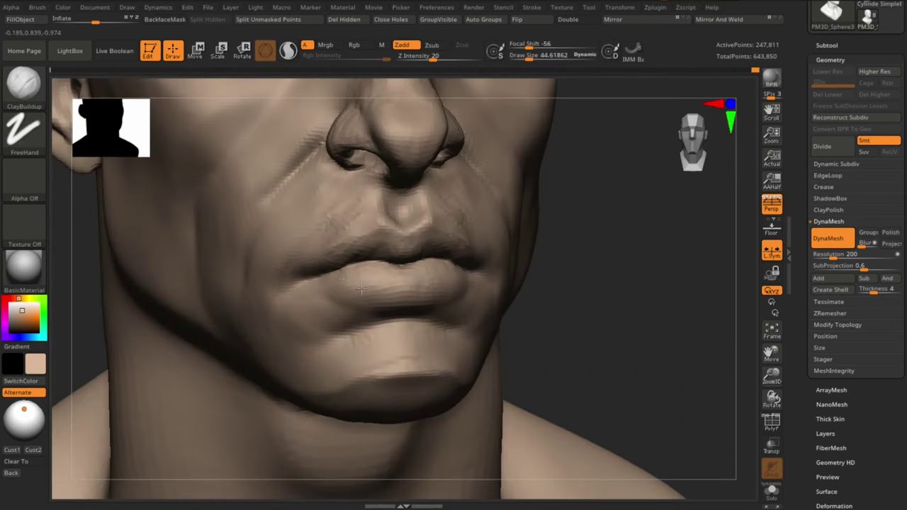
{"action": "right_click_drag", "start_coordinate": [547, 338], "coordinate": [685, 338]}
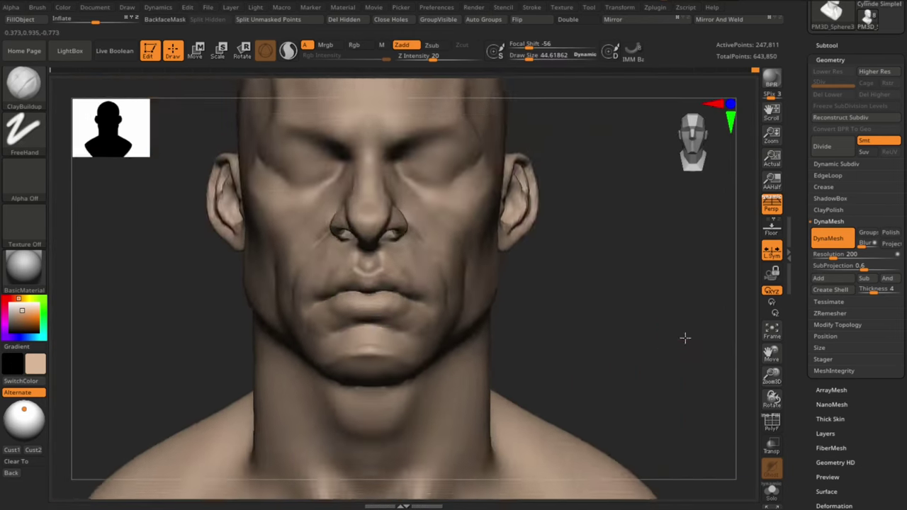
Build up the upper lip toward its right corner with the Standard brush.
{"action": "key", "text": "b"}
{"action": "key", "text": "s"}
{"action": "key", "text": "t"}
{"action": "right_click_drag", "start_coordinate": [405, 239], "coordinate": [608, 309]}
{"action": "left_click_drag", "start_coordinate": [396, 235], "coordinate": [454, 250]}
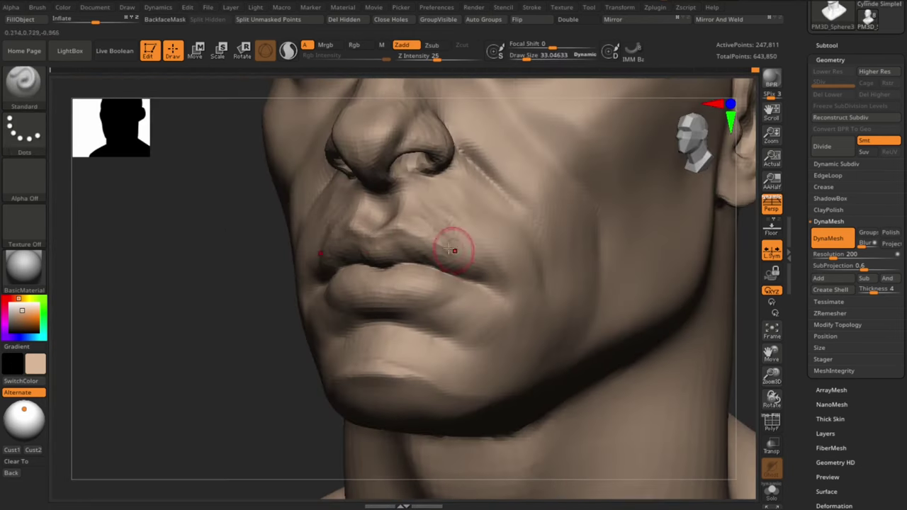
{"action": "right_click_drag", "start_coordinate": [329, 367], "coordinate": [692, 299]}
{"action": "mouse_move", "coordinate": [577, 405]}
{"action": "right_mouse_down"}
{"action": "mouse_move", "coordinate": [375, 379]}
{"action": "mouse_move", "coordinate": [585, 357]}
{"action": "mouse_move", "coordinate": [632, 377]}
{"action": "mouse_move", "coordinate": [586, 376]}
{"action": "mouse_move", "coordinate": [659, 356]}
{"action": "right_mouse_up"}
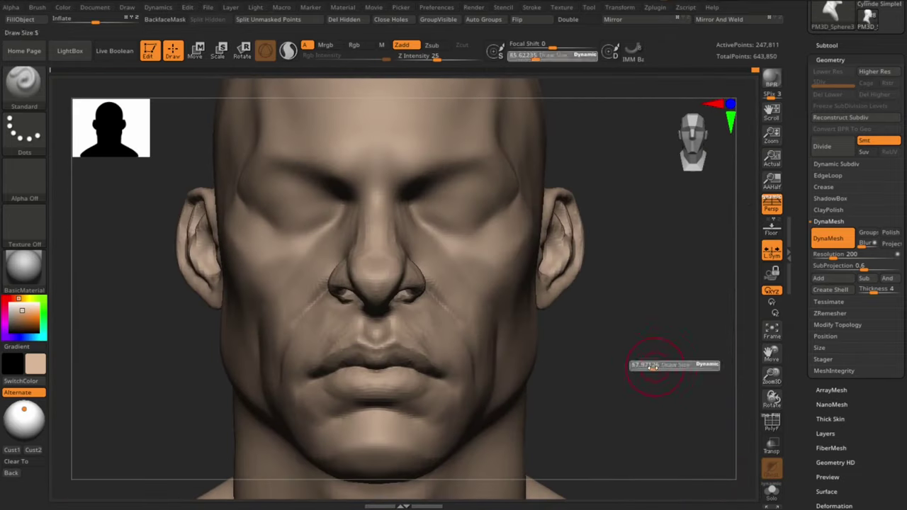
Flatten the side planes of the face near the ear with hPolish and ClayBuildup.
{"action": "key", "text": "b"}
{"action": "key", "text": "h"}
{"action": "key", "text": "p"}
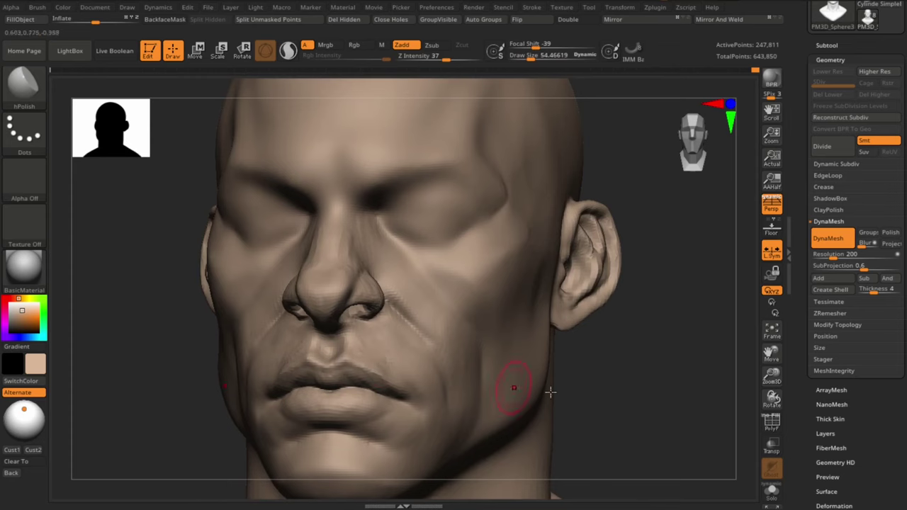
{"action": "right_click_drag", "start_coordinate": [551, 392], "coordinate": [439, 399]}
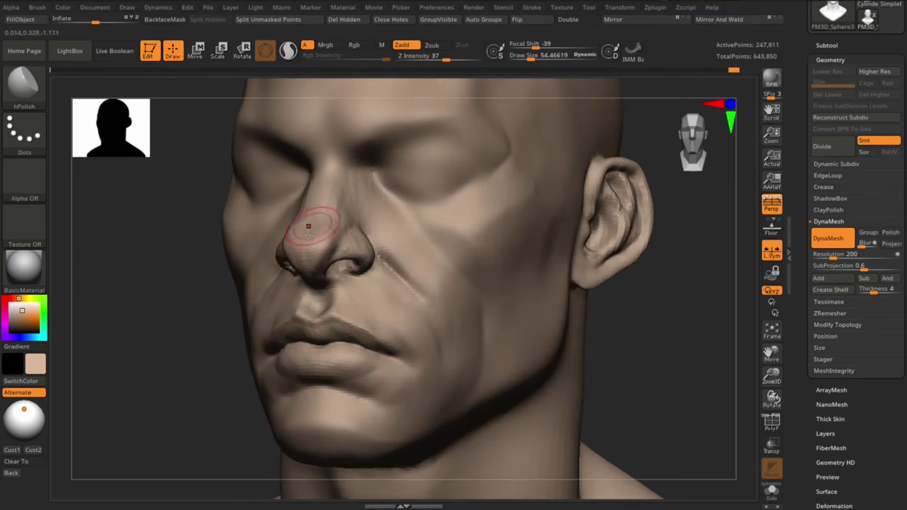
{"action": "key", "text": "b"}
{"action": "key", "text": "c"}
{"action": "key", "text": "b"}
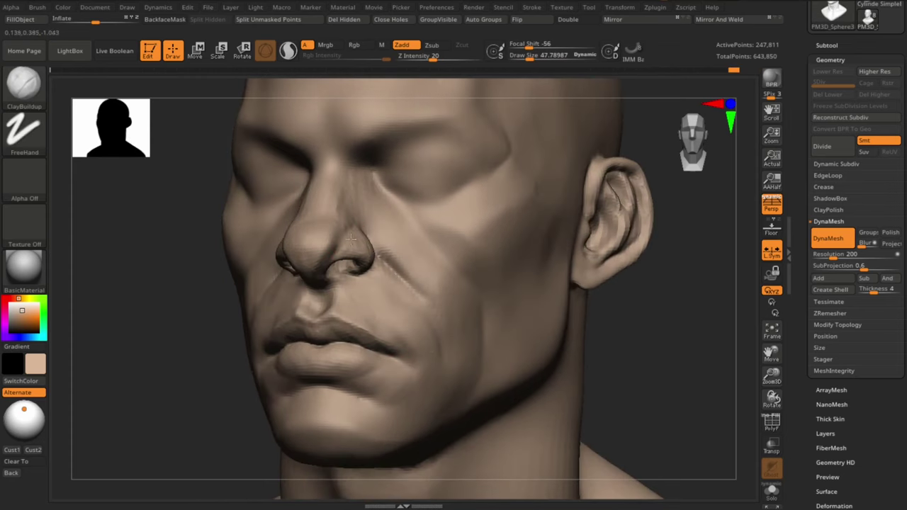
{"action": "right_click_drag", "start_coordinate": [685, 352], "coordinate": [388, 218]}
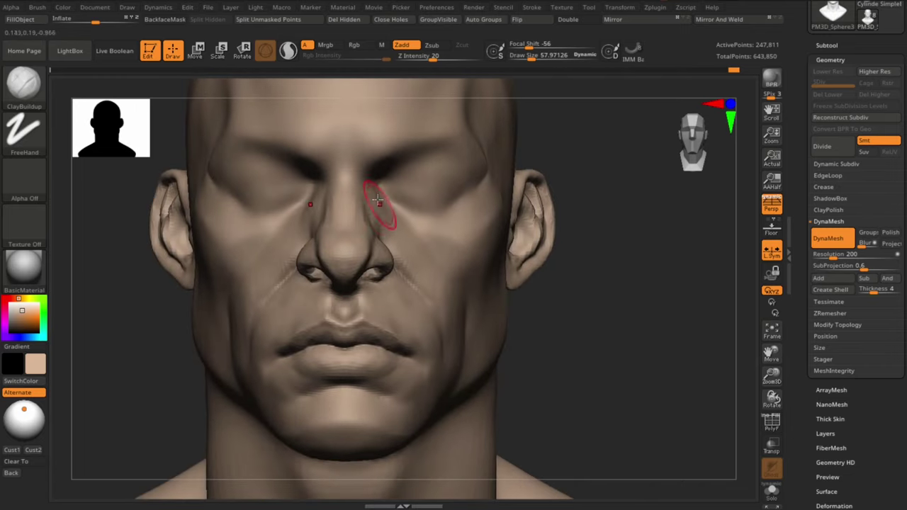
Polish the cheek and mouth planes with hPolish from frontal and left three-quarter views.
{"action": "key", "text": "b"}
{"action": "key", "text": "h"}
{"action": "key", "text": "p"}
{"action": "right_click_drag", "start_coordinate": [399, 259], "coordinate": [366, 215]}
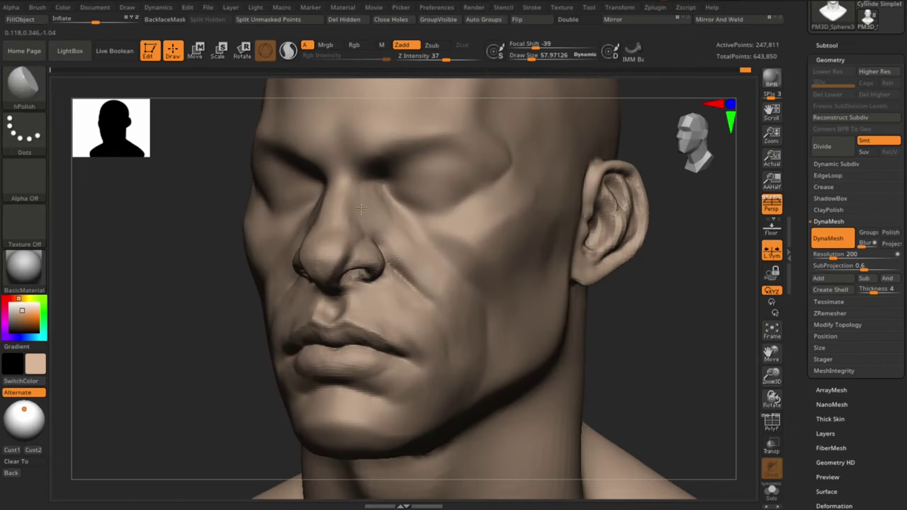
{"action": "mouse_move", "coordinate": [452, 296]}
{"action": "right_mouse_down"}
{"action": "mouse_move", "coordinate": [669, 371]}
{"action": "mouse_move", "coordinate": [459, 215]}
{"action": "mouse_move", "coordinate": [662, 328]}
{"action": "mouse_move", "coordinate": [521, 243]}
{"action": "right_mouse_up"}
{"action": "right_click_drag", "start_coordinate": [659, 338], "coordinate": [470, 314]}
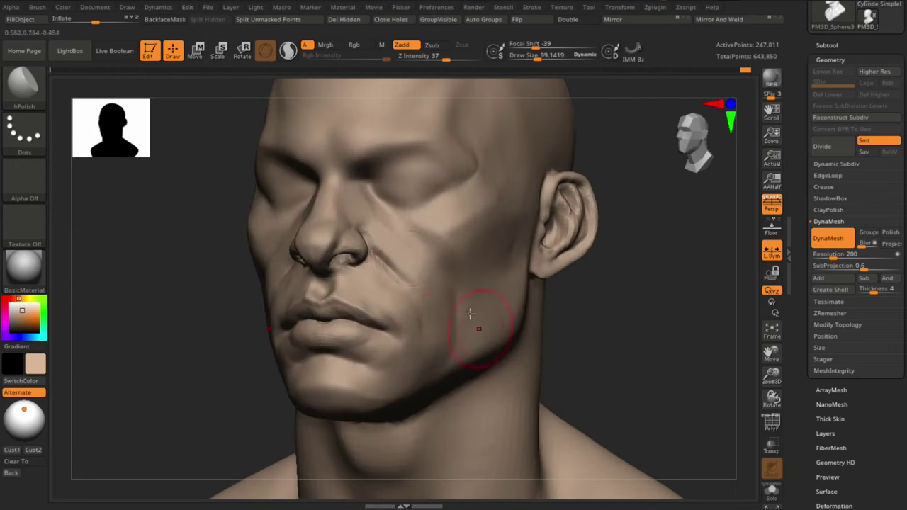
{"action": "right_click_drag", "start_coordinate": [652, 360], "coordinate": [402, 295]}
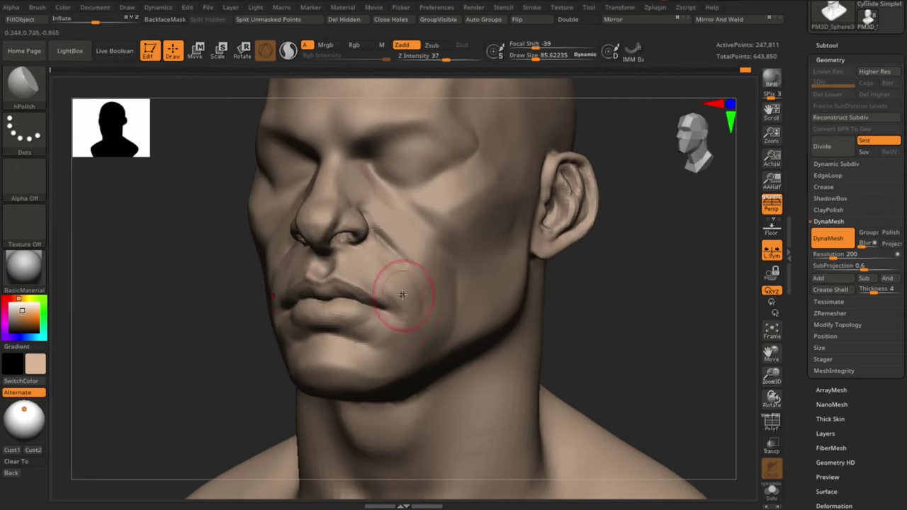
{"action": "mouse_move", "coordinate": [431, 345]}
{"action": "right_mouse_down"}
{"action": "mouse_move", "coordinate": [676, 333]}
{"action": "mouse_move", "coordinate": [674, 308]}
{"action": "mouse_move", "coordinate": [650, 341]}
{"action": "mouse_move", "coordinate": [523, 243]}
{"action": "mouse_move", "coordinate": [662, 344]}
{"action": "mouse_move", "coordinate": [213, 371]}
{"action": "mouse_move", "coordinate": [643, 381]}
{"action": "right_mouse_up"}
Append a Sphere3D subtool, scale it to eye size and move it into the right socket.
{"action": "left_click", "coordinate": [826, 45]}
{"action": "left_click", "coordinate": [869, 432]}
{"action": "left_click", "coordinate": [637, 253]}
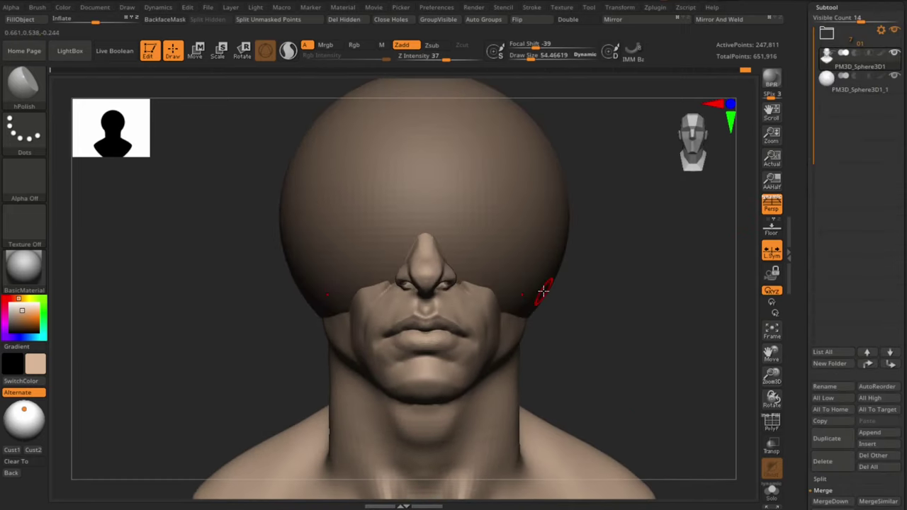
{"action": "key", "text": "w"}
{"action": "mouse_move", "coordinate": [682, 353]}
{"action": "right_mouse_down"}
{"action": "mouse_move", "coordinate": [567, 340]}
{"action": "mouse_move", "coordinate": [496, 319]}
{"action": "mouse_move", "coordinate": [400, 226]}
{"action": "right_mouse_up"}
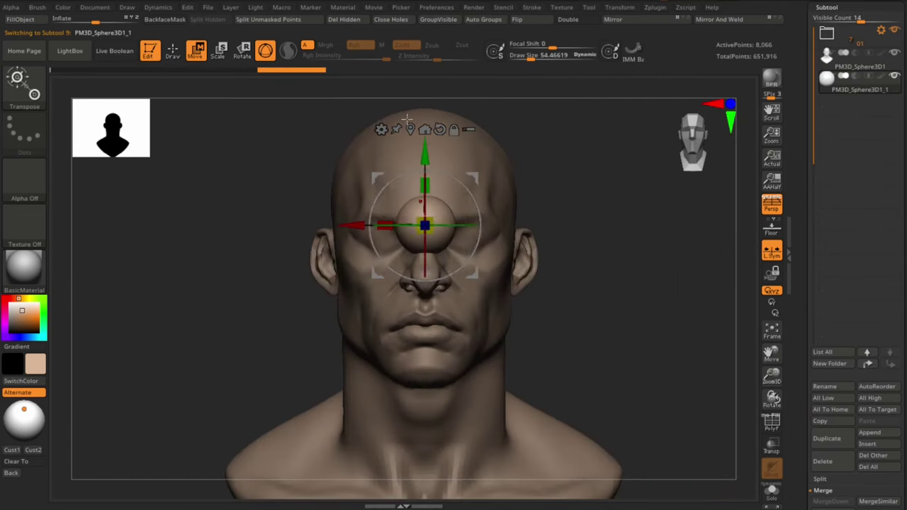
{"action": "left_click_drag", "start_coordinate": [390, 220], "coordinate": [449, 226]}
Mirror the eyeball into the left socket with the head ghosted, centre both, and return to sculpting the head.
{"action": "left_click", "coordinate": [772, 446]}
{"action": "left_click", "coordinate": [720, 19]}
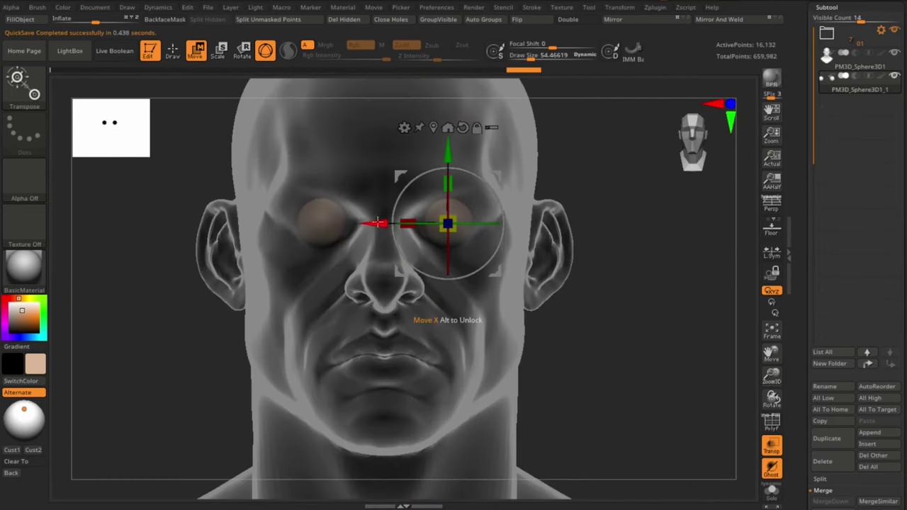
{"action": "mouse_move", "coordinate": [381, 222]}
{"action": "left_mouse_down"}
{"action": "mouse_move", "coordinate": [341, 222]}
{"action": "mouse_move", "coordinate": [397, 222]}
{"action": "mouse_move", "coordinate": [378, 224]}
{"action": "left_mouse_up"}
{"action": "left_click", "coordinate": [772, 446]}
{"action": "key", "text": "q"}
{"action": "key", "text": "p"}
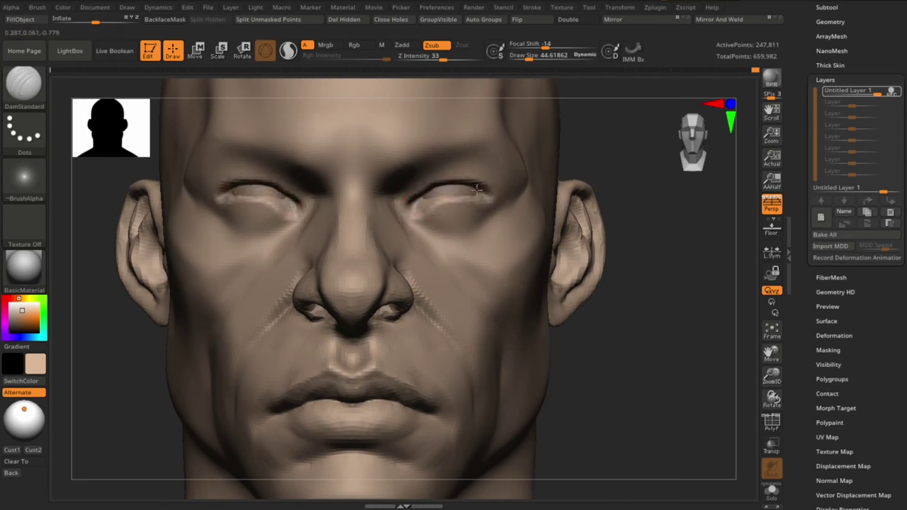
Pull the outer eye corner and brow into shape with a smaller Move Topological brush.
{"action": "key", "text": "s"}
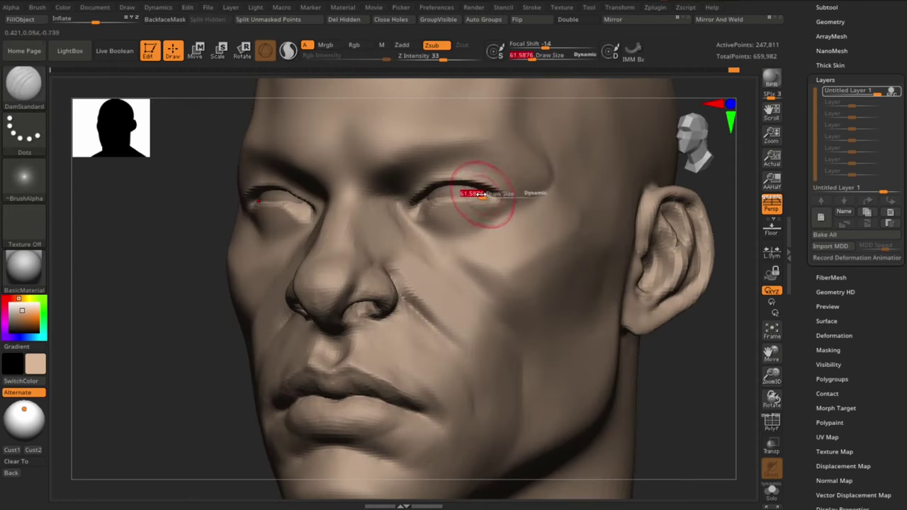
{"action": "mouse_move", "coordinate": [473, 223]}
{"action": "right_mouse_down", "text": "shift"}
{"action": "mouse_move", "coordinate": [430, 210]}
{"action": "mouse_move", "coordinate": [493, 213]}
{"action": "mouse_move", "coordinate": [496, 202]}
{"action": "mouse_move", "coordinate": [384, 203]}
{"action": "right_mouse_up", "text": "shift"}
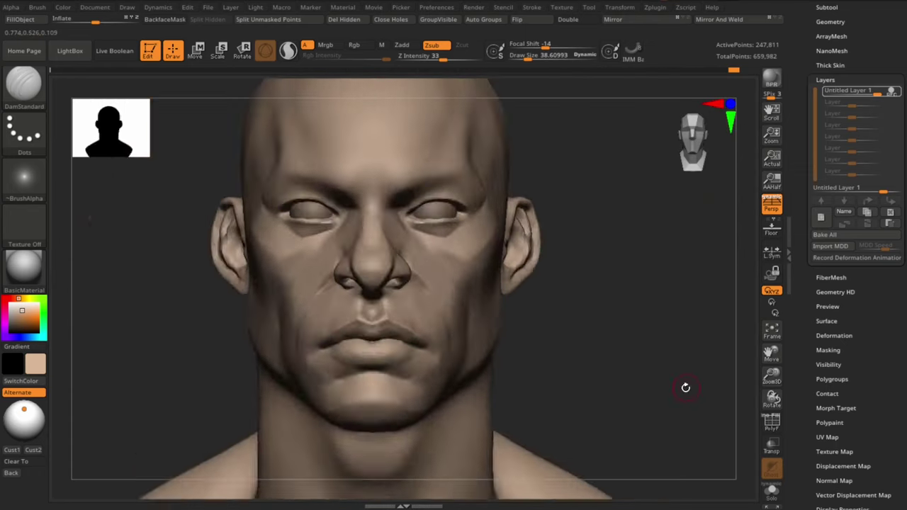
{"action": "right_click_drag", "start_coordinate": [686, 387], "coordinate": [697, 340]}
{"action": "key", "text": "b"}
{"action": "key", "text": "m"}
{"action": "key", "text": "t"}
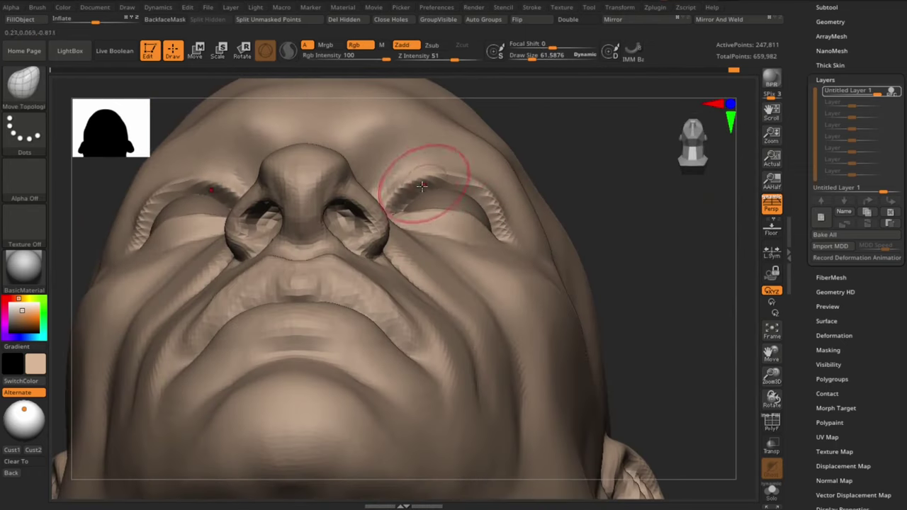
{"action": "left_click_drag", "start_coordinate": [486, 188], "coordinate": [489, 202]}
{"action": "mouse_move", "coordinate": [492, 234]}
{"action": "right_mouse_down", "text": "shift"}
{"action": "mouse_move", "coordinate": [671, 387]}
{"action": "mouse_move", "coordinate": [435, 208]}
{"action": "right_mouse_up", "text": "shift"}
{"action": "mouse_move", "coordinate": [503, 213]}
{"action": "right_mouse_down"}
{"action": "mouse_move", "coordinate": [696, 348]}
{"action": "mouse_move", "coordinate": [655, 258]}
{"action": "mouse_move", "coordinate": [429, 300]}
{"action": "mouse_move", "coordinate": [701, 215]}
{"action": "mouse_move", "coordinate": [348, 275]}
{"action": "mouse_move", "coordinate": [674, 411]}
{"action": "mouse_move", "coordinate": [690, 324]}
{"action": "mouse_move", "coordinate": [410, 201]}
{"action": "right_mouse_up"}
Carve the eyelid creases with DamStandard, checking from three-quarter and front views.
{"action": "key", "text": "s"}
{"action": "key", "text": "b"}
{"action": "key", "text": "d"}
{"action": "key", "text": "s"}
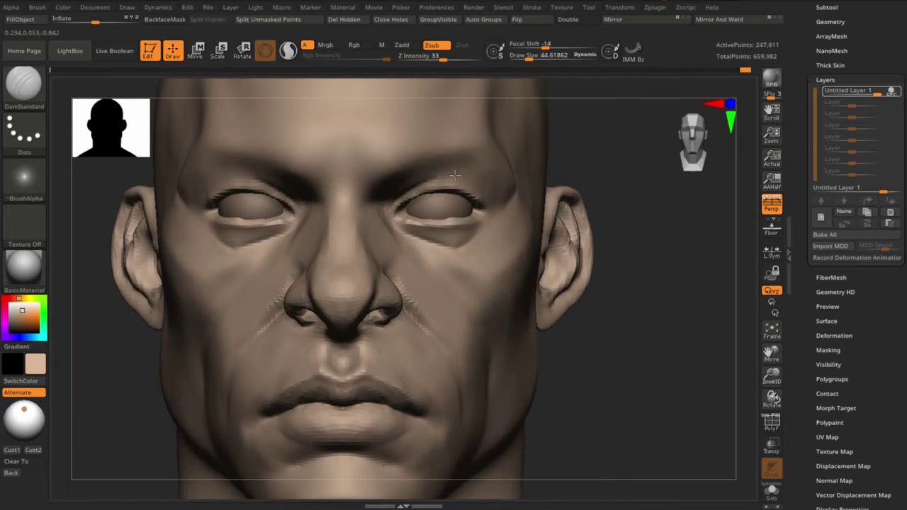
{"action": "right_click_drag", "start_coordinate": [454, 175], "coordinate": [425, 177]}
{"action": "mouse_move", "coordinate": [546, 193]}
{"action": "right_mouse_down", "text": "shift"}
{"action": "mouse_move", "coordinate": [672, 324]}
{"action": "mouse_move", "coordinate": [740, 234]}
{"action": "right_mouse_up", "text": "shift"}
{"action": "left_click", "coordinate": [825, 79]}
Subdivide the head once, zoom in on the eyes, then drop back to the lower SDiv level.
{"action": "left_click", "coordinate": [830, 21]}
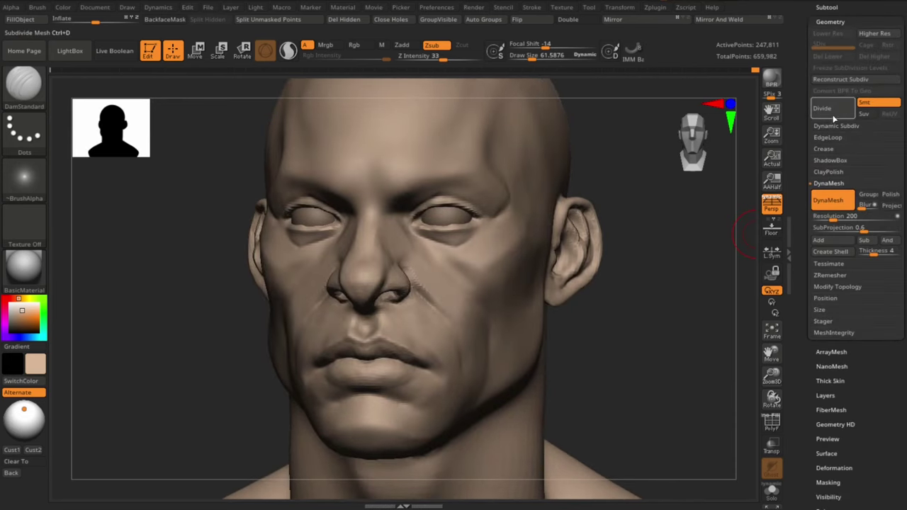
{"action": "left_click", "coordinate": [833, 110]}
{"action": "right_click_drag", "start_coordinate": [650, 379], "coordinate": [410, 216], "text": "alt"}
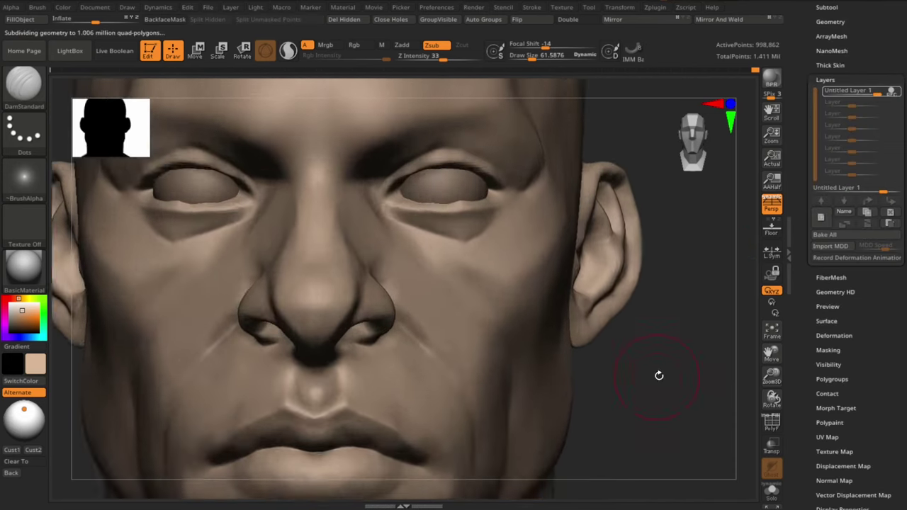
{"action": "mouse_move", "coordinate": [673, 345]}
{"action": "right_mouse_down", "text": "alt"}
{"action": "mouse_move", "coordinate": [674, 330]}
{"action": "mouse_move", "coordinate": [662, 361]}
{"action": "mouse_move", "coordinate": [660, 348]}
{"action": "mouse_move", "coordinate": [681, 401]}
{"action": "mouse_move", "coordinate": [679, 375]}
{"action": "right_mouse_up", "text": "alt"}
{"action": "key", "text": "shift+d"}
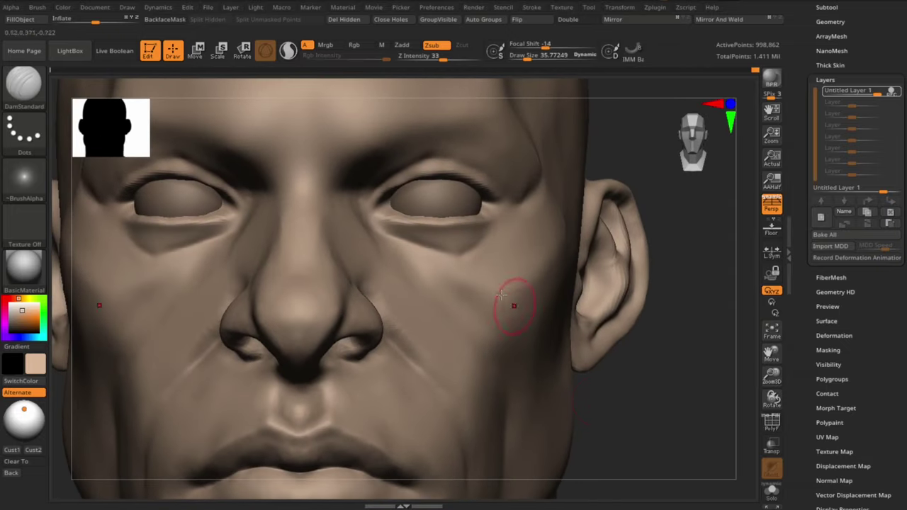
Push and smooth the surface around the right eye with the Move brush.
{"action": "key", "text": "b"}
{"action": "key", "text": "m"}
{"action": "key", "text": "t"}
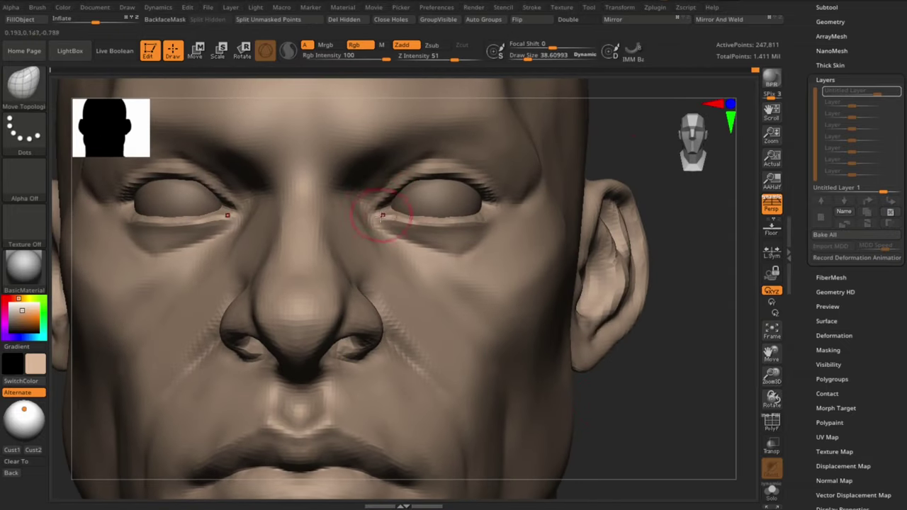
{"action": "left_click_drag", "start_coordinate": [385, 198], "coordinate": [374, 217], "text": "shift"}
{"action": "mouse_move", "coordinate": [704, 409]}
{"action": "right_mouse_down", "text": "alt"}
{"action": "mouse_move", "coordinate": [702, 440]}
{"action": "mouse_move", "coordinate": [631, 330]}
{"action": "mouse_move", "coordinate": [636, 368]}
{"action": "mouse_move", "coordinate": [644, 338]}
{"action": "mouse_move", "coordinate": [659, 388]}
{"action": "right_mouse_up", "text": "alt"}
Set the sculpt layer recording and ready DamStandard and Standard brushes with the head facing forward.
{"action": "key", "text": "b"}
{"action": "key", "text": "d"}
{"action": "key", "text": "s"}
{"action": "key", "text": "d"}
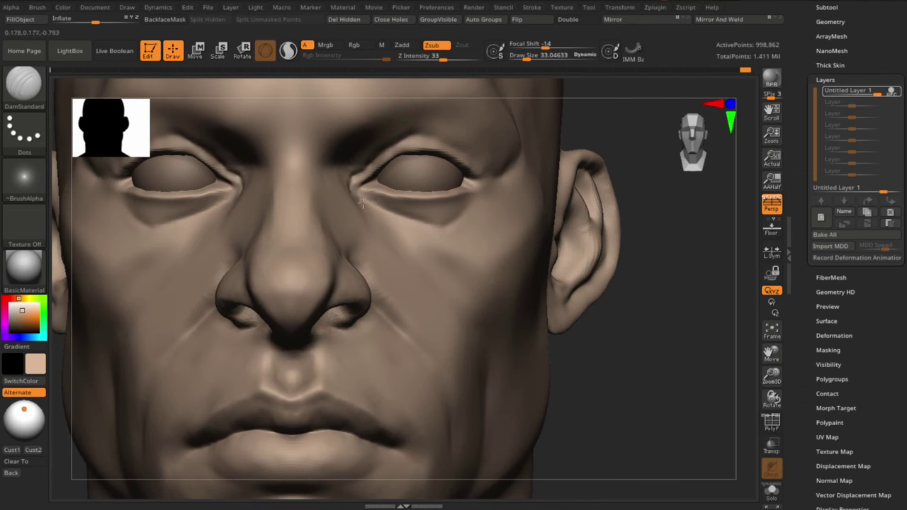
{"action": "mouse_move", "coordinate": [362, 203]}
{"action": "right_mouse_down"}
{"action": "mouse_move", "coordinate": [555, 284]}
{"action": "mouse_move", "coordinate": [396, 162]}
{"action": "right_mouse_up"}
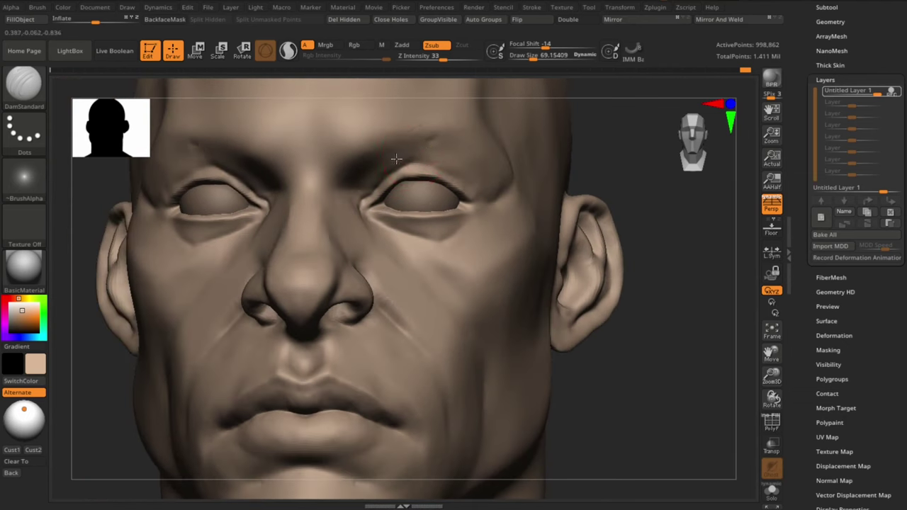
{"action": "key", "text": "b"}
{"action": "key", "text": "s"}
{"action": "key", "text": "t"}
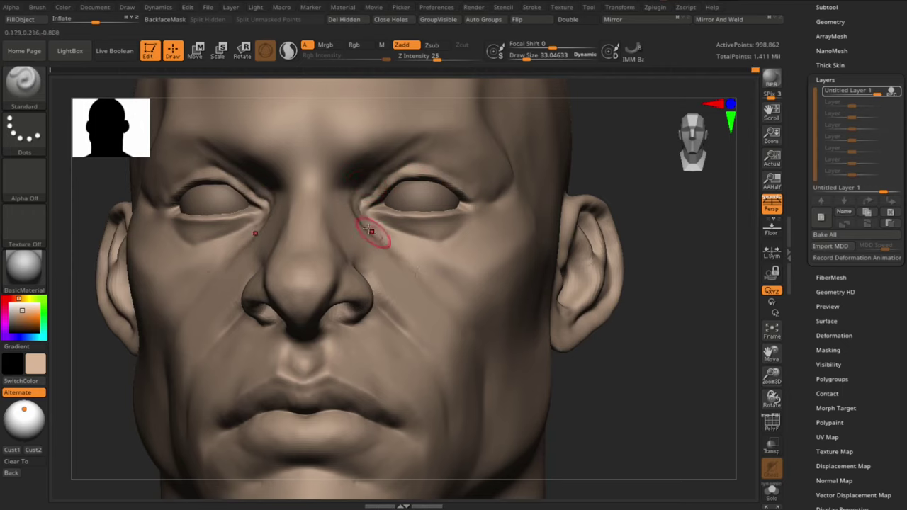
{"action": "mouse_move", "coordinate": [371, 231]}
{"action": "right_mouse_down", "text": "alt"}
{"action": "mouse_move", "coordinate": [634, 381]}
{"action": "mouse_move", "coordinate": [669, 411]}
{"action": "mouse_move", "coordinate": [314, 178]}
{"action": "mouse_move", "coordinate": [598, 333]}
{"action": "right_mouse_up", "text": "alt"}
Carve the upper lid creases with DamStandard from a downward-tilted view.
{"action": "key", "text": "b"}
{"action": "key", "text": "d"}
{"action": "key", "text": "s"}
{"action": "right_click_drag", "start_coordinate": [637, 386], "coordinate": [635, 394]}
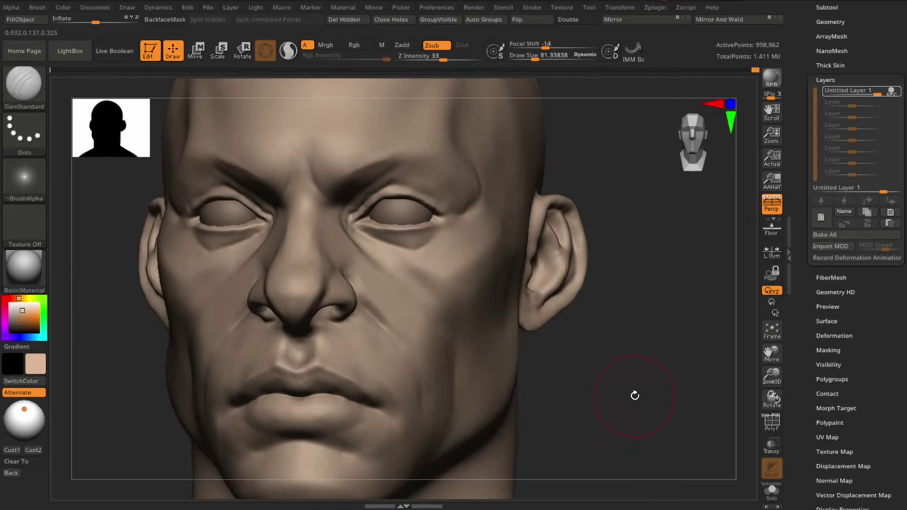
{"action": "mouse_move", "coordinate": [374, 165]}
{"action": "right_mouse_down"}
{"action": "mouse_move", "coordinate": [611, 390]}
{"action": "mouse_move", "coordinate": [621, 162]}
{"action": "right_mouse_up"}
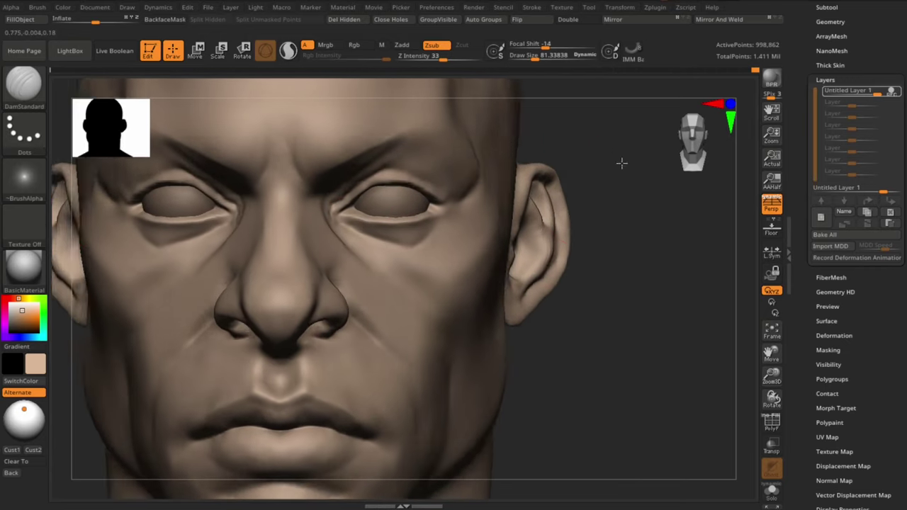
Lower the heavy upper lids with the Move brush, then lasso-mask around the right eye.
{"action": "key", "text": "b"}
{"action": "key", "text": "m"}
{"action": "key", "text": "t"}
{"action": "right_click_drag", "start_coordinate": [626, 306], "coordinate": [423, 204]}
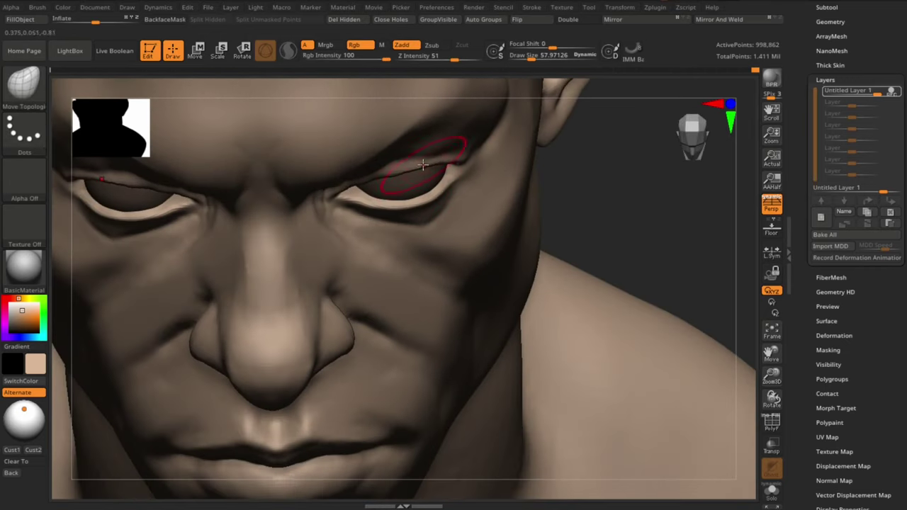
{"action": "key", "text": "s"}
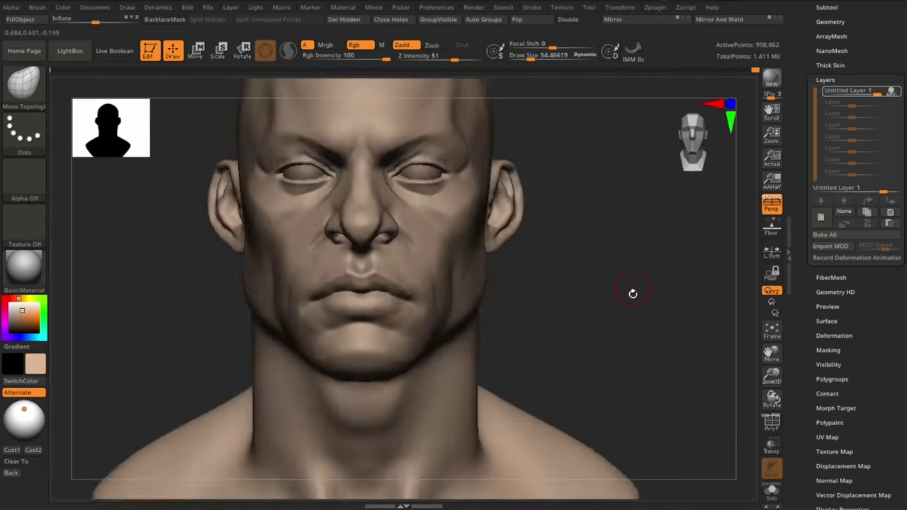
{"action": "left_click_drag", "start_coordinate": [632, 293], "coordinate": [664, 374], "text": "alt"}
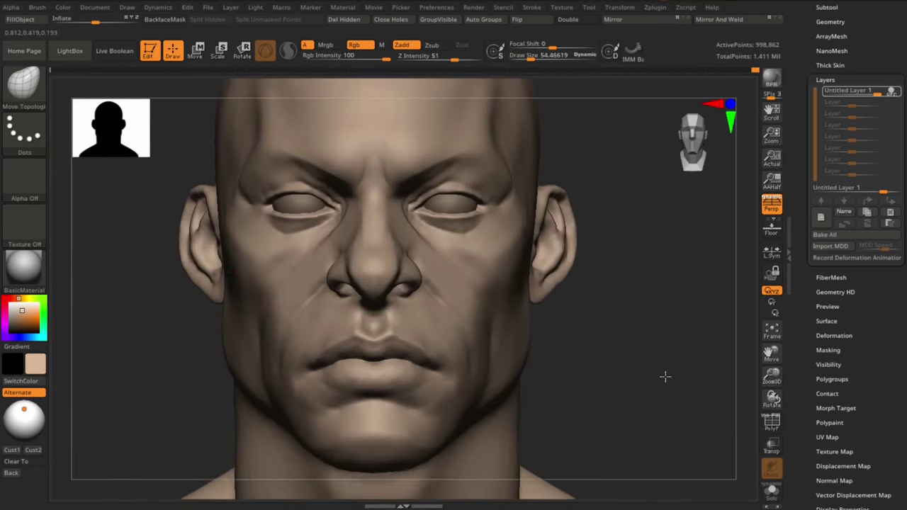
{"action": "key", "text": "ctrl"}
{"action": "left_click_drag", "start_coordinate": [395, 203], "coordinate": [409, 212], "text": "ctrl"}
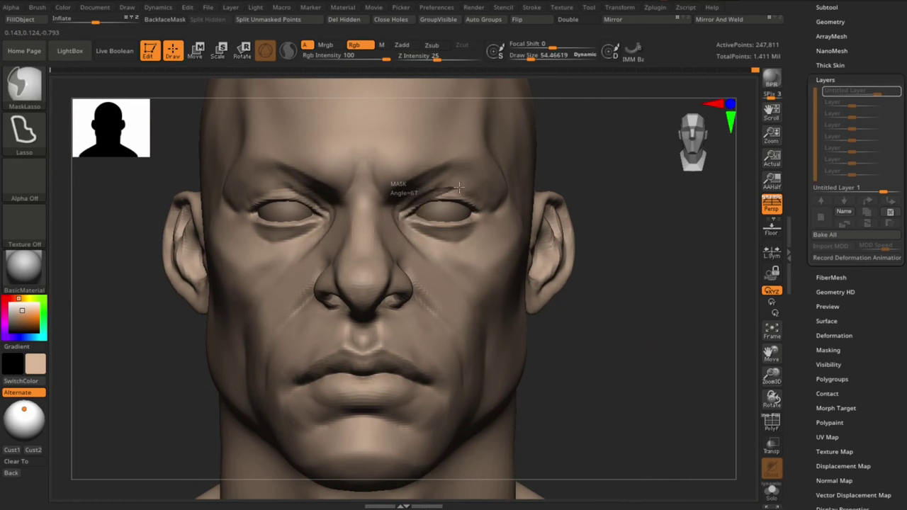
{"action": "left_click_drag", "start_coordinate": [460, 186], "coordinate": [425, 241], "text": "ctrl"}
{"action": "key", "text": "w"}
{"action": "left_click", "coordinate": [545, 254]}
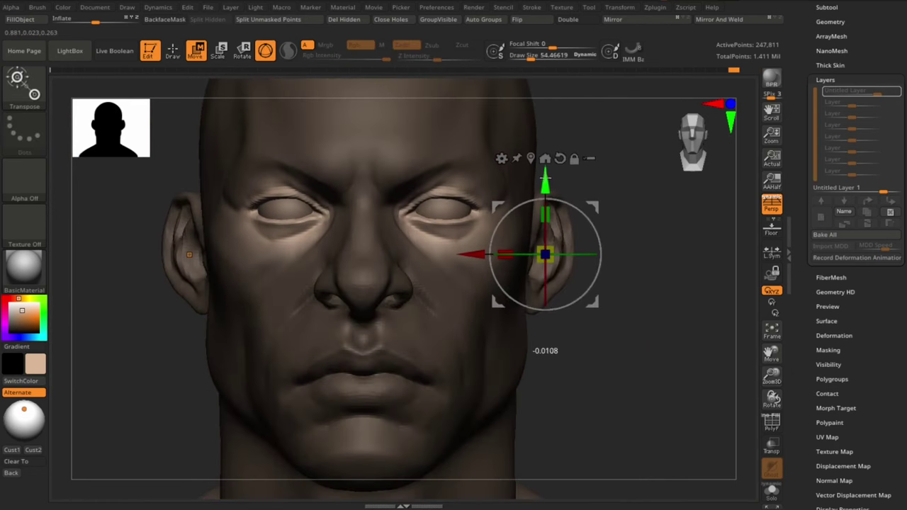
{"action": "key", "text": "q"}
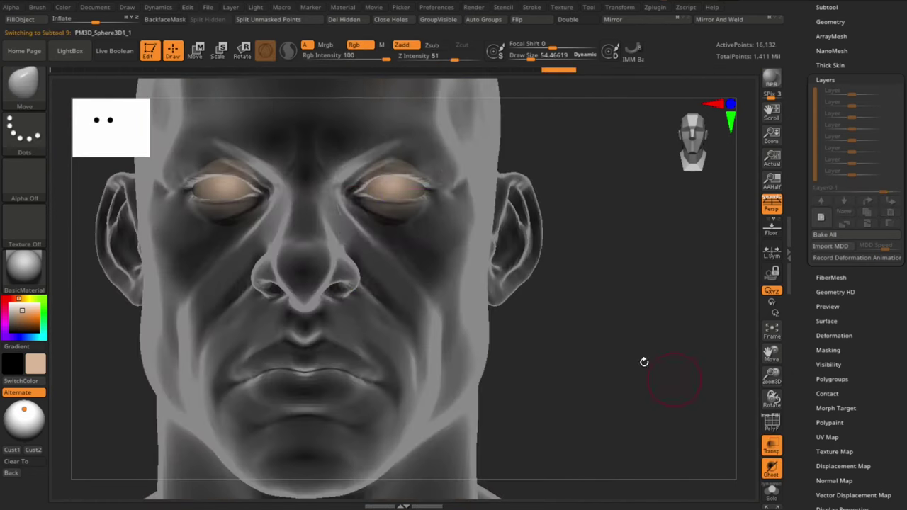
{"action": "mouse_move", "coordinate": [644, 362]}
{"action": "left_mouse_down"}
{"action": "mouse_move", "coordinate": [577, 355]}
{"action": "mouse_move", "coordinate": [630, 326]}
{"action": "mouse_move", "coordinate": [640, 340]}
{"action": "mouse_move", "coordinate": [600, 338]}
{"action": "mouse_move", "coordinate": [628, 319]}
{"action": "left_mouse_up"}
{"action": "key", "text": "b"}
{"action": "key", "text": "m"}
{"action": "key", "text": "t"}
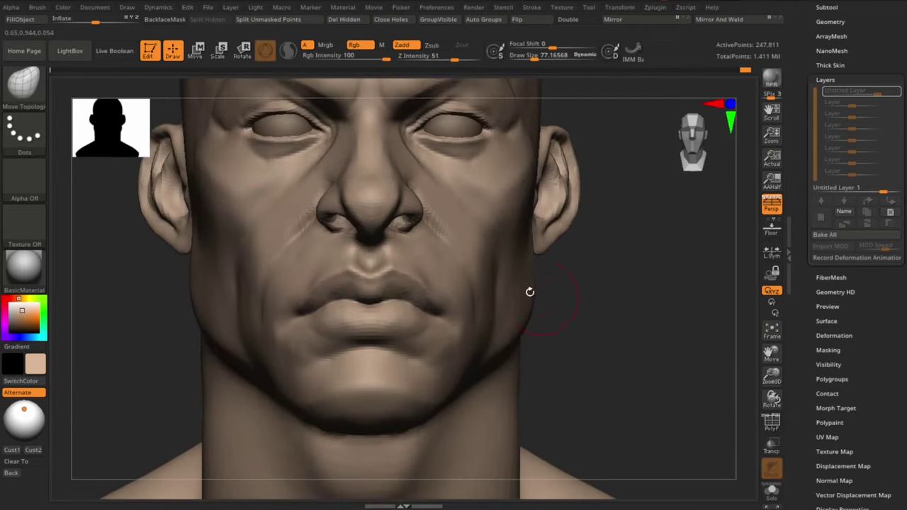
Refine the lips with a small, gentle Standard brush from the left side.
{"action": "key", "text": "b"}
{"action": "key", "text": "s"}
{"action": "key", "text": "t"}
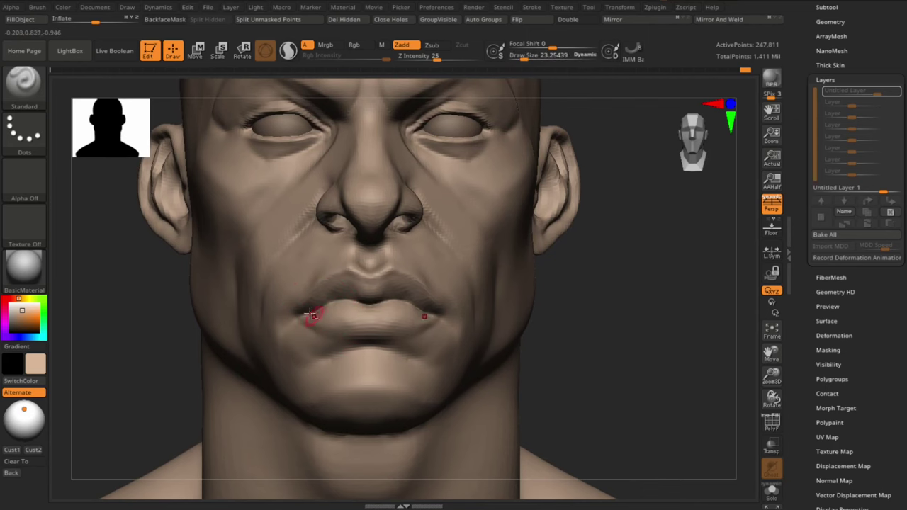
{"action": "left_click_drag", "start_coordinate": [617, 358], "coordinate": [629, 360]}
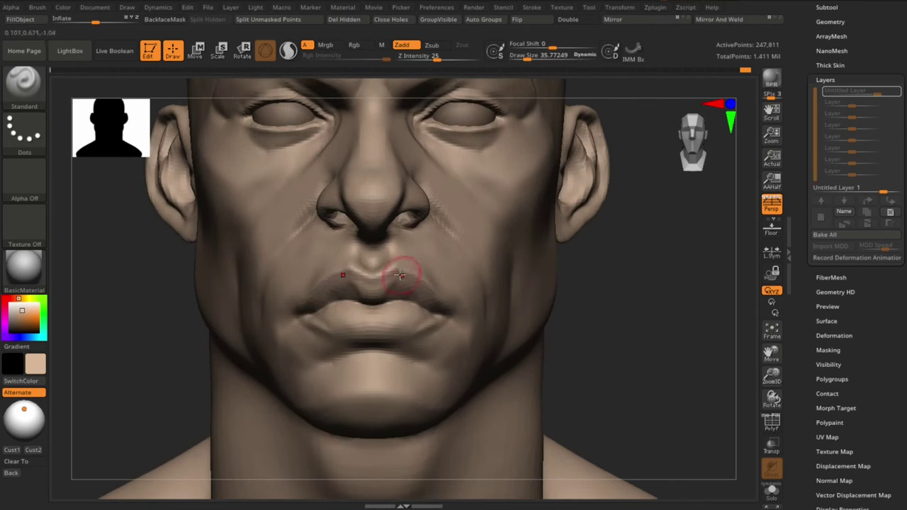
{"action": "left_click_drag", "start_coordinate": [400, 275], "coordinate": [399, 289]}
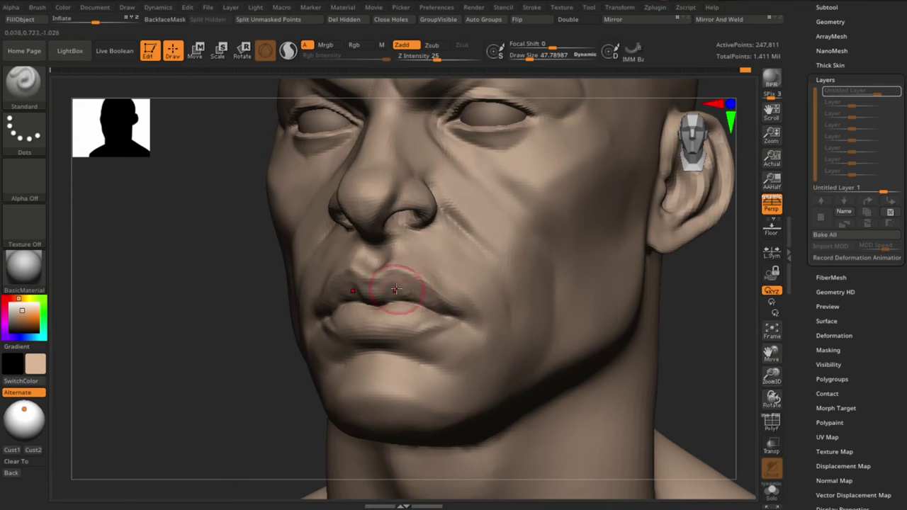
{"action": "key", "text": "s"}
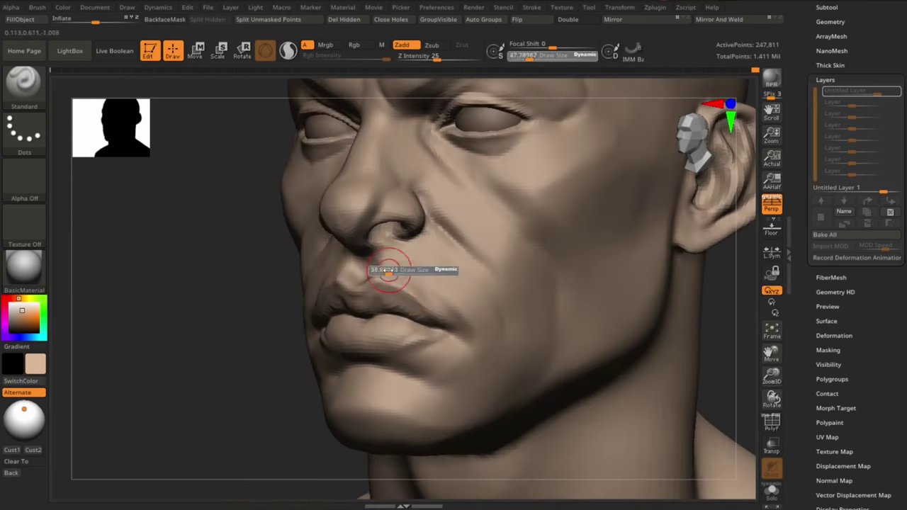
{"action": "mouse_move", "coordinate": [725, 368]}
{"action": "left_mouse_down"}
{"action": "mouse_move", "coordinate": [699, 380]}
{"action": "mouse_move", "coordinate": [705, 392]}
{"action": "mouse_move", "coordinate": [685, 366]}
{"action": "mouse_move", "coordinate": [461, 239]}
{"action": "left_mouse_up"}
Build up the cheek plane with an enlarged ClayBuildup brush.
{"action": "key", "text": "b"}
{"action": "key", "text": "c"}
{"action": "key", "text": "b"}
{"action": "key", "text": "s"}
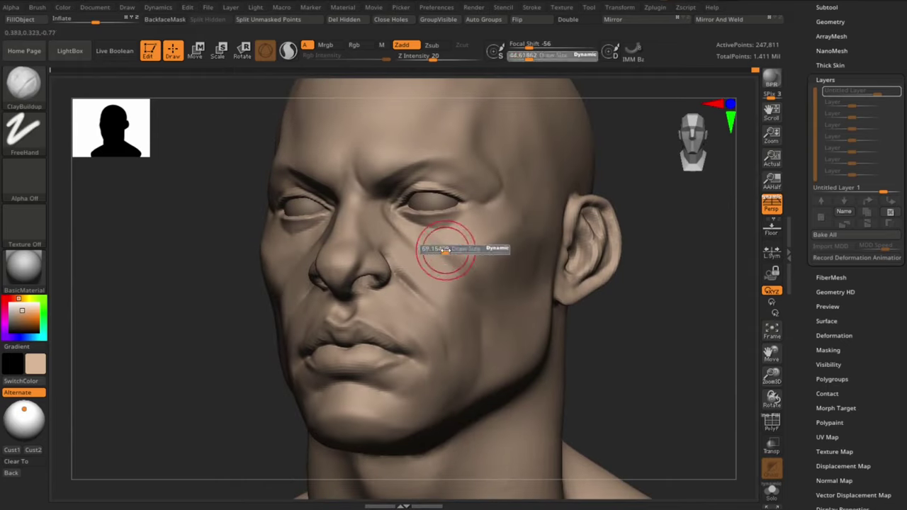
{"action": "mouse_move", "coordinate": [467, 286]}
{"action": "left_mouse_down"}
{"action": "mouse_move", "coordinate": [442, 253]}
{"action": "mouse_move", "coordinate": [616, 338]}
{"action": "left_mouse_up"}
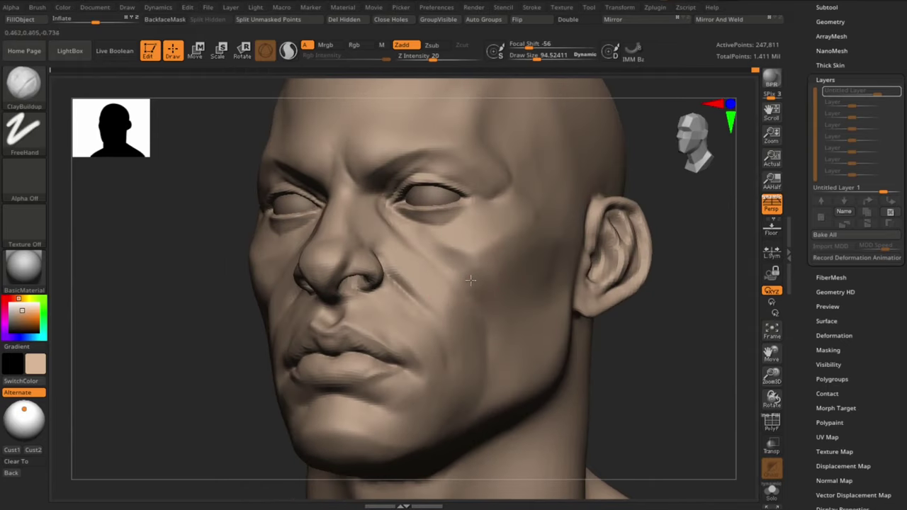
{"action": "mouse_move", "coordinate": [471, 280]}
{"action": "left_mouse_down"}
{"action": "mouse_move", "coordinate": [691, 377]}
{"action": "mouse_move", "coordinate": [472, 270]}
{"action": "left_mouse_up"}
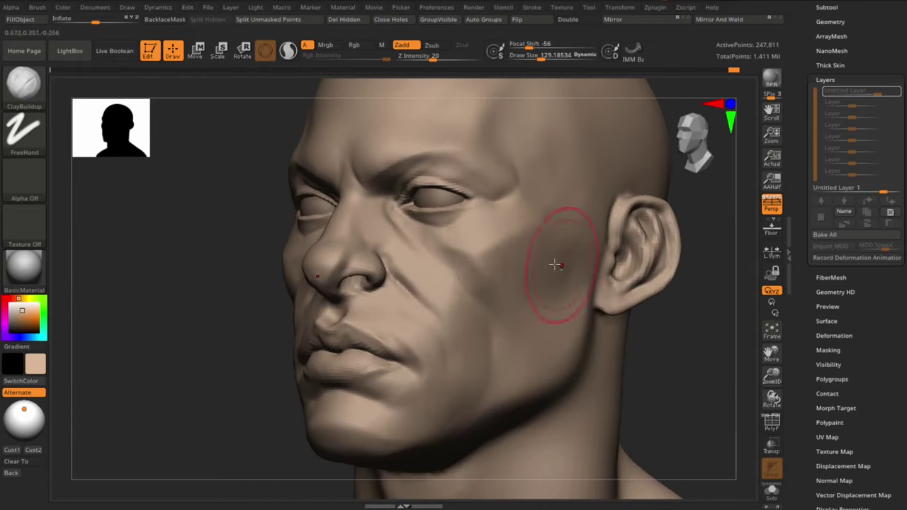
{"action": "mouse_move", "coordinate": [555, 265]}
{"action": "left_mouse_down"}
{"action": "mouse_move", "coordinate": [669, 357]}
{"action": "mouse_move", "coordinate": [461, 284]}
{"action": "mouse_move", "coordinate": [636, 314]}
{"action": "mouse_move", "coordinate": [457, 284]}
{"action": "left_mouse_up"}
Polish the cheek with hPolish and cut creases with DamStandard from the front.
{"action": "key", "text": "b"}
{"action": "key", "text": "h"}
{"action": "key", "text": "p"}
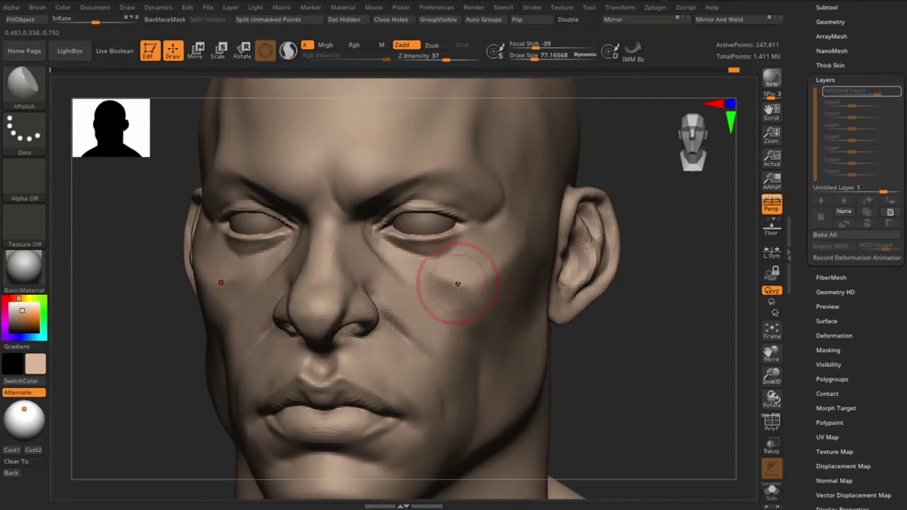
{"action": "key", "text": "b"}
{"action": "key", "text": "d"}
{"action": "key", "text": "s"}
{"action": "mouse_move", "coordinate": [404, 264]}
{"action": "left_mouse_down"}
{"action": "mouse_move", "coordinate": [636, 389]}
{"action": "mouse_move", "coordinate": [451, 290]}
{"action": "left_mouse_up"}
Shift forms with Move Topological and deepen the nasolabial creases with DamStandard.
{"action": "key", "text": "b"}
{"action": "key", "text": "m"}
{"action": "key", "text": "t"}
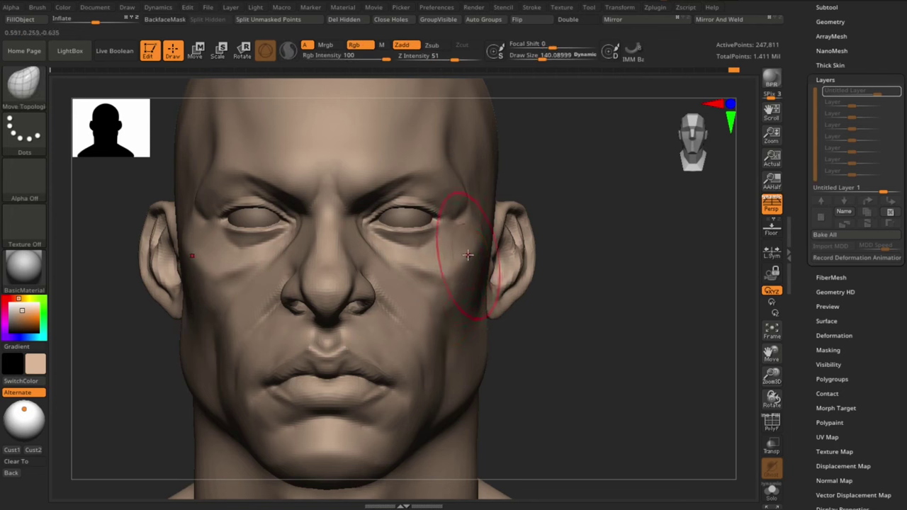
{"action": "key", "text": "b"}
{"action": "key", "text": "d"}
{"action": "key", "text": "s"}
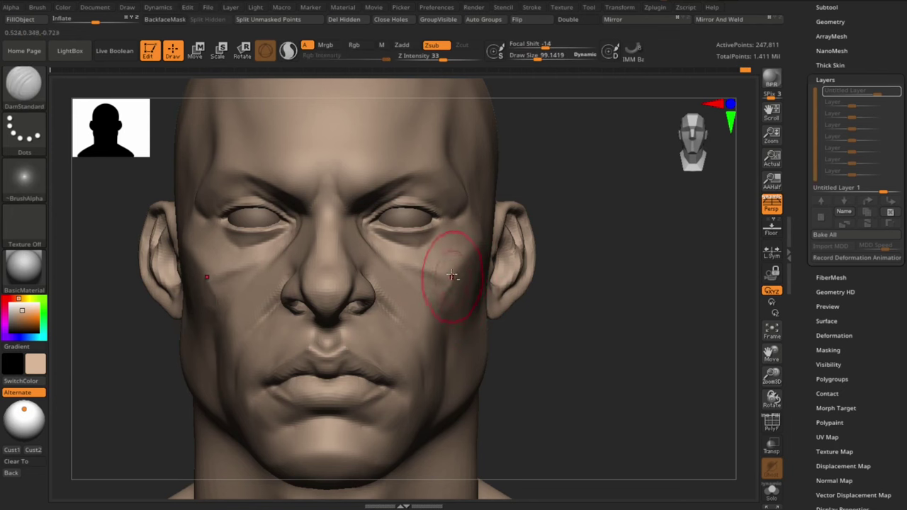
{"action": "right_click_drag", "start_coordinate": [449, 283], "coordinate": [500, 337]}
Polish the flat cheek planes with a resized hPolish brush.
{"action": "key", "text": "b"}
{"action": "key", "text": "h"}
{"action": "key", "text": "p"}
{"action": "right_click_drag", "start_coordinate": [463, 299], "coordinate": [404, 283]}
{"action": "key", "text": "s"}
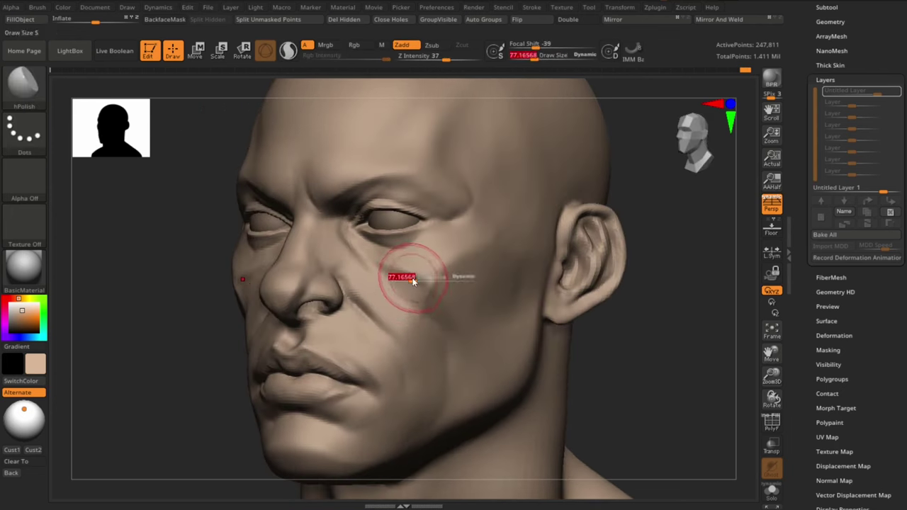
Nudge the cheek surface with Move Topological and soften it with Smooth Stronger.
{"action": "key", "text": "b"}
{"action": "key", "text": "m"}
{"action": "key", "text": "t"}
{"action": "mouse_move", "coordinate": [489, 259]}
{"action": "right_mouse_down"}
{"action": "mouse_move", "coordinate": [637, 348]}
{"action": "mouse_move", "coordinate": [543, 310]}
{"action": "right_mouse_up"}
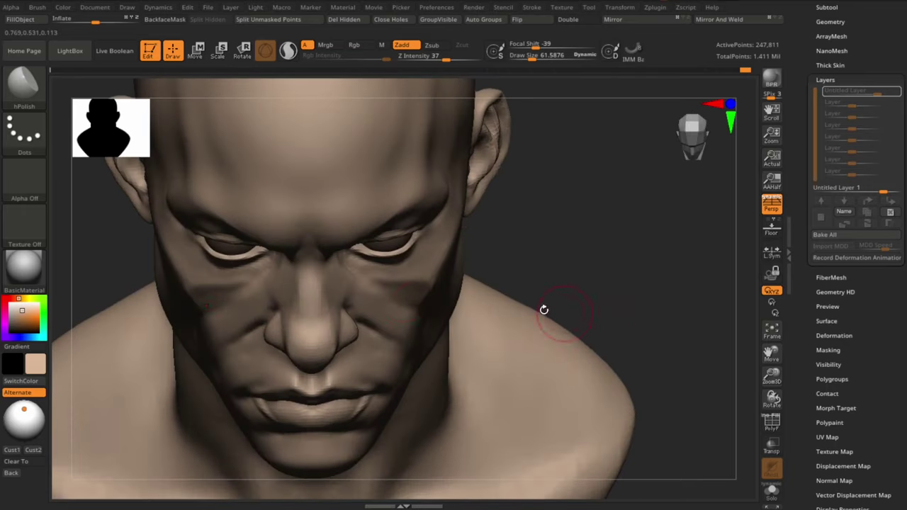
{"action": "mouse_move", "coordinate": [572, 275]}
{"action": "right_mouse_down"}
{"action": "mouse_move", "coordinate": [640, 328]}
{"action": "mouse_move", "coordinate": [633, 365]}
{"action": "mouse_move", "coordinate": [416, 277]}
{"action": "right_mouse_up"}
{"action": "key", "text": "shift"}
{"action": "mouse_move", "coordinate": [521, 215]}
{"action": "right_mouse_down"}
{"action": "mouse_move", "coordinate": [686, 372]}
{"action": "mouse_move", "coordinate": [365, 319]}
{"action": "right_mouse_up"}
Cut deeper nasolabial creases with a resized DamStandard brush from a low three-quarter view.
{"action": "key", "text": "b"}
{"action": "key", "text": "d"}
{"action": "key", "text": "s"}
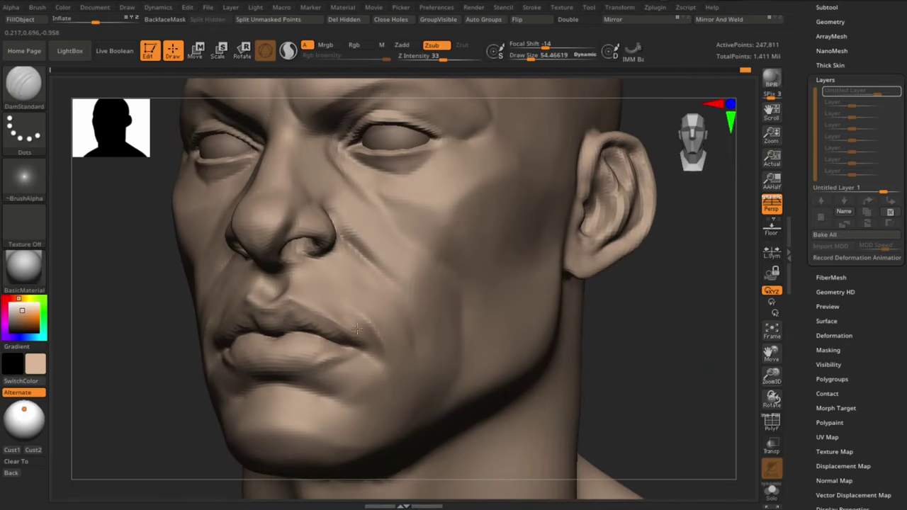
{"action": "key", "text": "s"}
{"action": "left_click_drag", "start_coordinate": [357, 348], "coordinate": [345, 354]}
{"action": "right_click_drag", "start_coordinate": [500, 351], "coordinate": [405, 328]}
{"action": "key", "text": "s"}
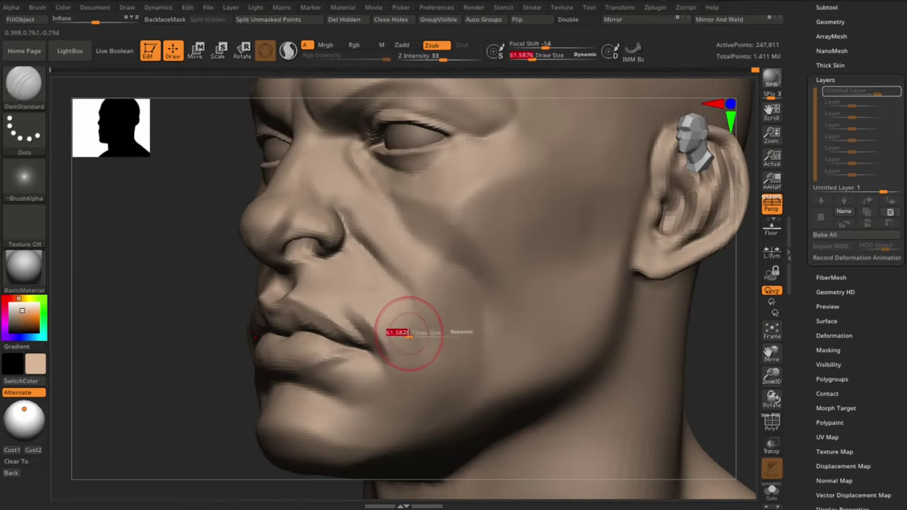
{"action": "left_click_drag", "start_coordinate": [404, 328], "coordinate": [428, 319]}
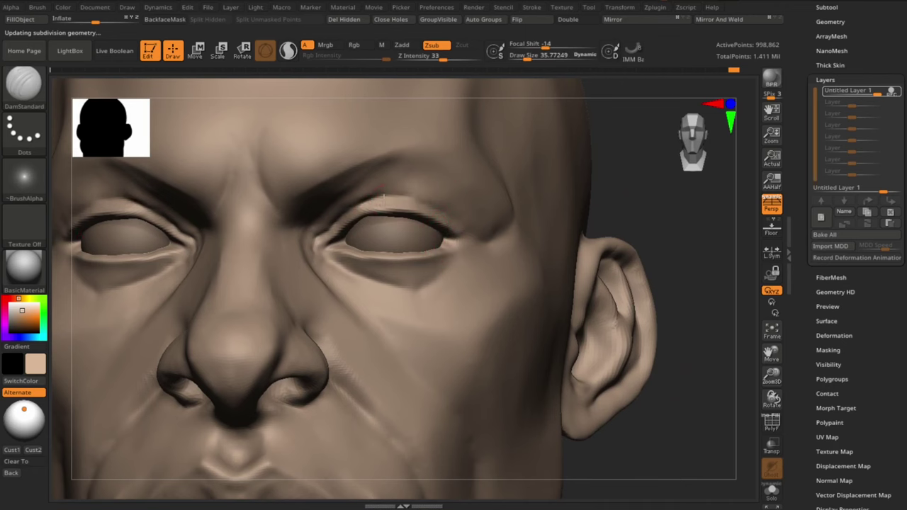
Sculpt puffy under-eye bags and crisper lid edges using Clay, Move and DamStandard brushes.
{"action": "right_click_drag", "start_coordinate": [468, 224], "coordinate": [418, 205]}
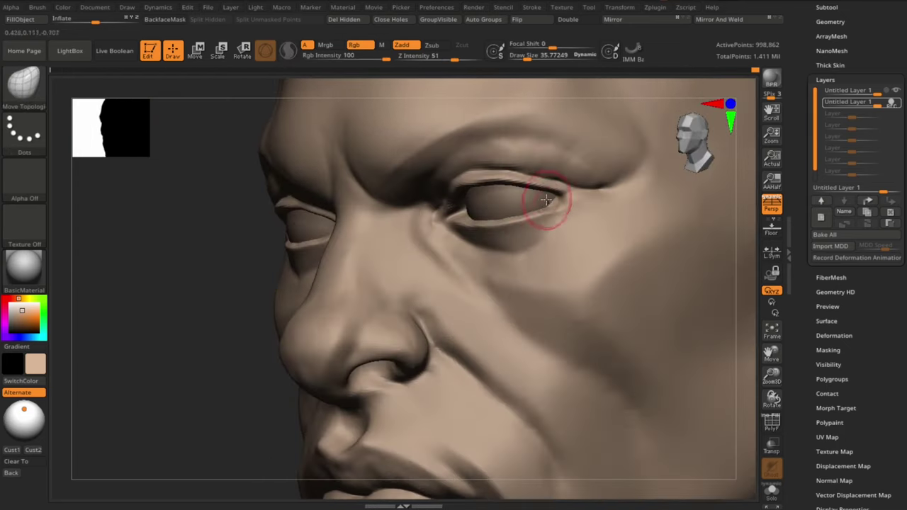
{"action": "key", "text": "s"}
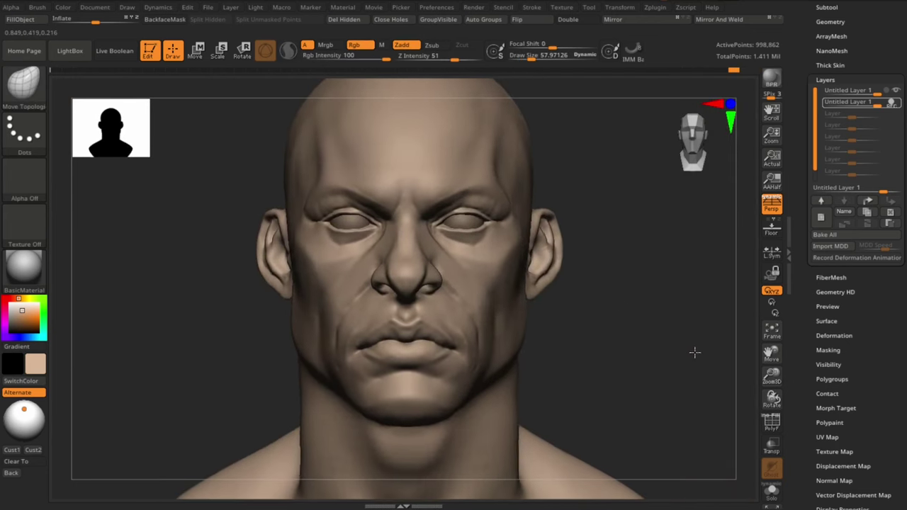
{"action": "left_click_drag", "start_coordinate": [712, 345], "coordinate": [707, 365], "text": "alt"}
{"action": "key", "text": "s"}
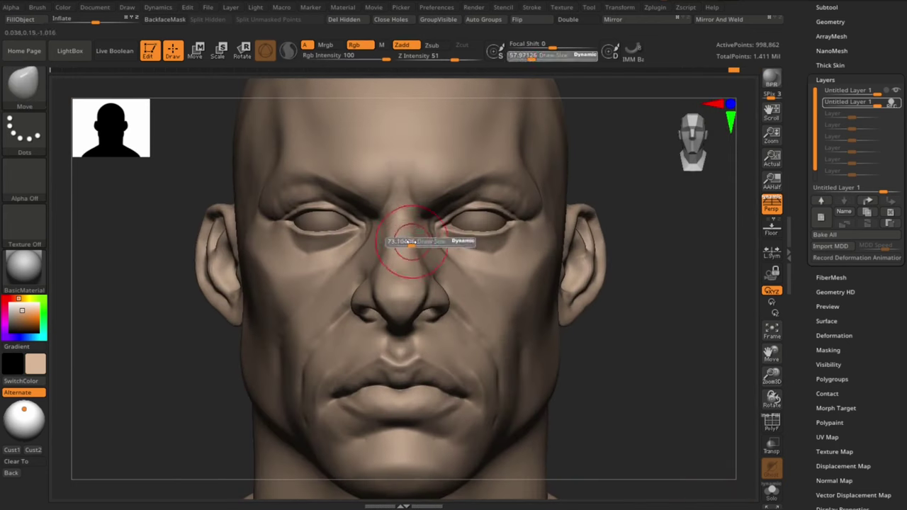
{"action": "key", "text": "b"}
{"action": "key", "text": "d"}
{"action": "key", "text": "s"}
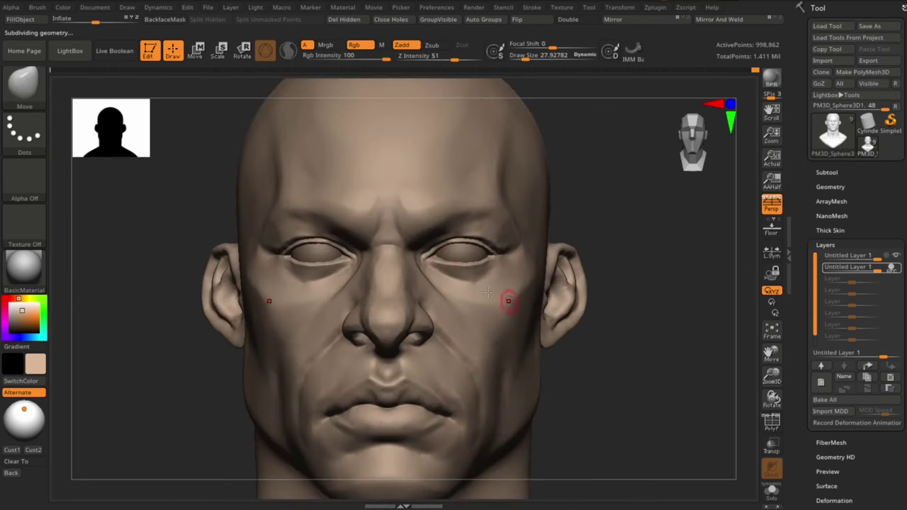
Draw a MaskPerfectCircle mask across both eyeball spheres, invert it and blur its edges.
{"action": "left_click_drag", "start_coordinate": [699, 404], "coordinate": [619, 296], "text": "alt"}
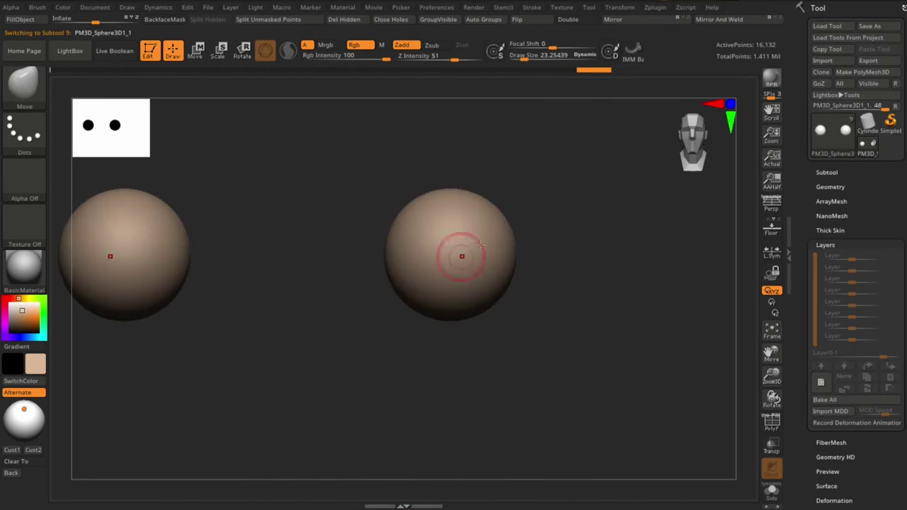
{"action": "key", "text": "b"}
{"action": "left_click", "coordinate": [556, 321]}
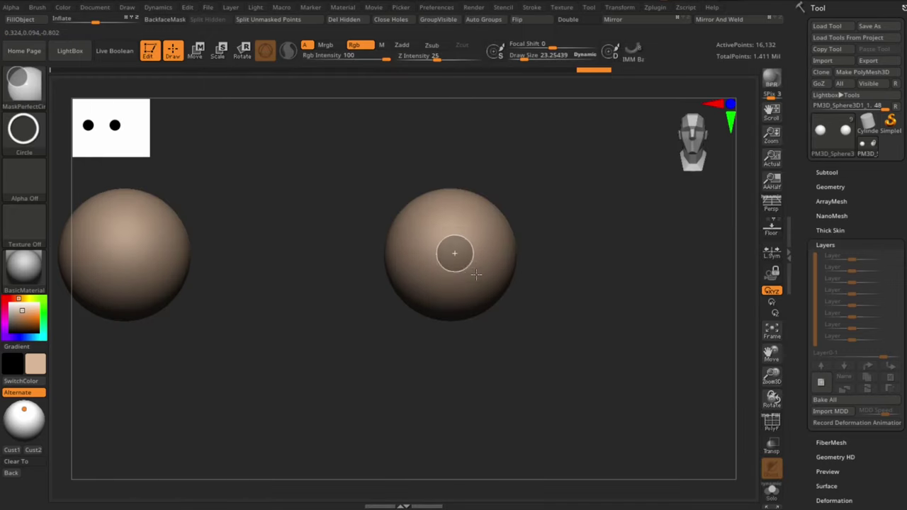
{"action": "mouse_move", "coordinate": [453, 253]}
{"action": "left_mouse_down", "text": "ctrl"}
{"action": "mouse_move", "coordinate": [488, 330]}
{"action": "mouse_move", "coordinate": [267, 200]}
{"action": "mouse_move", "coordinate": [638, 301]}
{"action": "left_mouse_up", "text": "ctrl"}
{"action": "left_click", "coordinate": [492, 324], "text": "ctrl"}
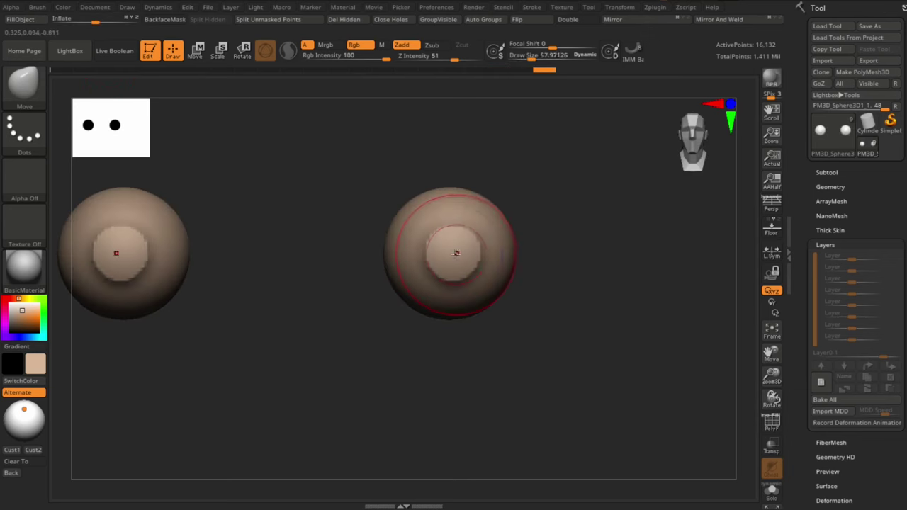
{"action": "left_click", "coordinate": [441, 252], "text": "ctrl"}
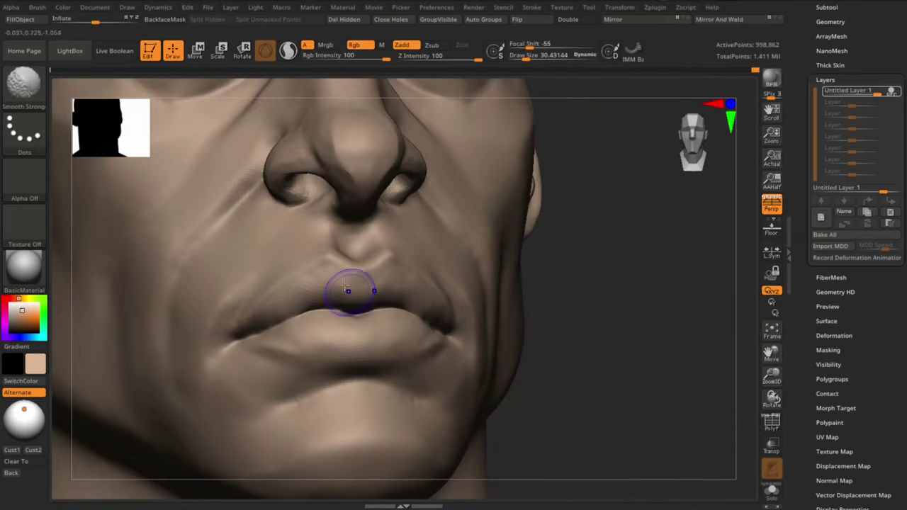
Refine creases around the eyes and nose, then smooth with a smaller Smooth Stronger brush.
{"action": "key", "text": "b"}
{"action": "key", "text": "d"}
{"action": "key", "text": "s"}
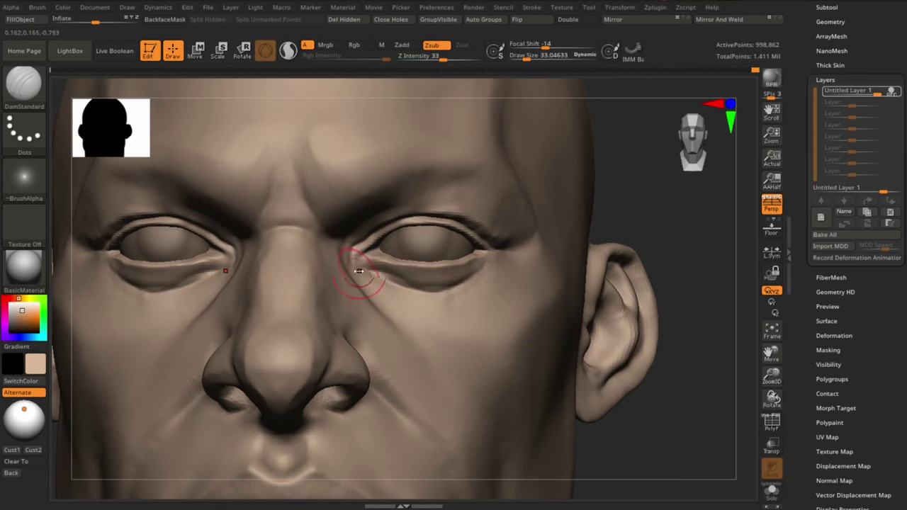
{"action": "right_click_drag", "start_coordinate": [353, 286], "coordinate": [348, 246], "text": "ctrl"}
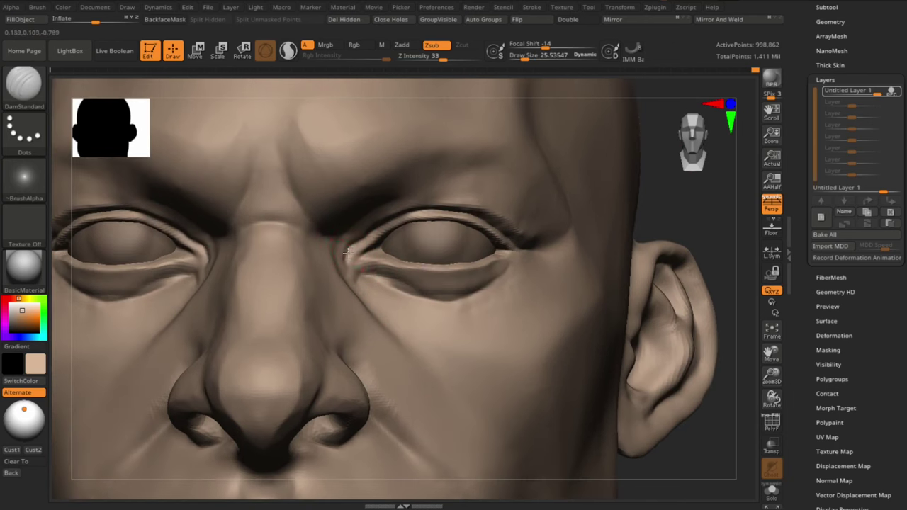
{"action": "key", "text": "shift"}
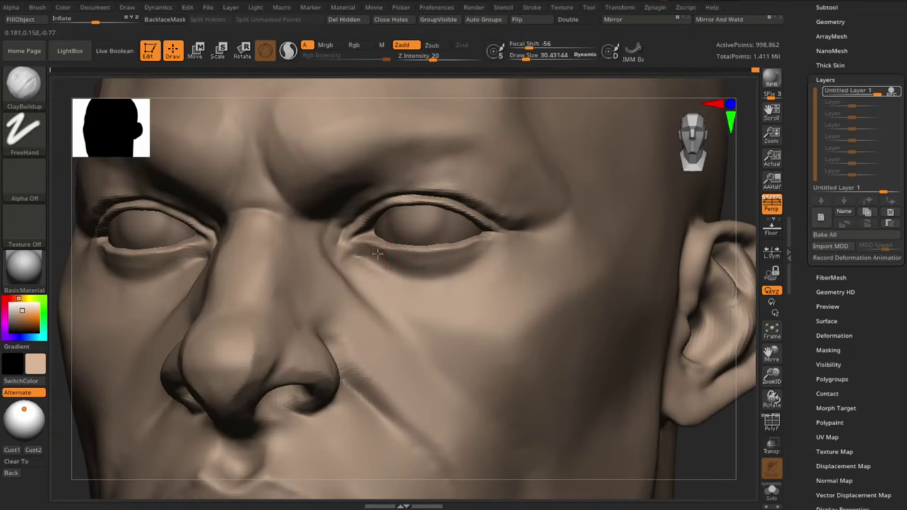
{"action": "key", "text": "s"}
{"action": "left_click_drag", "start_coordinate": [378, 253], "coordinate": [376, 249]}
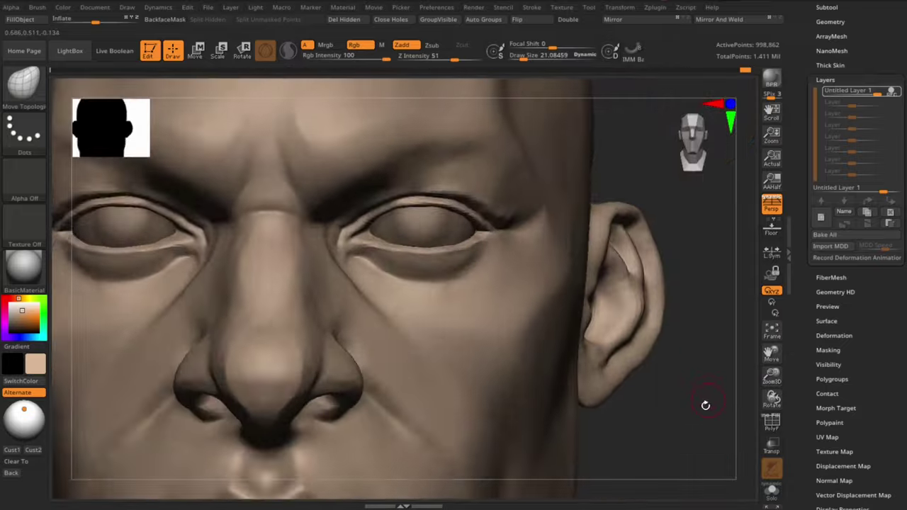
Adjust the eyelid contour, seat the eyeball deeper, bake the layer and set white main colour.
{"action": "left_click_drag", "start_coordinate": [705, 404], "coordinate": [688, 325]}
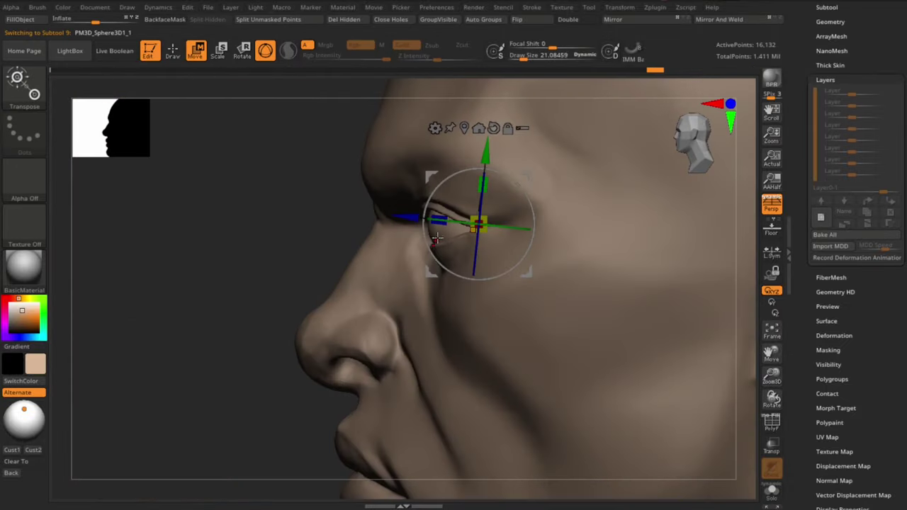
{"action": "left_click_drag", "start_coordinate": [418, 224], "coordinate": [410, 224]}
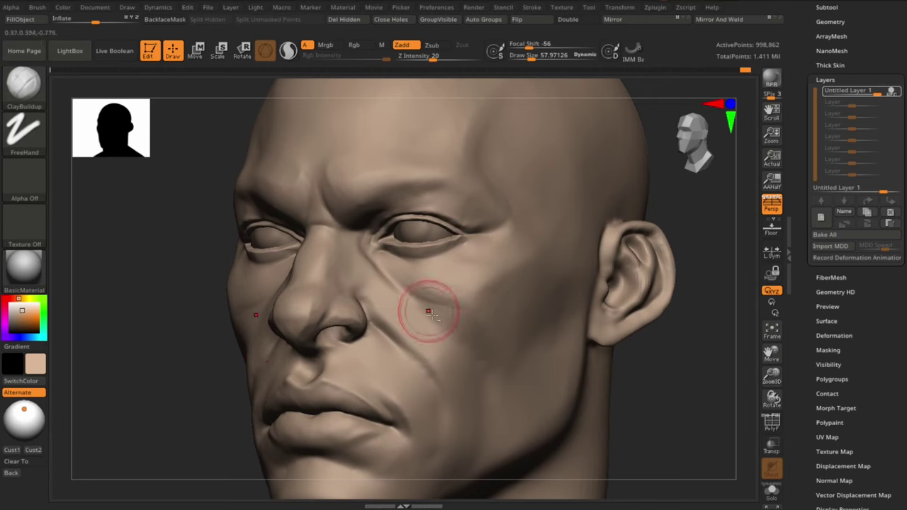
{"action": "mouse_move", "coordinate": [695, 402]}
{"action": "left_mouse_down"}
{"action": "mouse_move", "coordinate": [482, 324]}
{"action": "mouse_move", "coordinate": [434, 288]}
{"action": "left_mouse_up"}
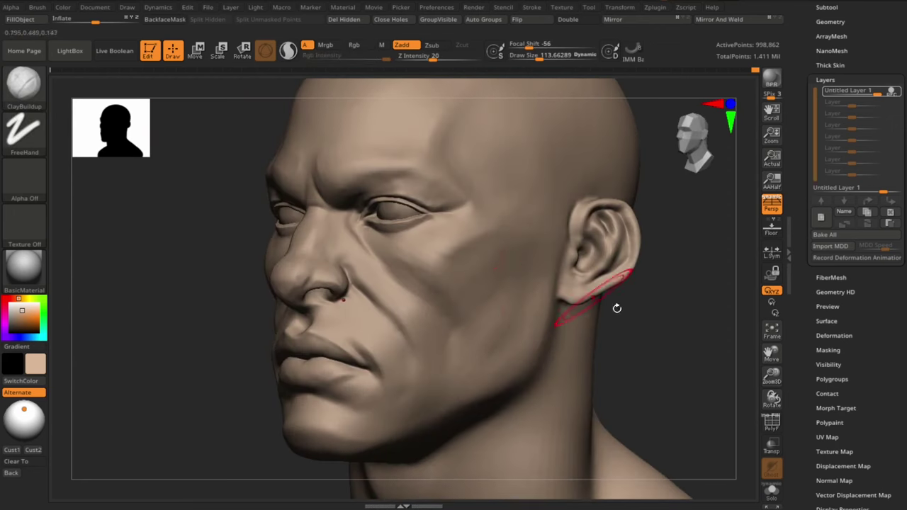
{"action": "right_click_drag", "start_coordinate": [617, 309], "coordinate": [391, 278]}
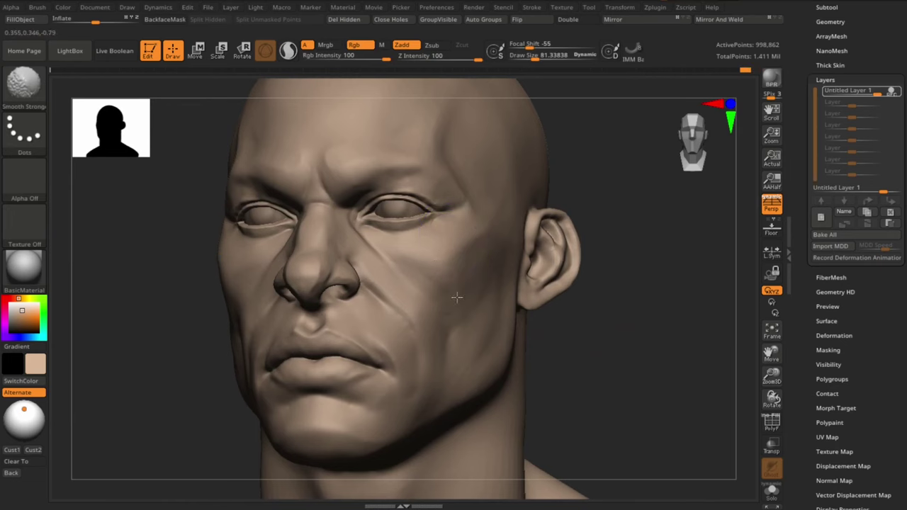
{"action": "right_click_drag", "start_coordinate": [490, 329], "coordinate": [489, 336]}
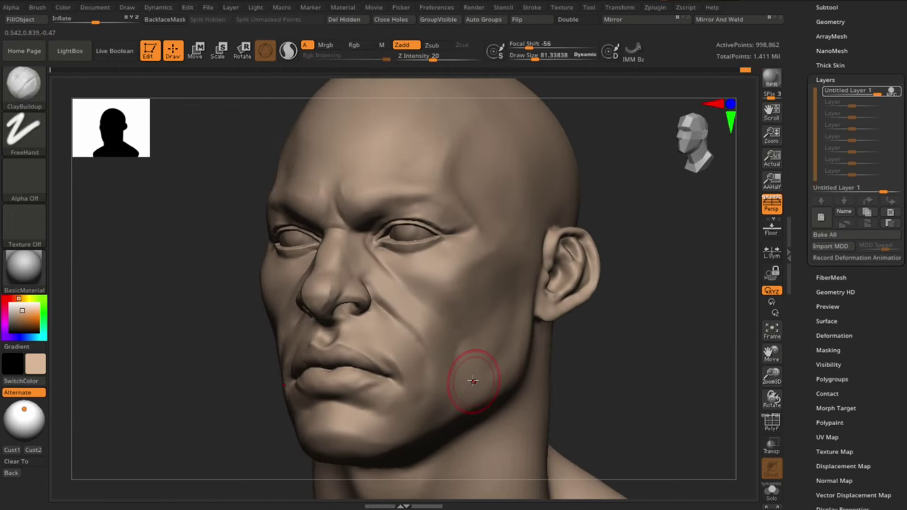
{"action": "mouse_move", "coordinate": [472, 380]}
{"action": "right_mouse_down"}
{"action": "mouse_move", "coordinate": [635, 381]}
{"action": "mouse_move", "coordinate": [633, 359]}
{"action": "mouse_move", "coordinate": [672, 345]}
{"action": "right_mouse_up"}
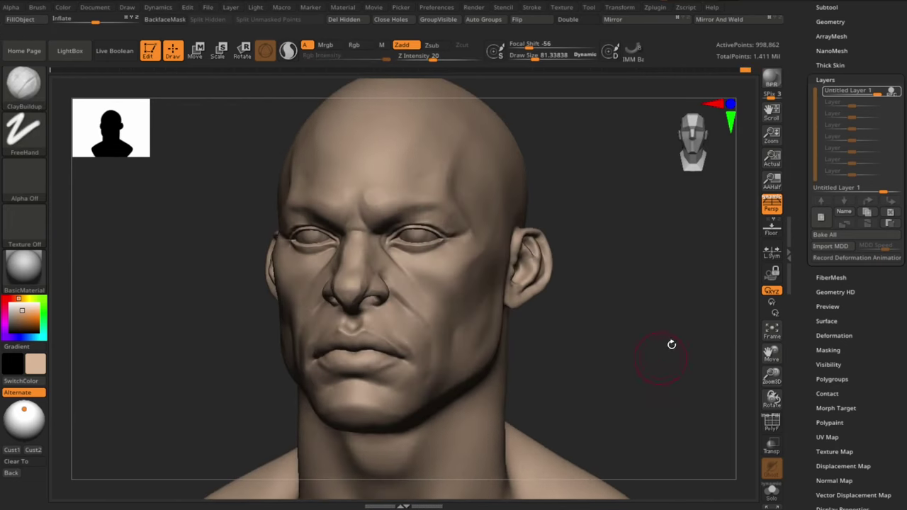
{"action": "left_click", "coordinate": [829, 234]}
{"action": "left_click", "coordinate": [19, 300]}
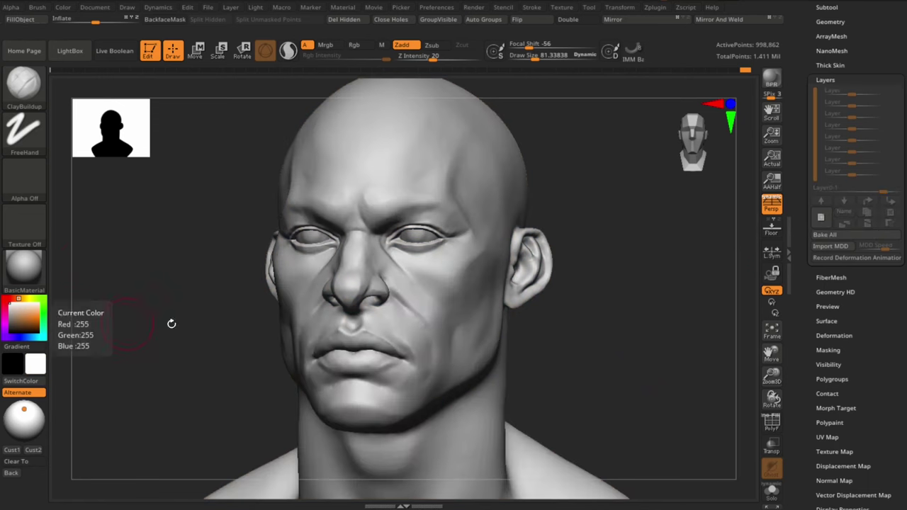
Turn the head to a frontal view and add a new sculpt layer.
{"action": "mouse_move", "coordinate": [170, 324]}
{"action": "right_mouse_down"}
{"action": "mouse_move", "coordinate": [654, 377]}
{"action": "mouse_move", "coordinate": [608, 259]}
{"action": "right_mouse_up"}
{"action": "left_click", "coordinate": [825, 79]}
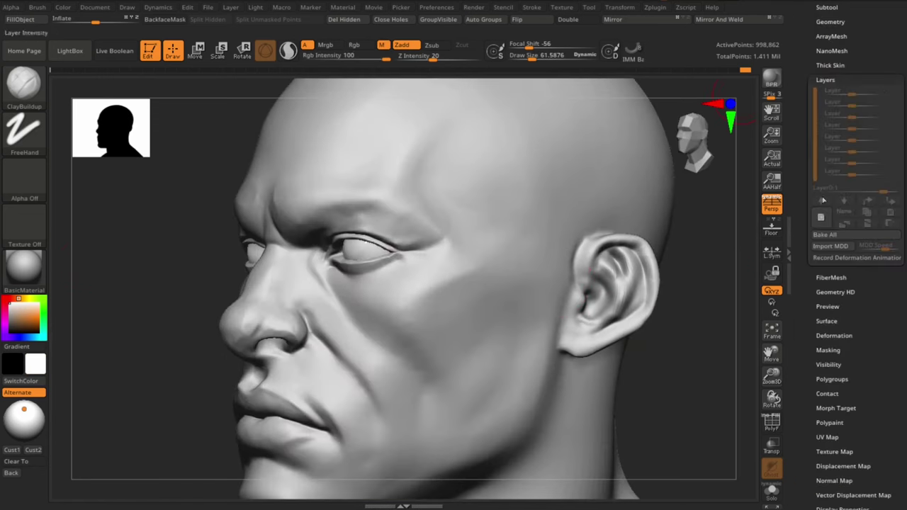
{"action": "left_click", "coordinate": [821, 217]}
Carve a frown crease into the brow with DamStandard, then build up the brow ridge with ClayBuildup at size about 41.
{"action": "key", "text": "b"}
{"action": "key", "text": "d"}
{"action": "key", "text": "s"}
{"action": "mouse_move", "coordinate": [395, 217]}
{"action": "right_mouse_down"}
{"action": "mouse_move", "coordinate": [125, 319]}
{"action": "mouse_move", "coordinate": [314, 178]}
{"action": "right_mouse_up"}
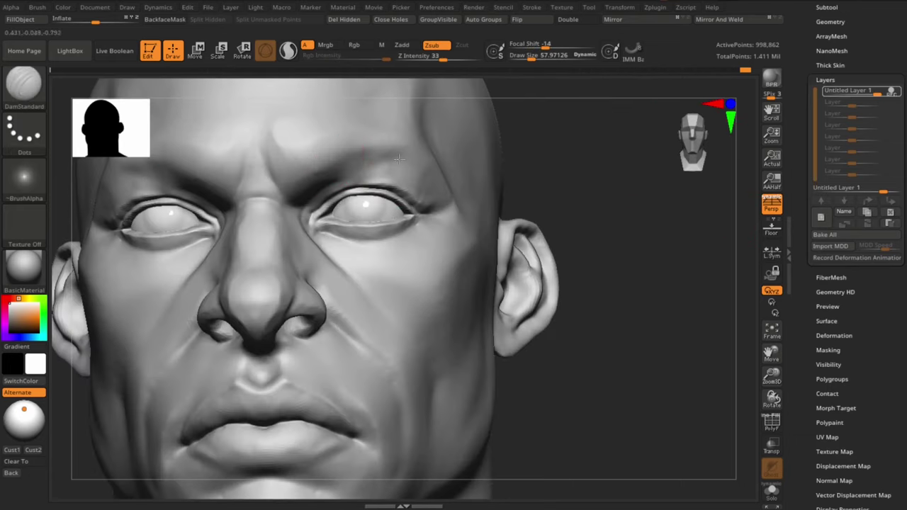
{"action": "key", "text": "b"}
{"action": "key", "text": "c"}
{"action": "key", "text": "b"}
{"action": "right_click_drag", "start_coordinate": [567, 176], "coordinate": [394, 151]}
{"action": "right_click_drag", "start_coordinate": [334, 203], "coordinate": [316, 164]}
{"action": "key", "text": "s"}
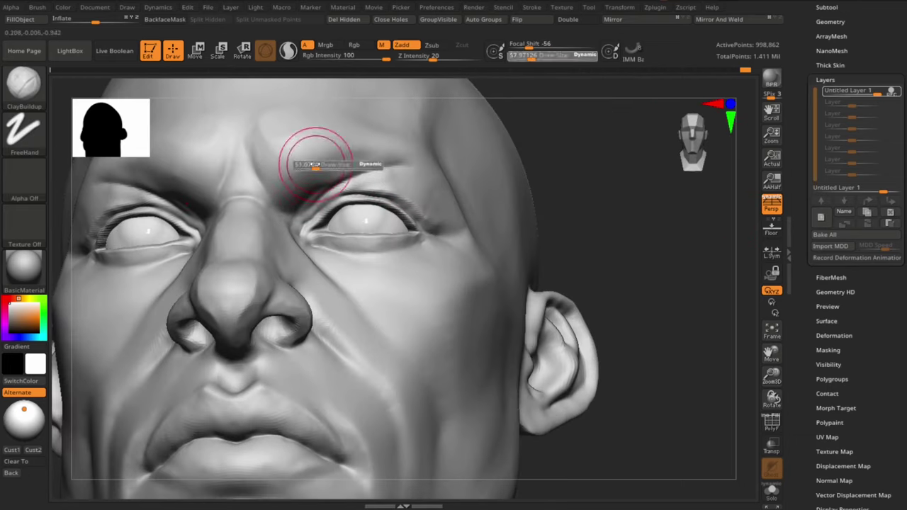
{"action": "left_click_drag", "start_coordinate": [316, 164], "coordinate": [314, 165]}
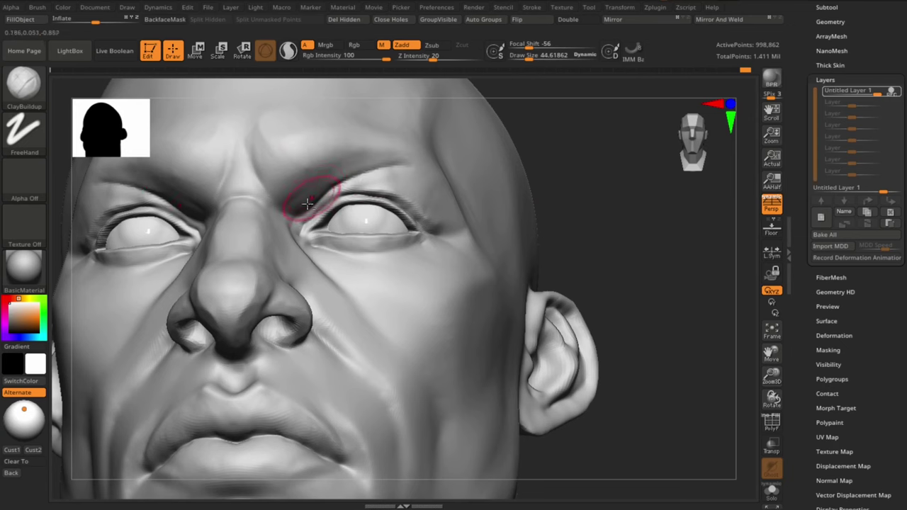
Cut a DamStandard crease along the upper eyelid.
{"action": "mouse_move", "coordinate": [294, 196]}
{"action": "right_mouse_down"}
{"action": "mouse_move", "coordinate": [617, 284]}
{"action": "mouse_move", "coordinate": [345, 345]}
{"action": "mouse_move", "coordinate": [132, 425]}
{"action": "mouse_move", "coordinate": [373, 188]}
{"action": "mouse_move", "coordinate": [340, 196]}
{"action": "mouse_move", "coordinate": [607, 182]}
{"action": "right_mouse_up"}
{"action": "key", "text": "b"}
{"action": "key", "text": "d"}
{"action": "key", "text": "s"}
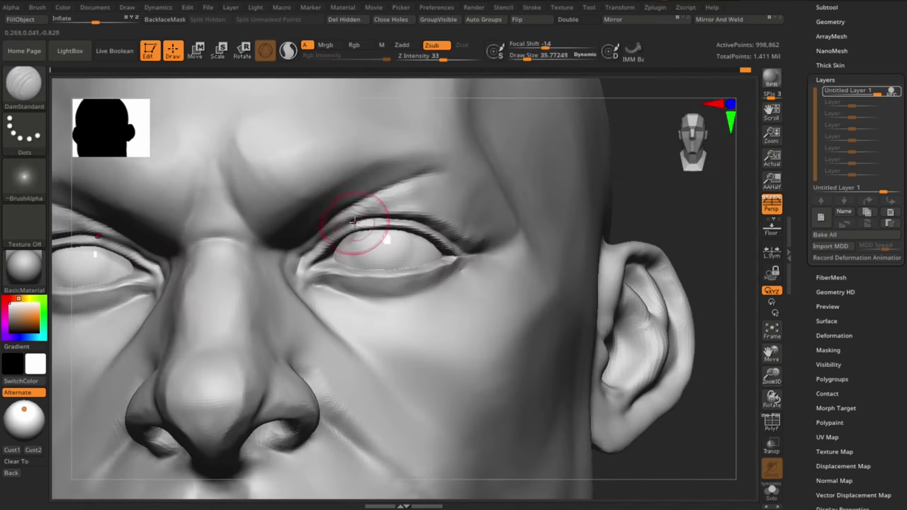
{"action": "right_click_drag", "start_coordinate": [299, 264], "coordinate": [435, 239]}
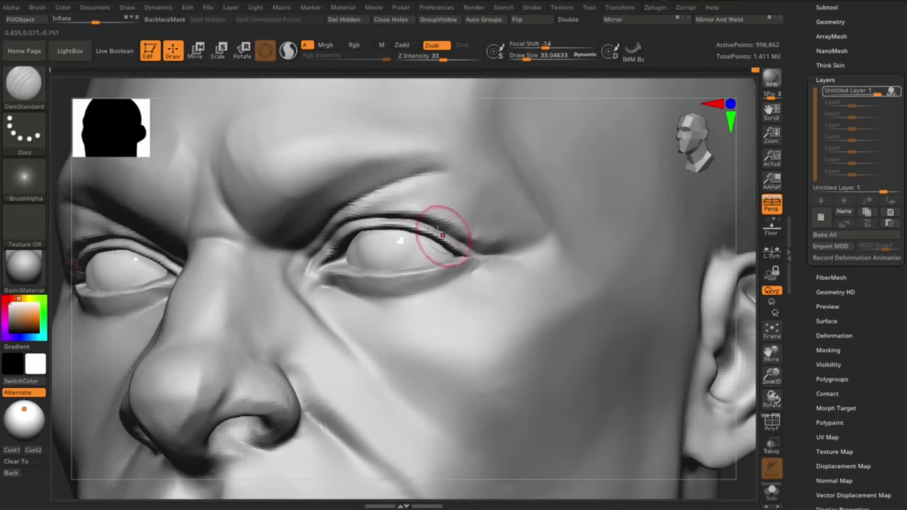
{"action": "key", "text": "b"}
{"action": "key", "text": "c"}
{"action": "key", "text": "b"}
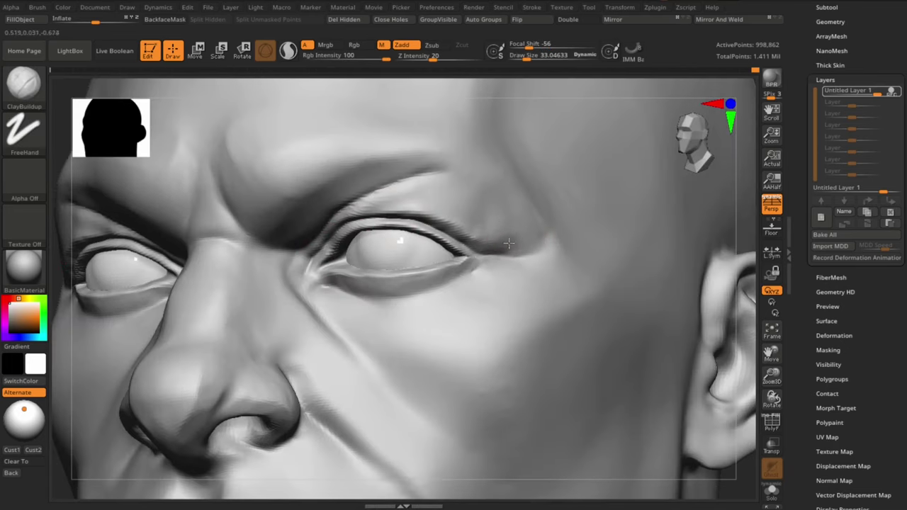
Set up a Move brush at size about 118 and lasso-mask around both eye sockets.
{"action": "mouse_move", "coordinate": [509, 243]}
{"action": "right_mouse_down"}
{"action": "mouse_move", "coordinate": [713, 425]}
{"action": "mouse_move", "coordinate": [667, 348]}
{"action": "right_mouse_up"}
{"action": "key", "text": "b"}
{"action": "key", "text": "m"}
{"action": "key", "text": "v"}
{"action": "key", "text": "s"}
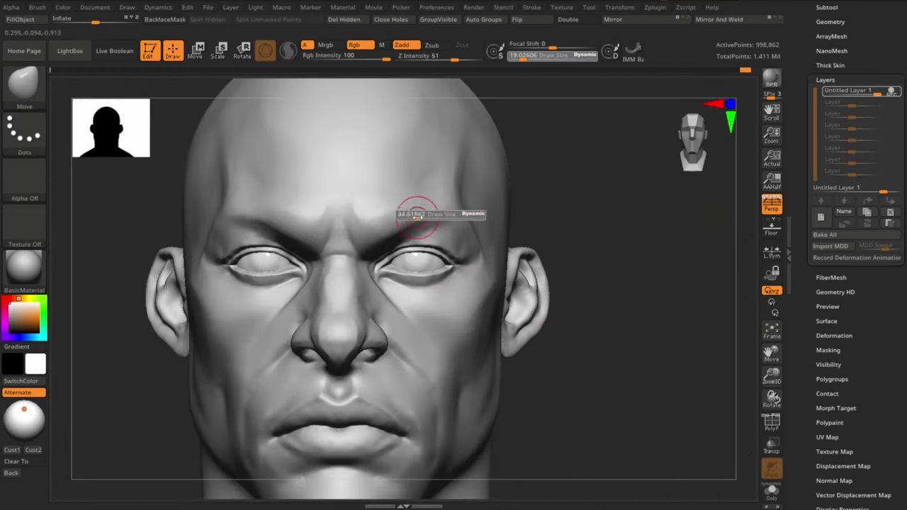
{"action": "left_click_drag", "start_coordinate": [417, 217], "coordinate": [443, 217]}
{"action": "key", "text": "b"}
{"action": "key", "text": "m"}
{"action": "key", "text": "t"}
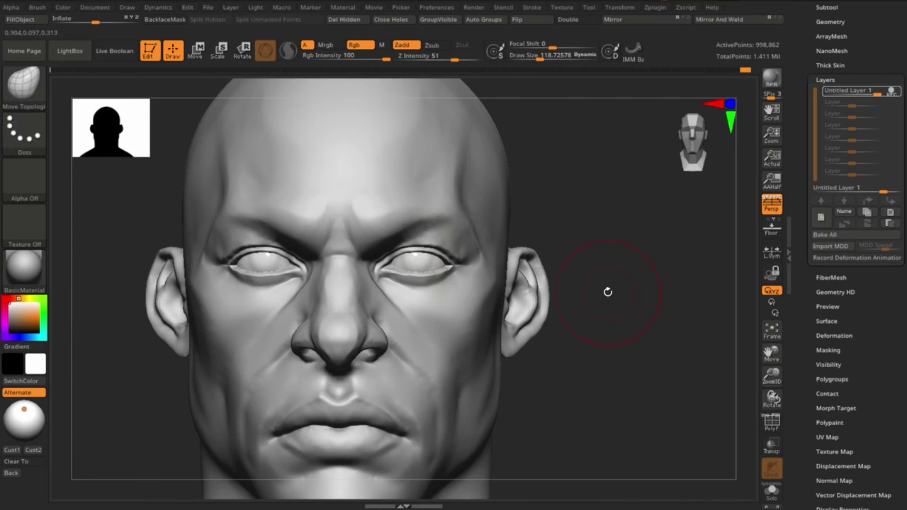
{"action": "key", "text": "ctrl"}
{"action": "left_click_drag", "start_coordinate": [426, 245], "coordinate": [382, 259], "text": "ctrl"}
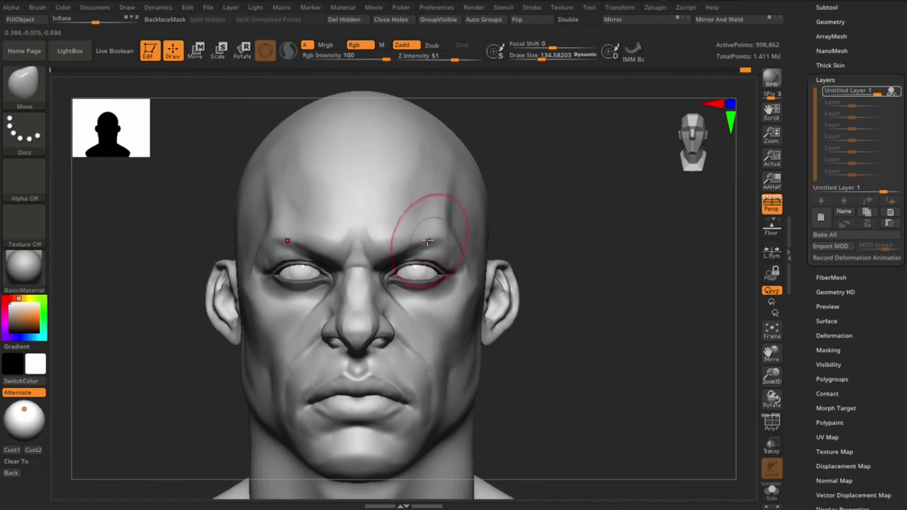
Undo the last brow crease and smooth the cheek surface, finishing on a straight frontal view.
{"action": "left_click_drag", "start_coordinate": [462, 182], "coordinate": [476, 172]}
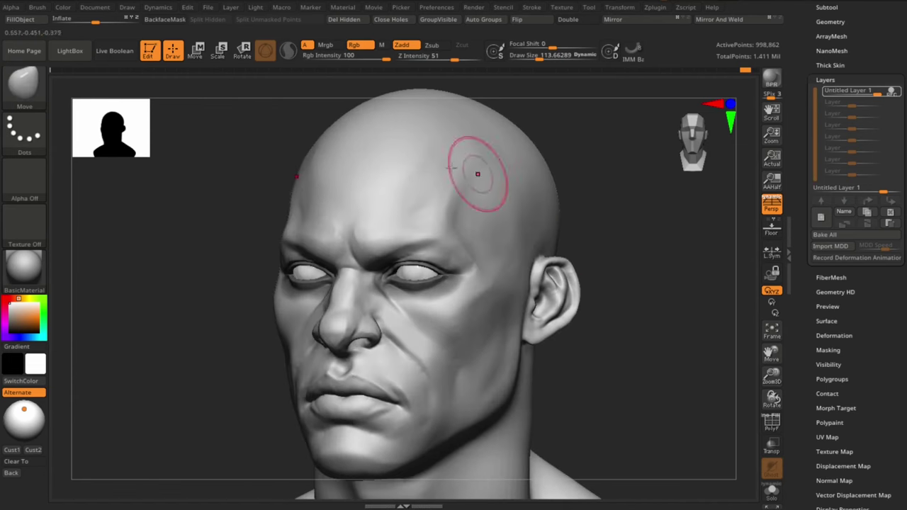
{"action": "key", "text": "s"}
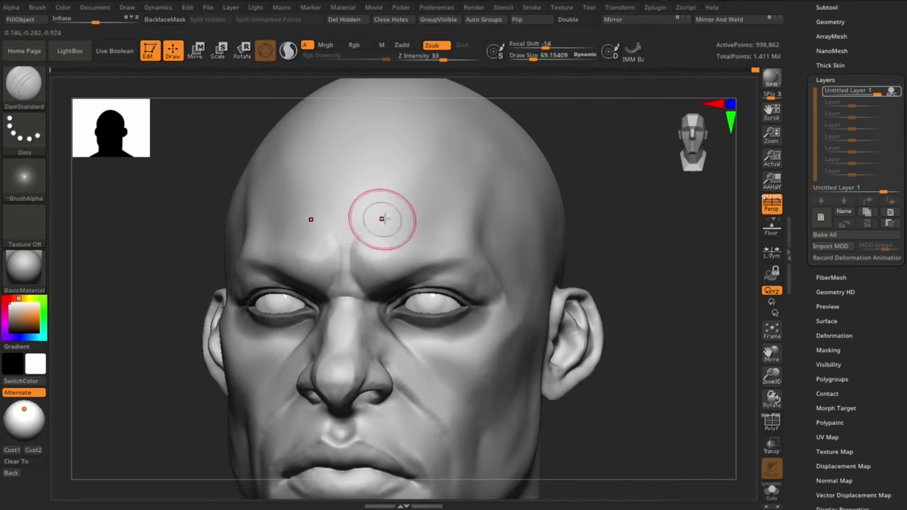
{"action": "key", "text": "ctrl+z"}
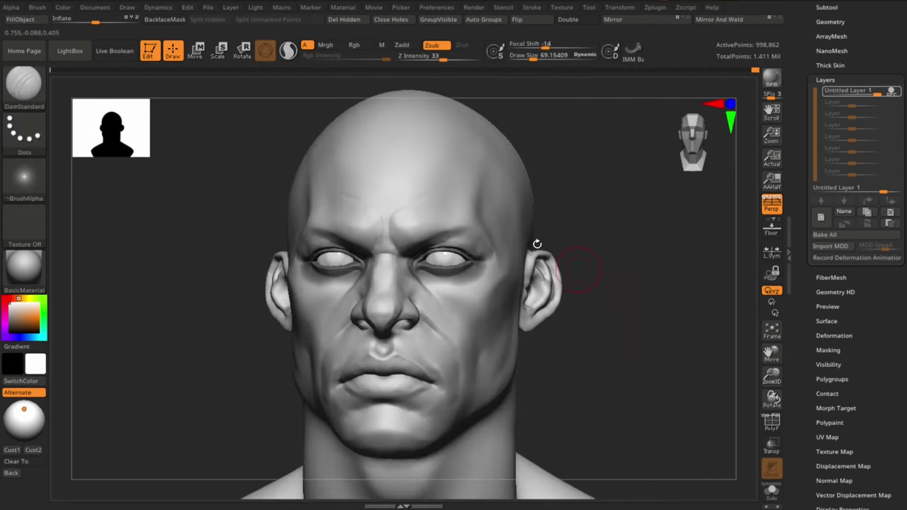
{"action": "left_click_drag", "start_coordinate": [621, 378], "coordinate": [693, 325]}
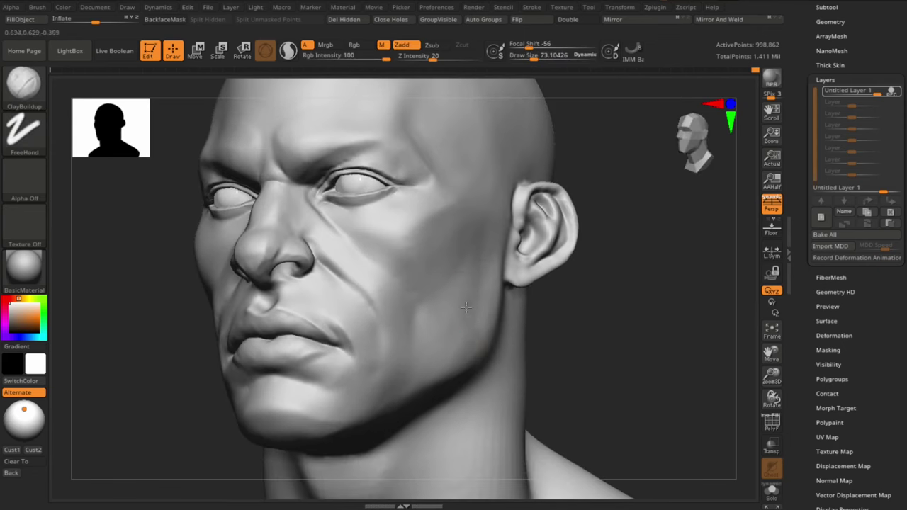
{"action": "key", "text": "shift"}
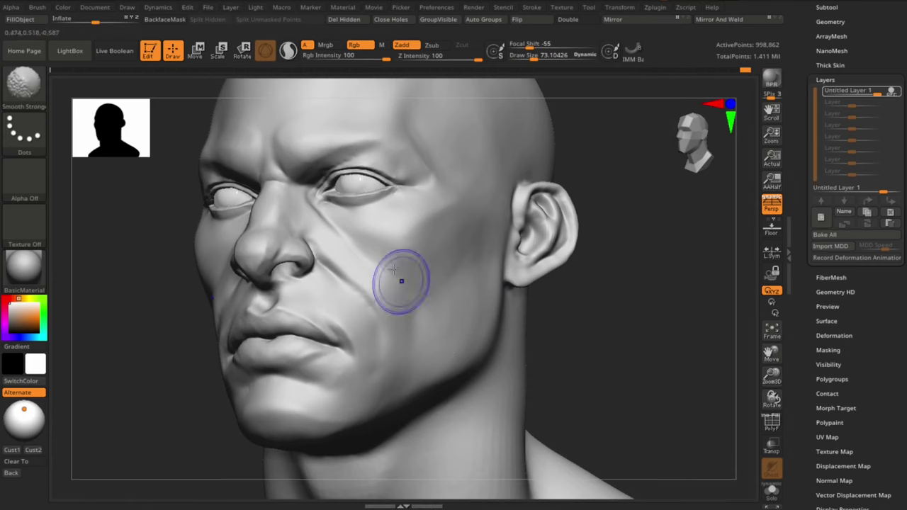
{"action": "left_click_drag", "start_coordinate": [638, 338], "coordinate": [255, 419]}
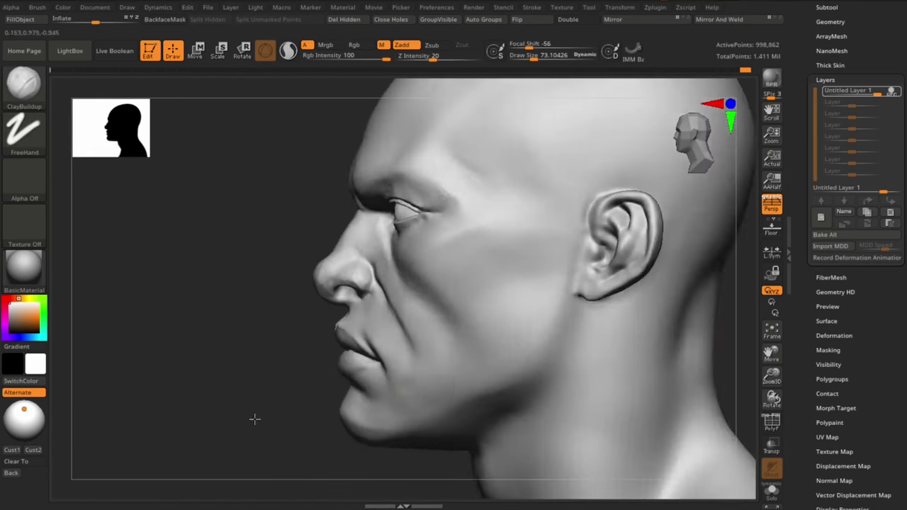
{"action": "left_click_drag", "start_coordinate": [254, 419], "coordinate": [654, 397], "text": "shift"}
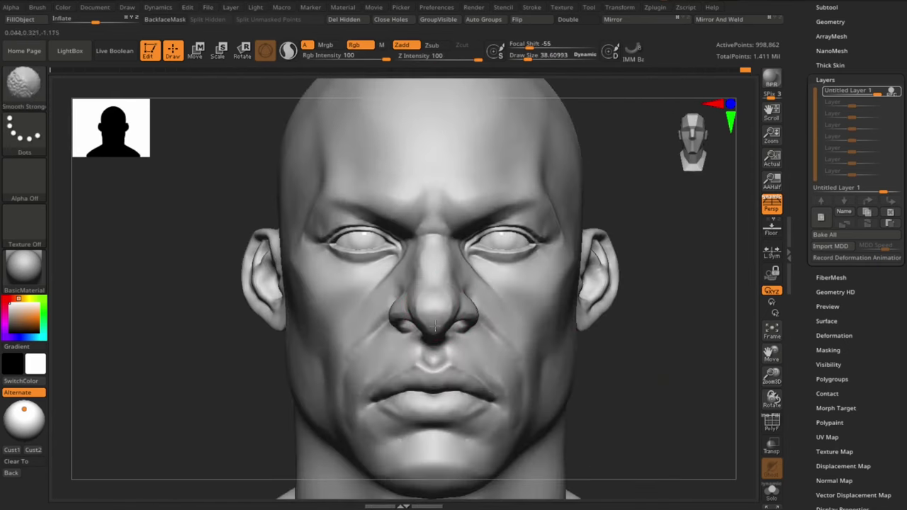
{"action": "left_click_drag", "start_coordinate": [436, 326], "coordinate": [422, 202]}
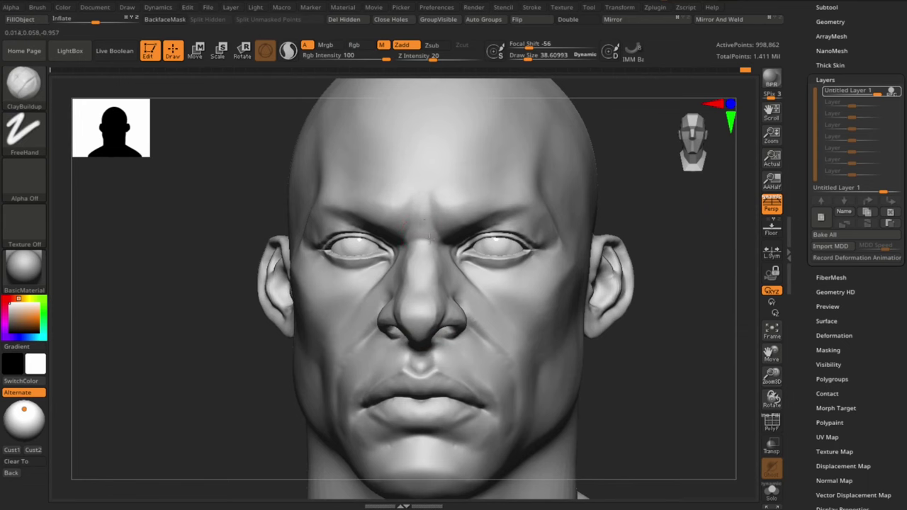
{"action": "left_click_drag", "start_coordinate": [430, 238], "coordinate": [439, 221]}
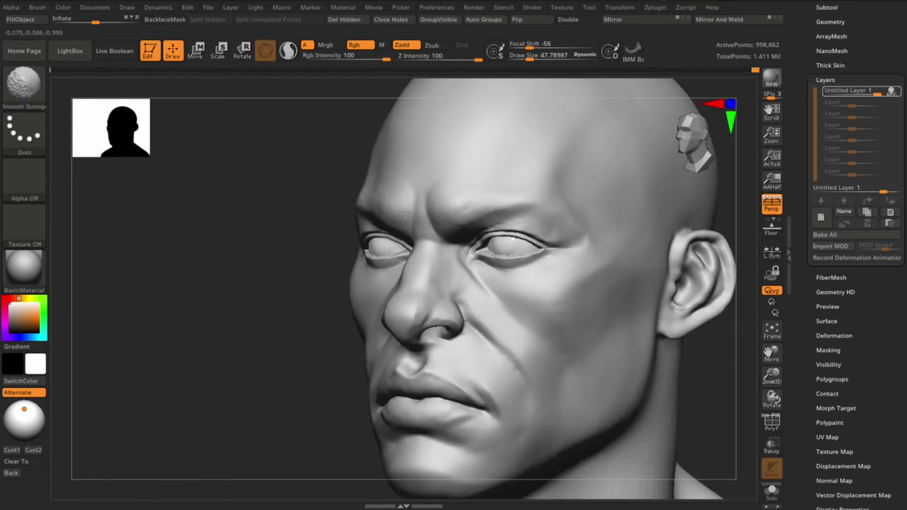
{"action": "left_click_drag", "start_coordinate": [357, 260], "coordinate": [676, 380], "text": "shift"}
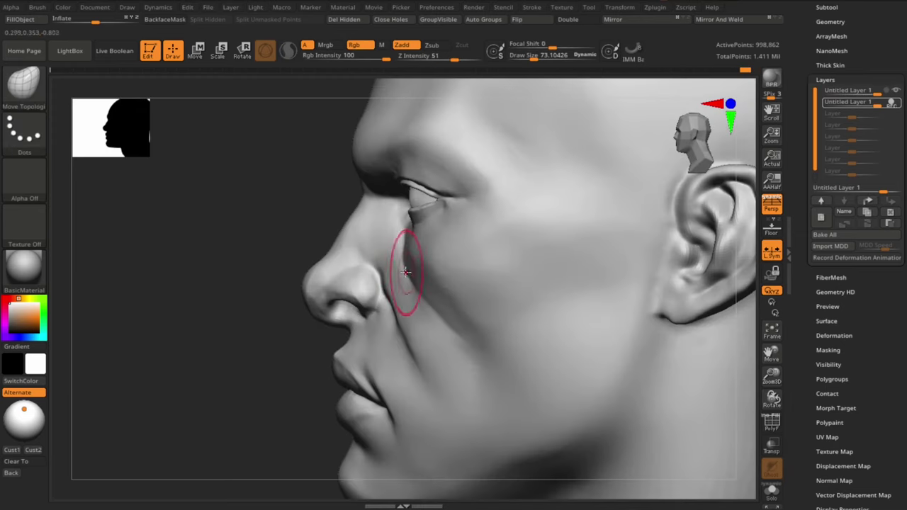
Drop a subdivision level, pick a larger Move brush, and replace the old sculpt layers with a new one.
{"action": "key", "text": "shift+d"}
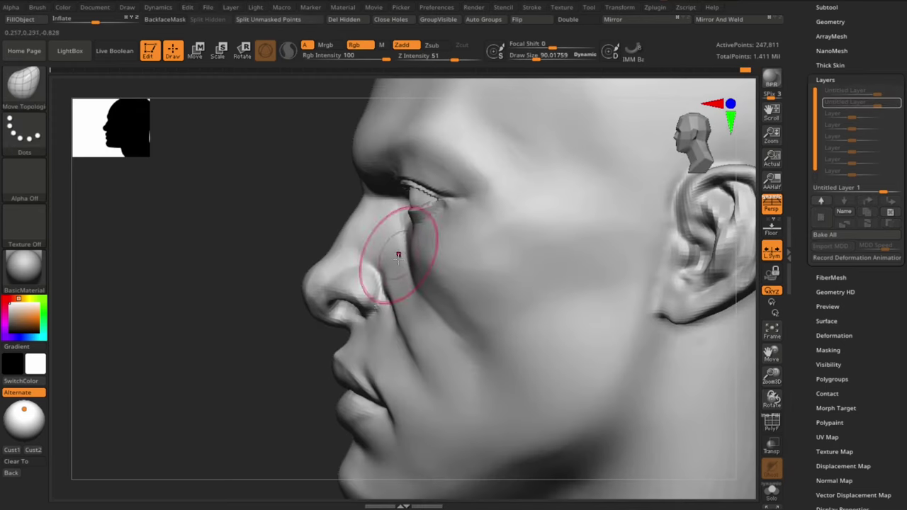
{"action": "mouse_move", "coordinate": [394, 309]}
{"action": "right_mouse_down", "text": "ctrl"}
{"action": "mouse_move", "coordinate": [234, 397]}
{"action": "mouse_move", "coordinate": [350, 351]}
{"action": "right_mouse_up", "text": "ctrl"}
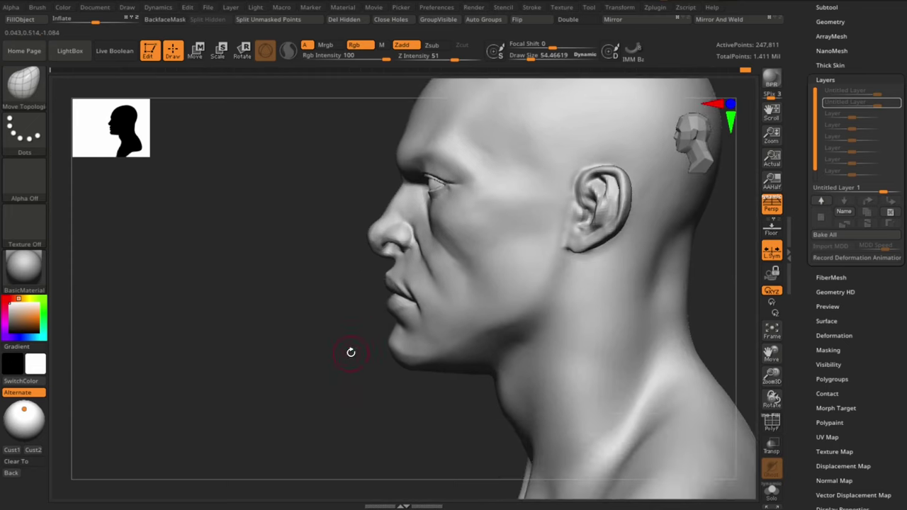
{"action": "key", "text": "bracketright"}
{"action": "key", "text": "bracketright"}
{"action": "key", "text": "bracketright"}
{"action": "key", "text": "bracketright"}
{"action": "key", "text": "bracketright"}
{"action": "key", "text": "bracketright"}
{"action": "key", "text": "b"}
{"action": "key", "text": "m"}
{"action": "key", "text": "v"}
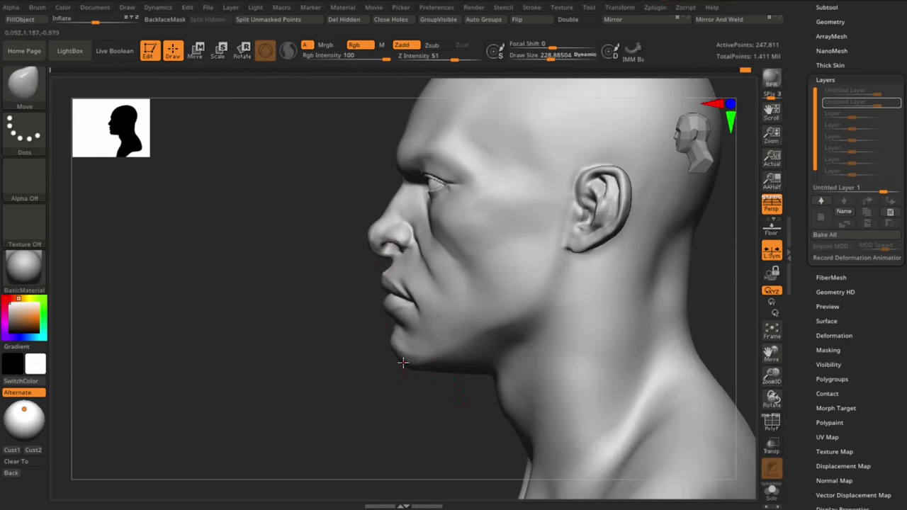
{"action": "mouse_move", "coordinate": [408, 300]}
{"action": "right_mouse_down"}
{"action": "mouse_move", "coordinate": [352, 397]}
{"action": "mouse_move", "coordinate": [565, 320]}
{"action": "mouse_move", "coordinate": [586, 352]}
{"action": "right_mouse_up"}
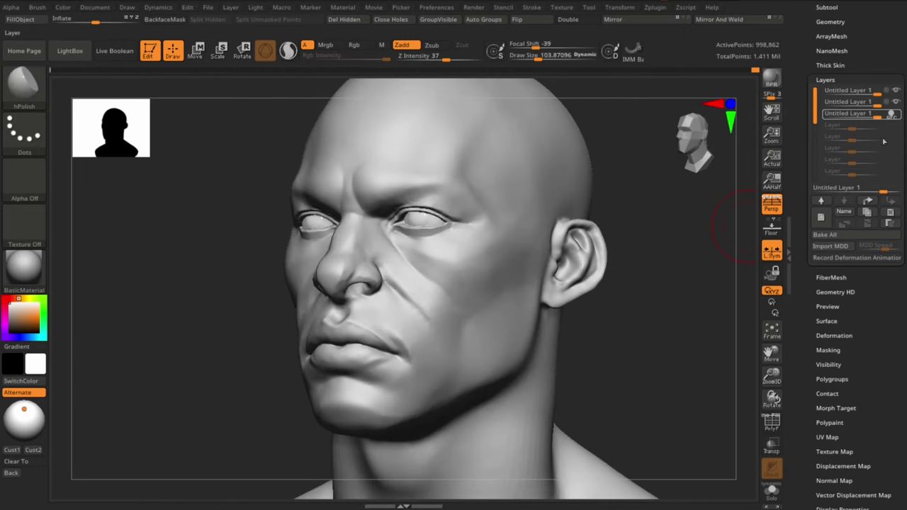
{"action": "left_click", "coordinate": [822, 218]}
{"action": "left_click", "coordinate": [822, 218]}
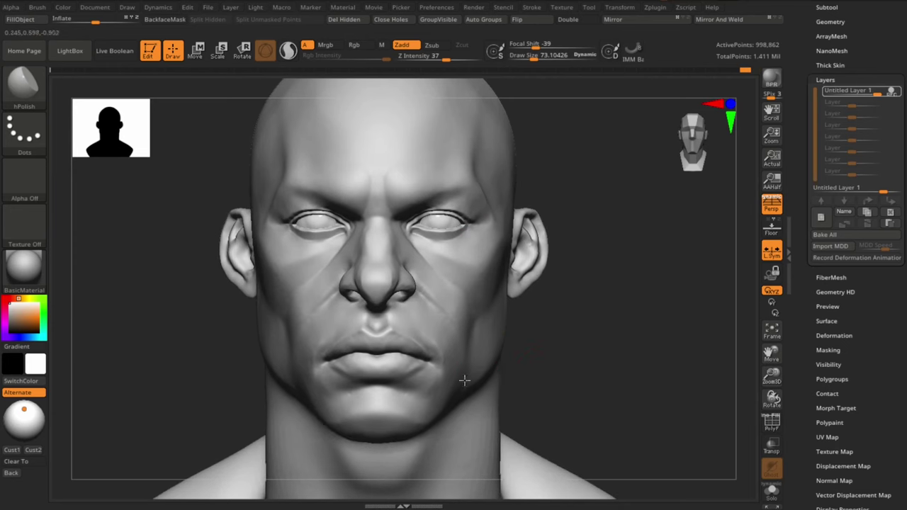
Pull the inner eye corners up and outward, then subdivide the mesh to 2.021 million points.
{"action": "right_click_drag", "start_coordinate": [464, 381], "coordinate": [430, 365]}
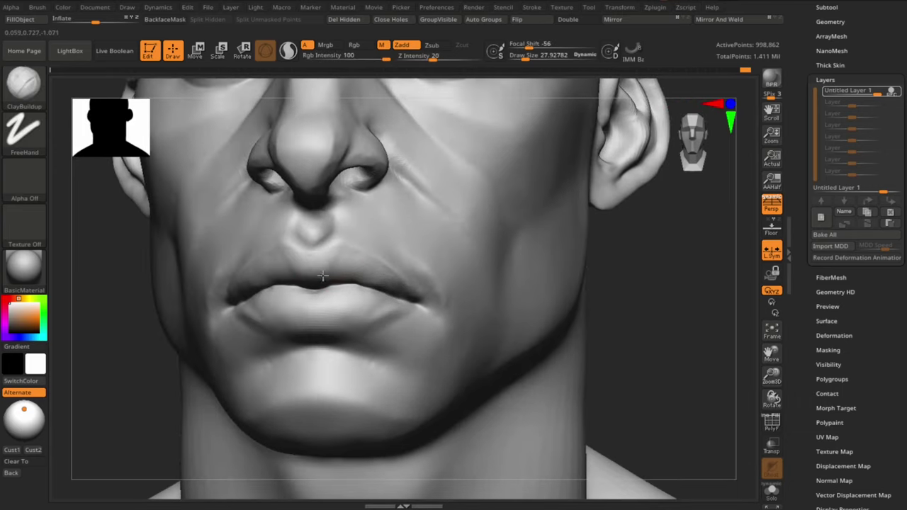
{"action": "right_click_drag", "start_coordinate": [323, 276], "coordinate": [372, 232]}
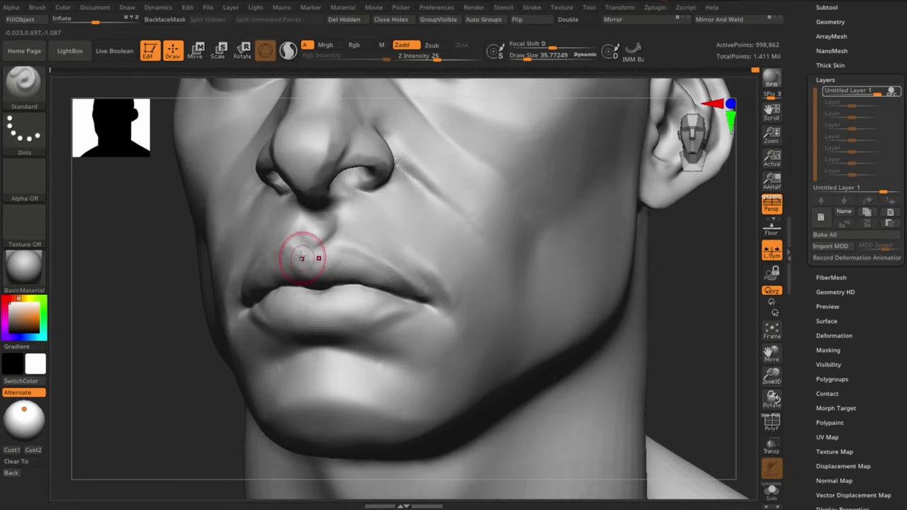
{"action": "mouse_move", "coordinate": [301, 258]}
{"action": "right_mouse_down"}
{"action": "mouse_move", "coordinate": [226, 318]}
{"action": "mouse_move", "coordinate": [303, 311]}
{"action": "right_mouse_up"}
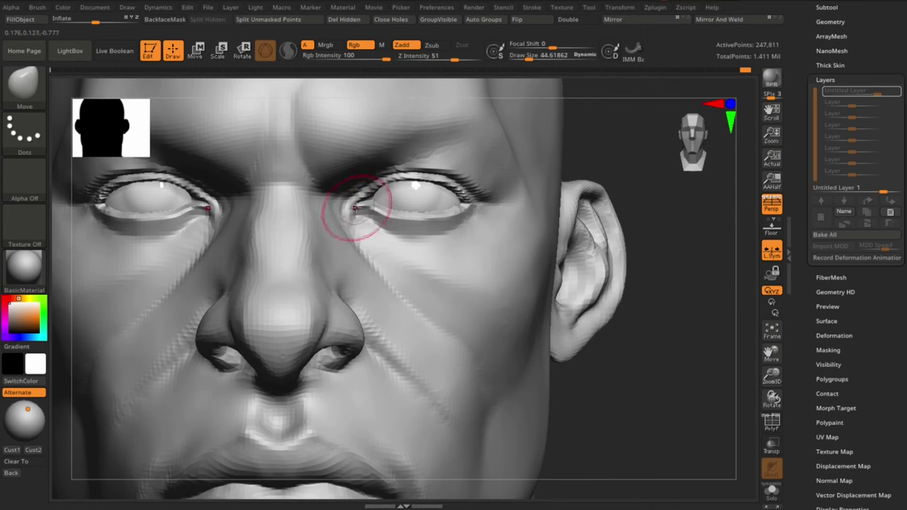
{"action": "left_click_drag", "start_coordinate": [354, 207], "coordinate": [369, 198]}
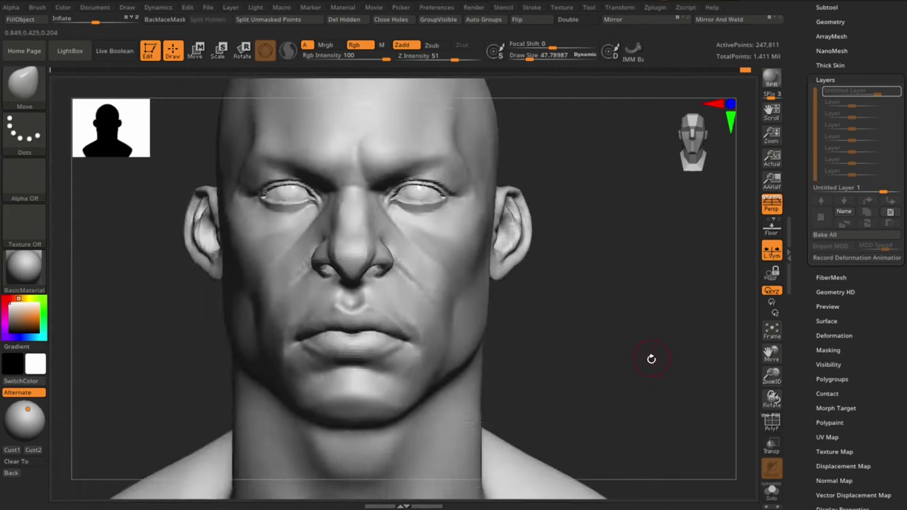
{"action": "key", "text": "ctrl+d"}
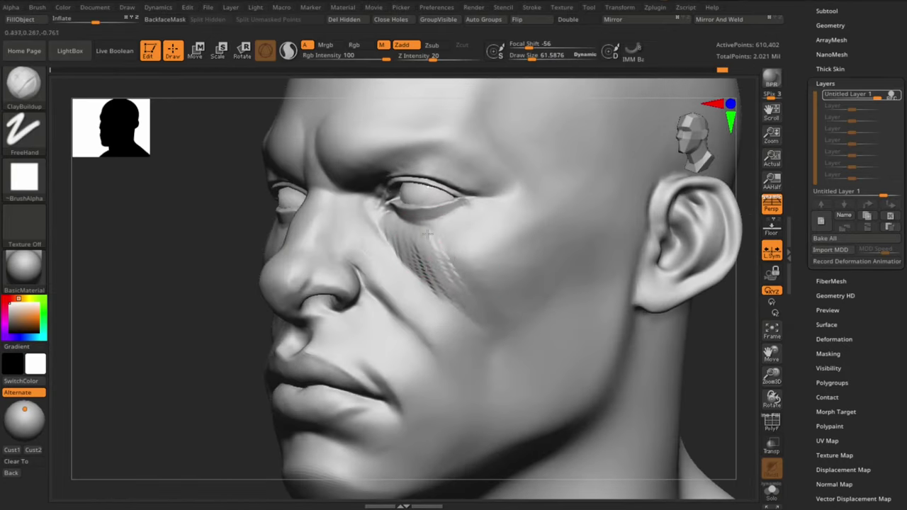
Sculpt ClayBuildup wrinkle strokes on the cheek below the eye, along the jaw and beside the mouth.
{"action": "left_click_drag", "start_coordinate": [426, 233], "coordinate": [461, 263]}
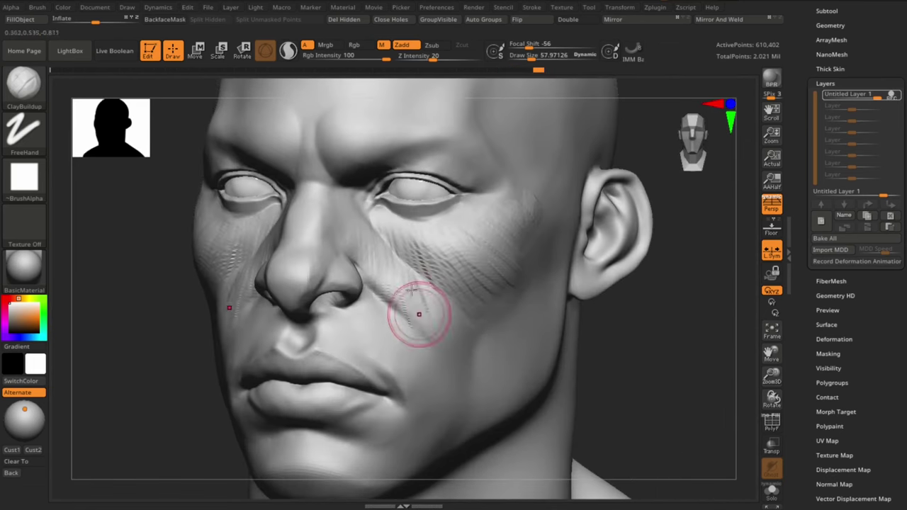
{"action": "right_click_drag", "start_coordinate": [419, 314], "coordinate": [436, 342]}
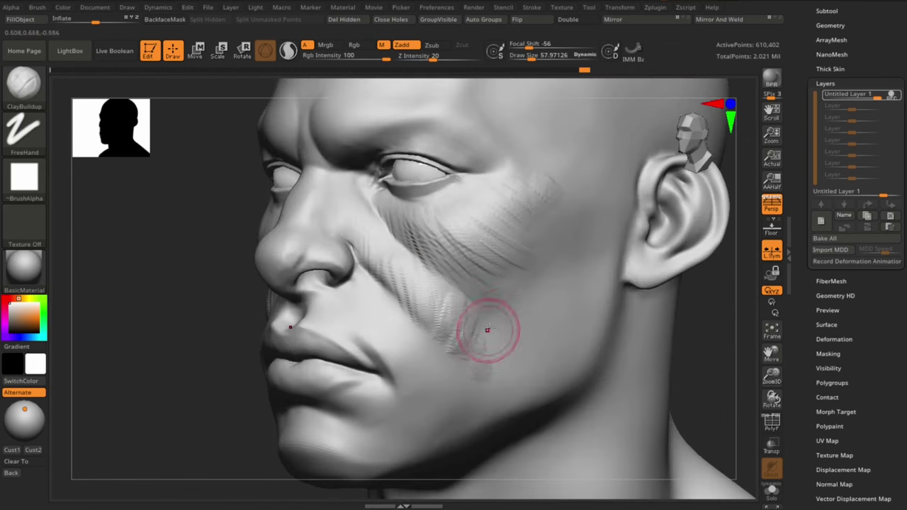
{"action": "mouse_move", "coordinate": [490, 324]}
{"action": "left_mouse_down"}
{"action": "mouse_move", "coordinate": [506, 405]}
{"action": "mouse_move", "coordinate": [578, 319]}
{"action": "left_mouse_up"}
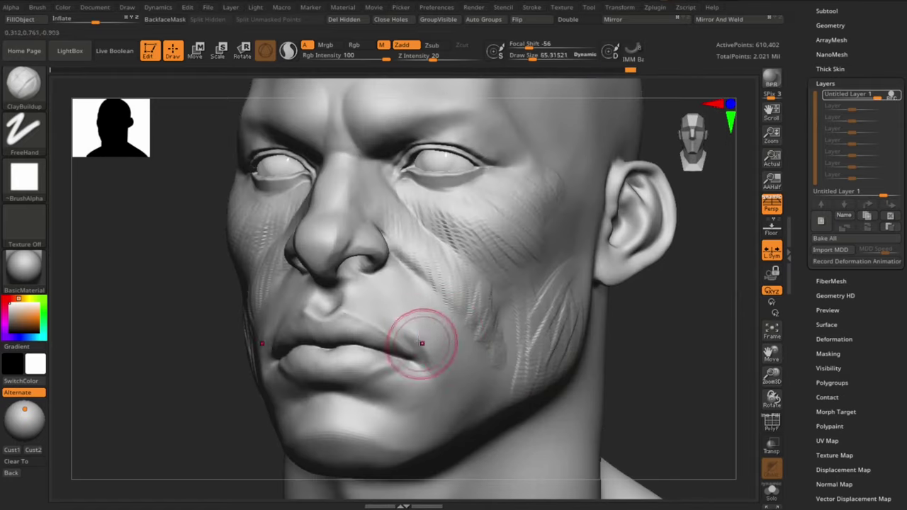
{"action": "left_click_drag", "start_coordinate": [411, 386], "coordinate": [466, 357]}
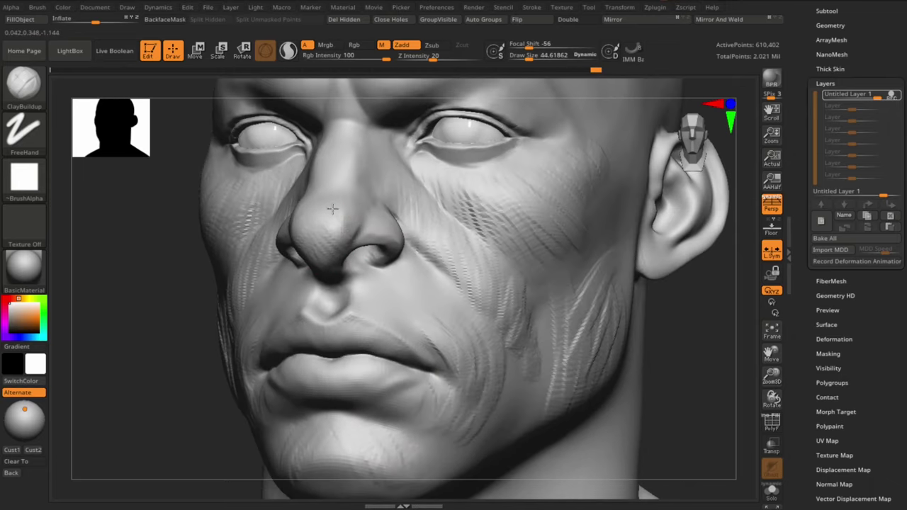
Try the Standard and Move Topological brushes while reframing on a close-up of the face.
{"action": "key", "text": "b"}
{"action": "key", "text": "s"}
{"action": "key", "text": "t"}
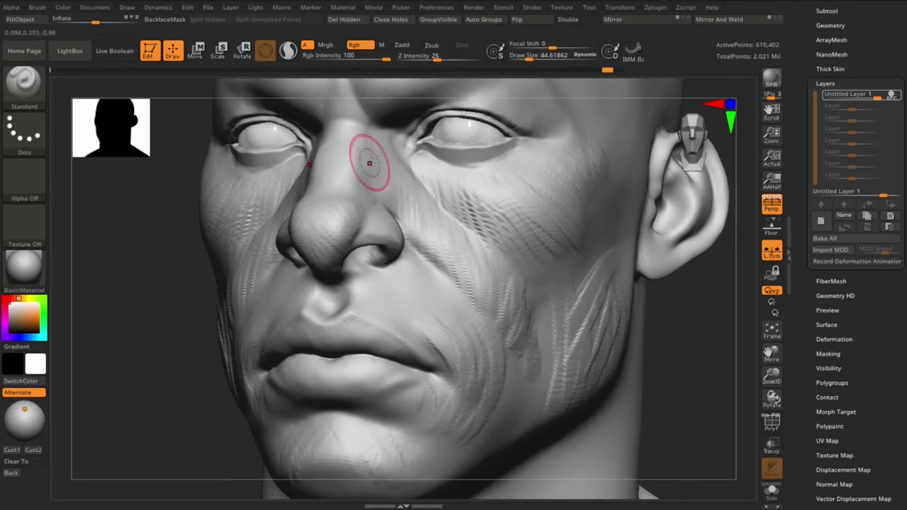
{"action": "key", "text": "b"}
{"action": "key", "text": "c"}
{"action": "key", "text": "b"}
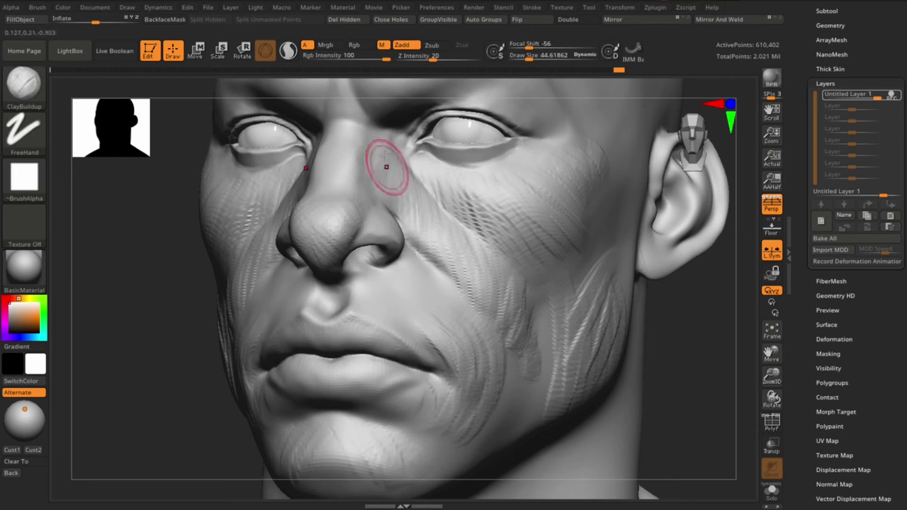
{"action": "mouse_move", "coordinate": [399, 144]}
{"action": "left_mouse_down"}
{"action": "mouse_move", "coordinate": [674, 376]}
{"action": "mouse_move", "coordinate": [640, 342]}
{"action": "mouse_move", "coordinate": [411, 304]}
{"action": "left_mouse_up"}
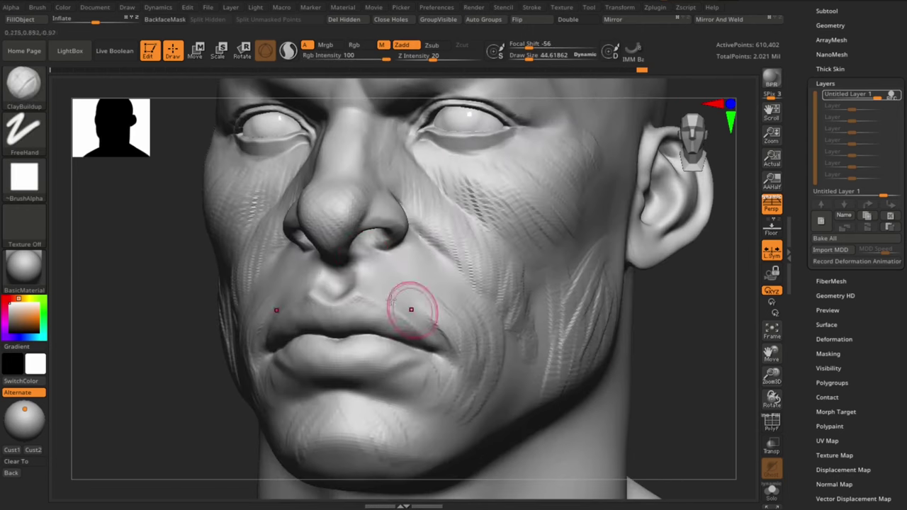
{"action": "key", "text": "f"}
{"action": "key", "text": "b"}
{"action": "key", "text": "m"}
{"action": "key", "text": "t"}
Review the right profile, then sculpt ClayBuildup wrinkle strokes over the brow.
{"action": "mouse_move", "coordinate": [149, 371]}
{"action": "left_mouse_down"}
{"action": "mouse_move", "coordinate": [674, 366]}
{"action": "mouse_move", "coordinate": [609, 327]}
{"action": "mouse_move", "coordinate": [442, 293]}
{"action": "left_mouse_up"}
{"action": "key", "text": "f"}
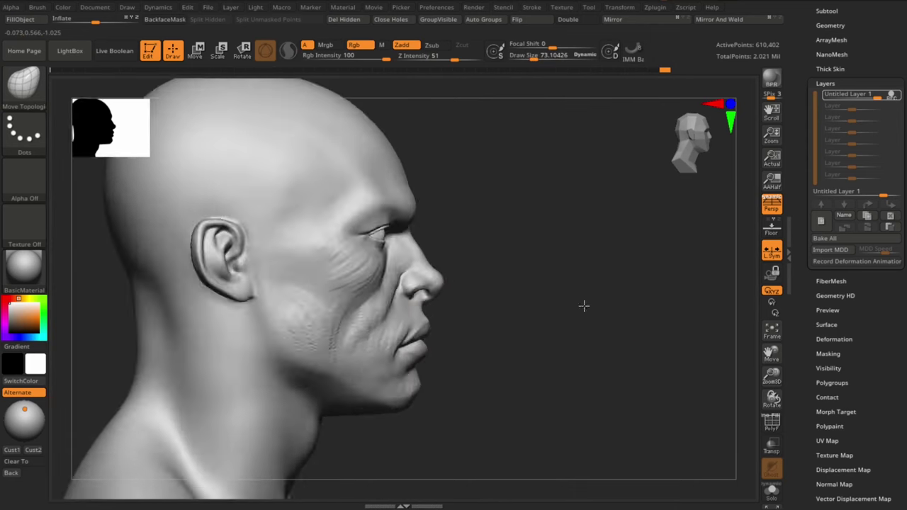
{"action": "mouse_move", "coordinate": [584, 306]}
{"action": "left_mouse_down"}
{"action": "mouse_move", "coordinate": [617, 368]}
{"action": "mouse_move", "coordinate": [580, 381]}
{"action": "mouse_move", "coordinate": [114, 395]}
{"action": "mouse_move", "coordinate": [424, 206]}
{"action": "mouse_move", "coordinate": [358, 196]}
{"action": "left_mouse_up"}
{"action": "key", "text": "b"}
{"action": "key", "text": "c"}
{"action": "key", "text": "b"}
{"action": "right_click_drag", "start_coordinate": [448, 188], "coordinate": [436, 199]}
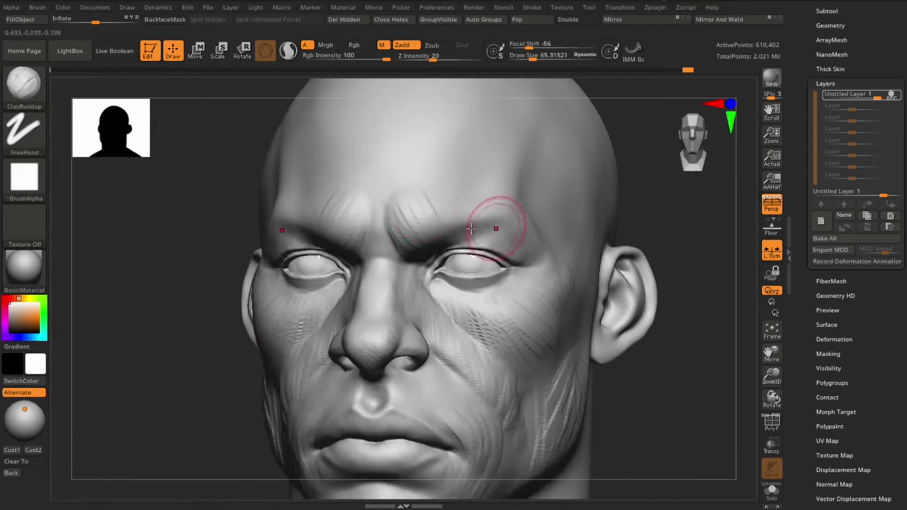
Orbit around the ear and left profile and select the Move brush.
{"action": "right_click_drag", "start_coordinate": [523, 208], "coordinate": [425, 223]}
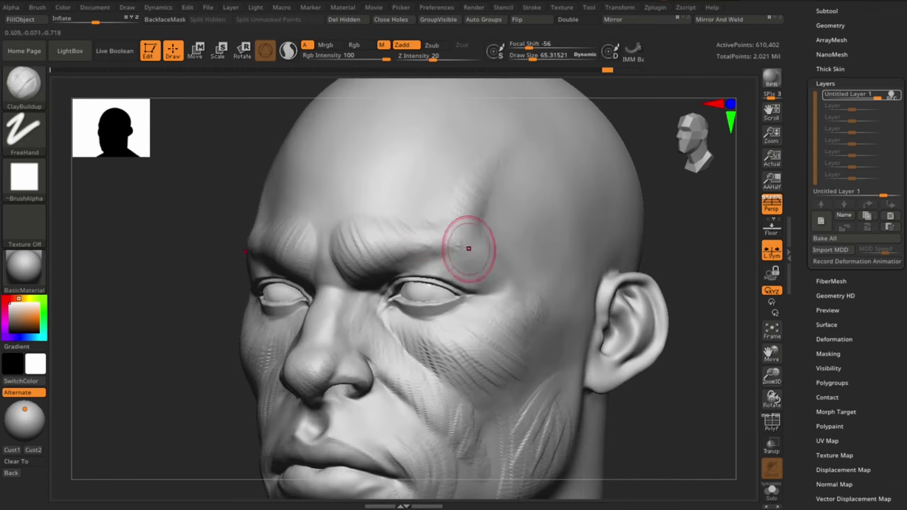
{"action": "mouse_move", "coordinate": [648, 393]}
{"action": "right_mouse_down"}
{"action": "mouse_move", "coordinate": [456, 324]}
{"action": "mouse_move", "coordinate": [516, 283]}
{"action": "right_mouse_up"}
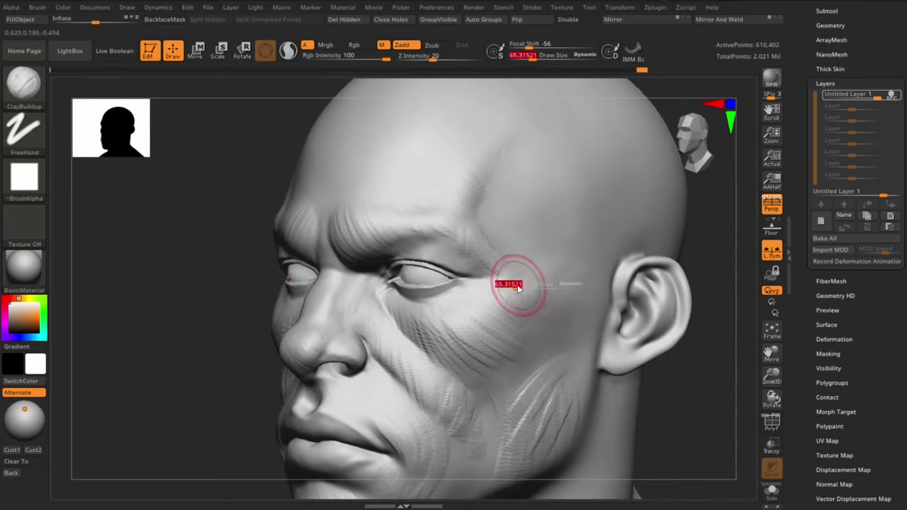
{"action": "mouse_move", "coordinate": [561, 303]}
{"action": "right_mouse_down"}
{"action": "mouse_move", "coordinate": [693, 413]}
{"action": "mouse_move", "coordinate": [597, 369]}
{"action": "right_mouse_up"}
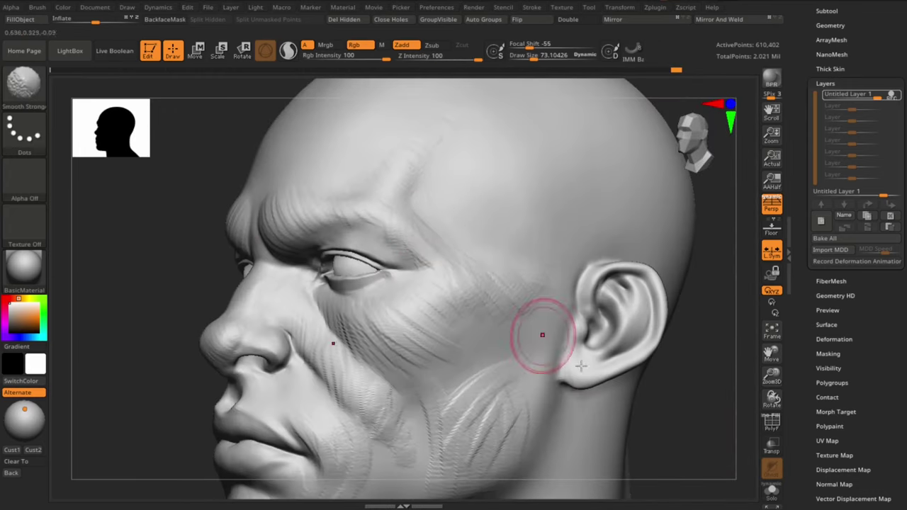
{"action": "mouse_move", "coordinate": [543, 334]}
{"action": "right_mouse_down"}
{"action": "mouse_move", "coordinate": [644, 385]}
{"action": "mouse_move", "coordinate": [660, 367]}
{"action": "mouse_move", "coordinate": [552, 338]}
{"action": "right_mouse_up"}
{"action": "key", "text": "b"}
{"action": "key", "text": "m"}
{"action": "key", "text": "v"}
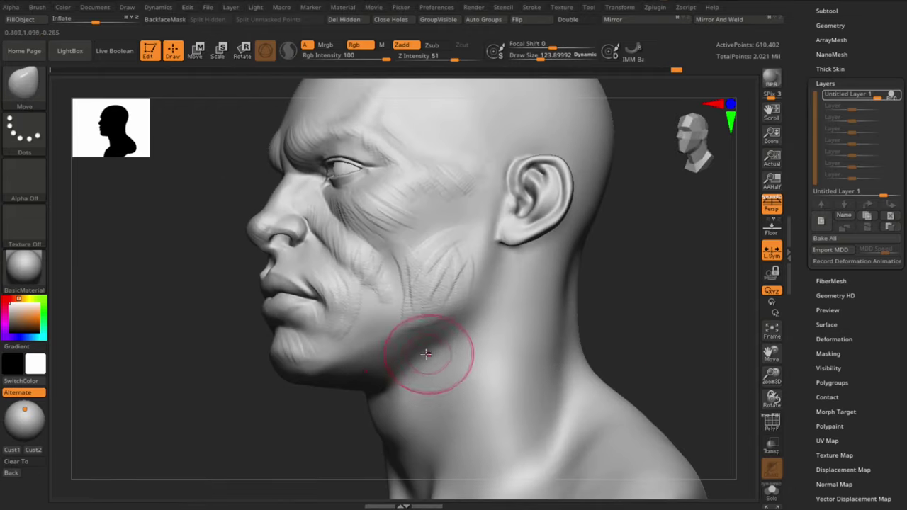
{"action": "mouse_move", "coordinate": [428, 350]}
{"action": "right_mouse_down"}
{"action": "mouse_move", "coordinate": [288, 423]}
{"action": "mouse_move", "coordinate": [640, 326]}
{"action": "mouse_move", "coordinate": [362, 345]}
{"action": "right_mouse_up"}
Close in on the nose and lips and ready DamStandard for cutting creases.
{"action": "key", "text": "b"}
{"action": "key", "text": "c"}
{"action": "key", "text": "b"}
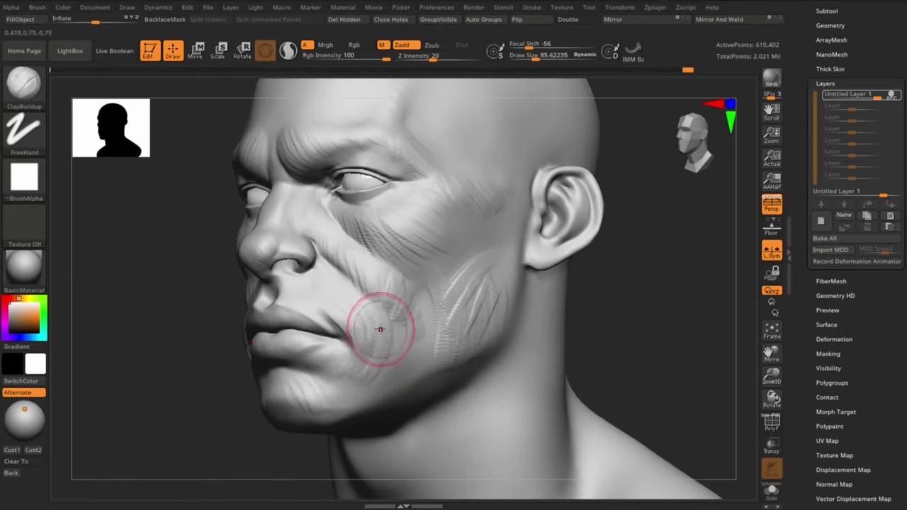
{"action": "mouse_move", "coordinate": [397, 320]}
{"action": "right_mouse_down"}
{"action": "mouse_move", "coordinate": [654, 352]}
{"action": "mouse_move", "coordinate": [648, 348]}
{"action": "right_mouse_up"}
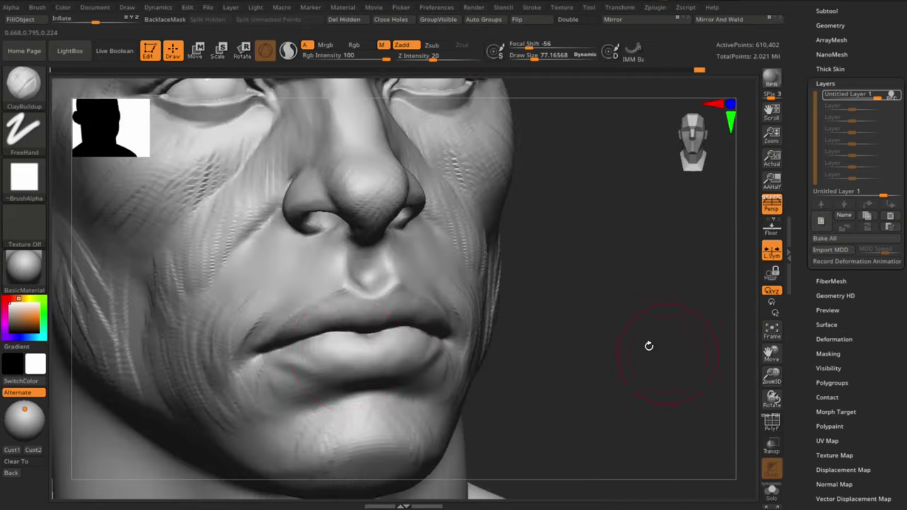
{"action": "mouse_move", "coordinate": [341, 348]}
{"action": "right_mouse_down"}
{"action": "mouse_move", "coordinate": [575, 389]}
{"action": "mouse_move", "coordinate": [371, 337]}
{"action": "right_mouse_up"}
{"action": "key", "text": "b"}
{"action": "key", "text": "d"}
{"action": "key", "text": "s"}
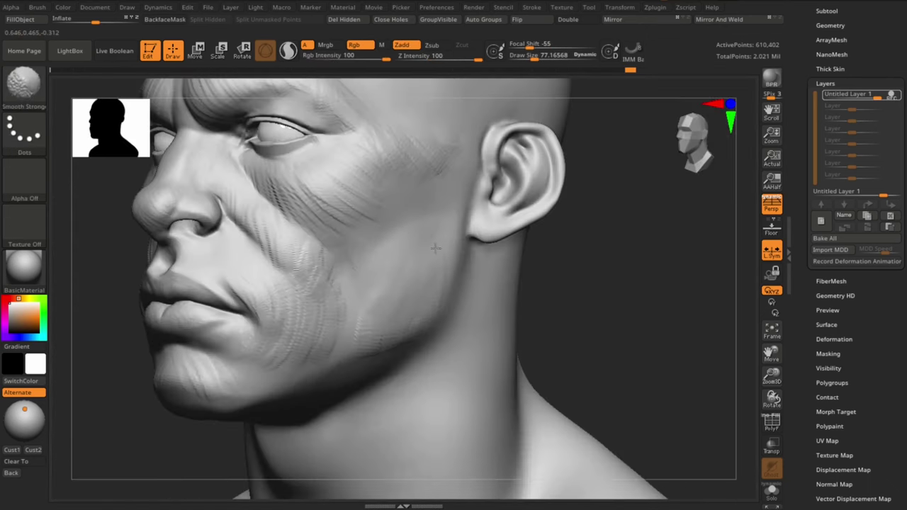
{"action": "mouse_move", "coordinate": [436, 248]}
{"action": "right_mouse_down"}
{"action": "mouse_move", "coordinate": [612, 330]}
{"action": "mouse_move", "coordinate": [411, 292]}
{"action": "right_mouse_up"}
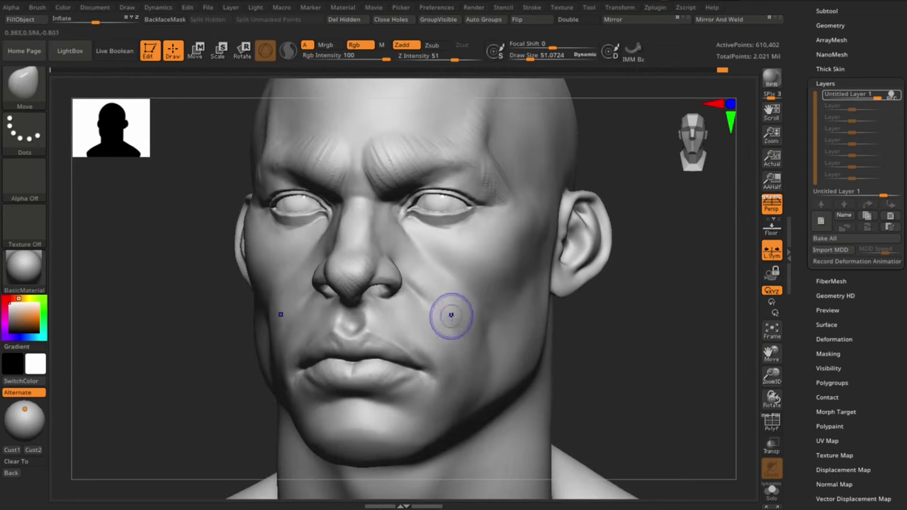
Lift and widen both nostrils, checking from frontal and three-quarter views.
{"action": "key", "text": "shift"}
{"action": "mouse_move", "coordinate": [586, 331]}
{"action": "left_mouse_down"}
{"action": "mouse_move", "coordinate": [664, 320]}
{"action": "mouse_move", "coordinate": [668, 395]}
{"action": "left_mouse_up"}
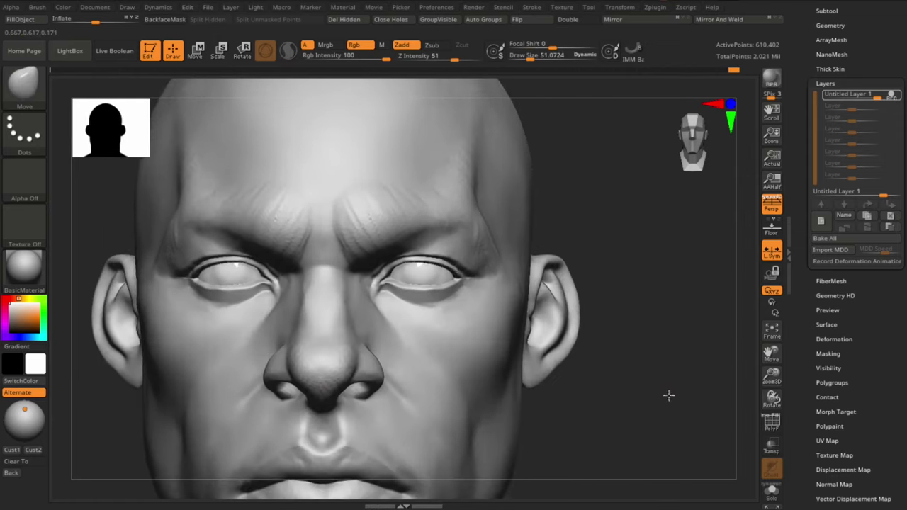
{"action": "left_click_drag", "start_coordinate": [321, 260], "coordinate": [338, 235]}
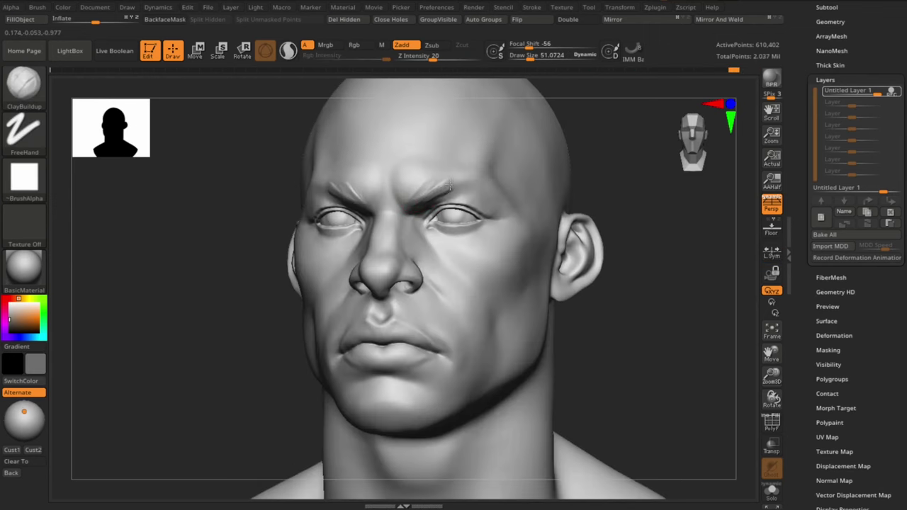
{"action": "left_click_drag", "start_coordinate": [650, 330], "coordinate": [404, 199]}
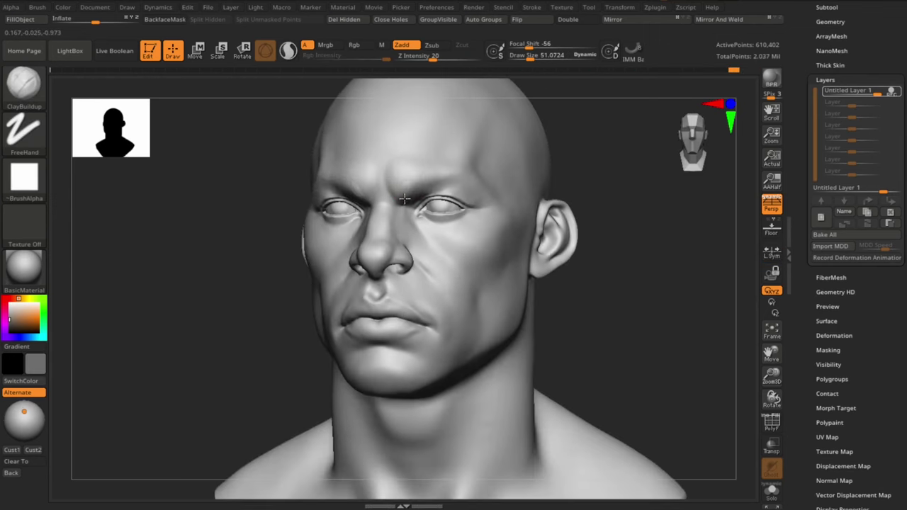
{"action": "mouse_move", "coordinate": [475, 186]}
{"action": "left_mouse_down"}
{"action": "mouse_move", "coordinate": [642, 317]}
{"action": "mouse_move", "coordinate": [401, 183]}
{"action": "left_mouse_up"}
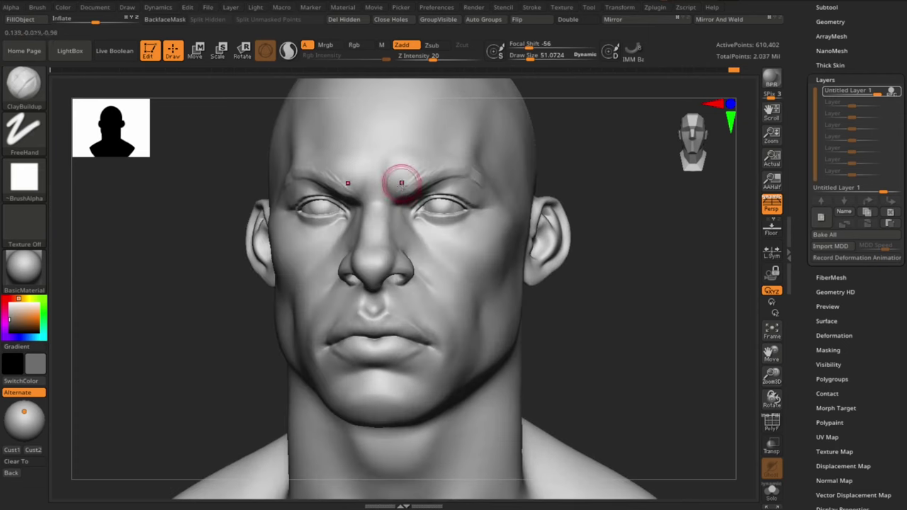
{"action": "mouse_move", "coordinate": [685, 374]}
{"action": "left_mouse_down"}
{"action": "mouse_move", "coordinate": [548, 243]}
{"action": "mouse_move", "coordinate": [391, 187]}
{"action": "left_mouse_up"}
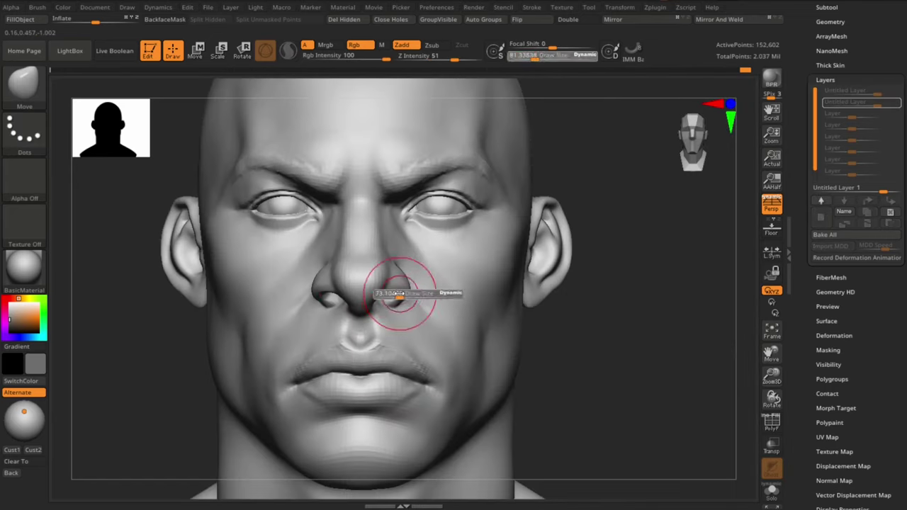
{"action": "left_click_drag", "start_coordinate": [404, 286], "coordinate": [404, 281]}
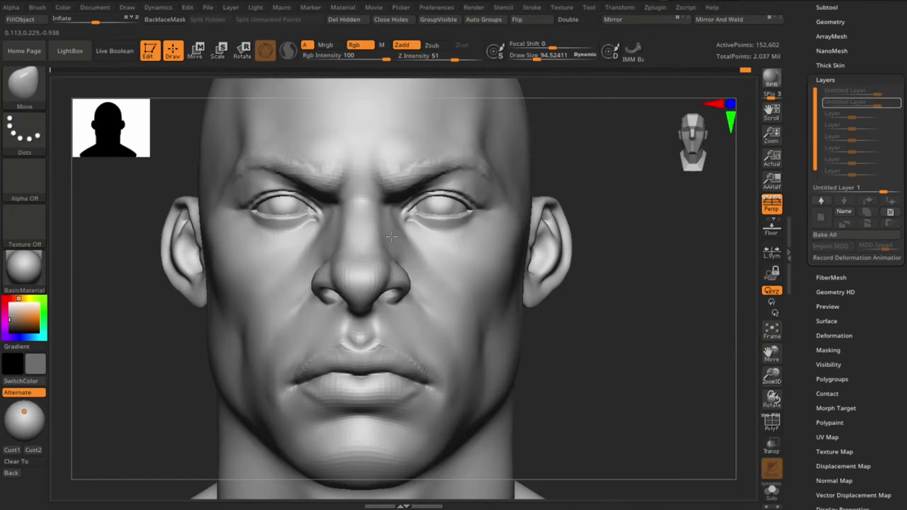
{"action": "key", "text": "["}
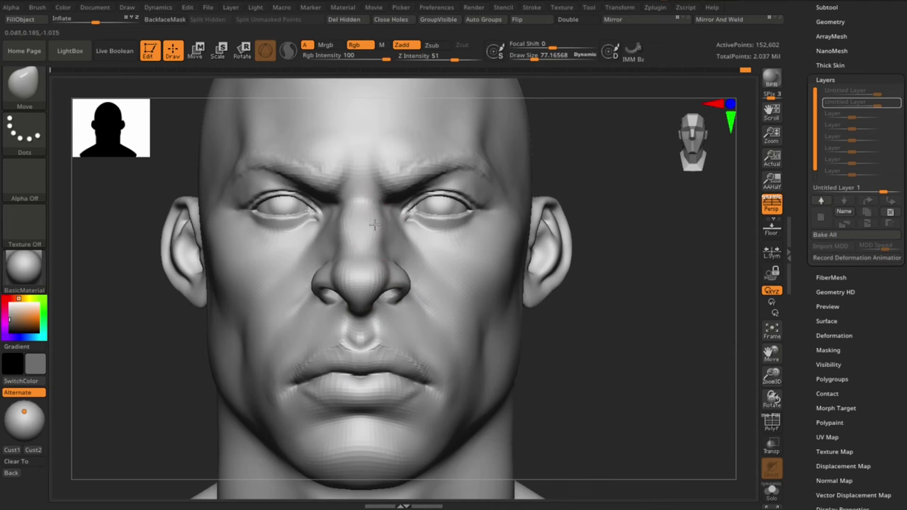
Lasso-mask a region of the face and drop to a lower subdivision level.
{"action": "mouse_move", "coordinate": [624, 354]}
{"action": "left_mouse_down"}
{"action": "mouse_move", "coordinate": [506, 324]}
{"action": "mouse_move", "coordinate": [678, 253]}
{"action": "mouse_move", "coordinate": [332, 239]}
{"action": "left_mouse_up"}
{"action": "key", "text": "ctrl"}
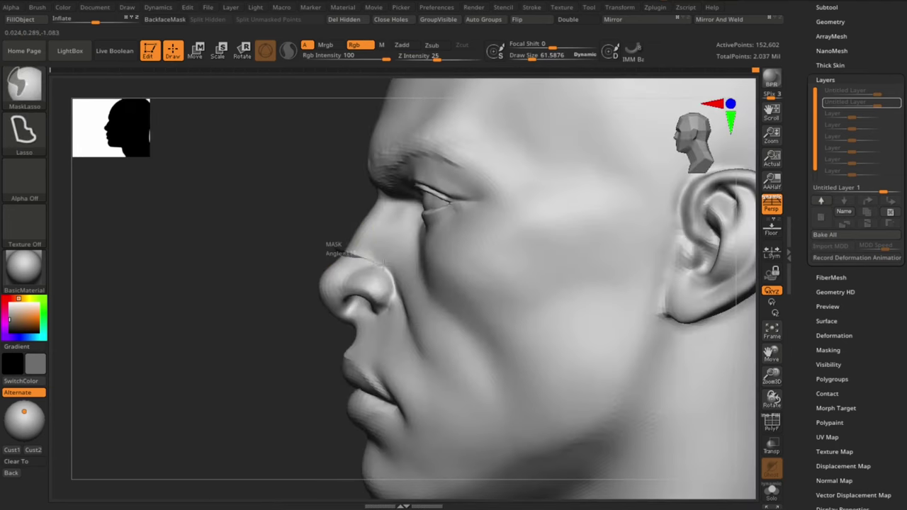
{"action": "mouse_move", "coordinate": [392, 298]}
{"action": "left_mouse_down", "text": "ctrl"}
{"action": "mouse_move", "coordinate": [300, 307]}
{"action": "mouse_move", "coordinate": [739, 376]}
{"action": "mouse_move", "coordinate": [422, 212]}
{"action": "mouse_move", "coordinate": [432, 168]}
{"action": "mouse_move", "coordinate": [435, 200]}
{"action": "left_mouse_up", "text": "ctrl"}
{"action": "key", "text": "shift+d"}
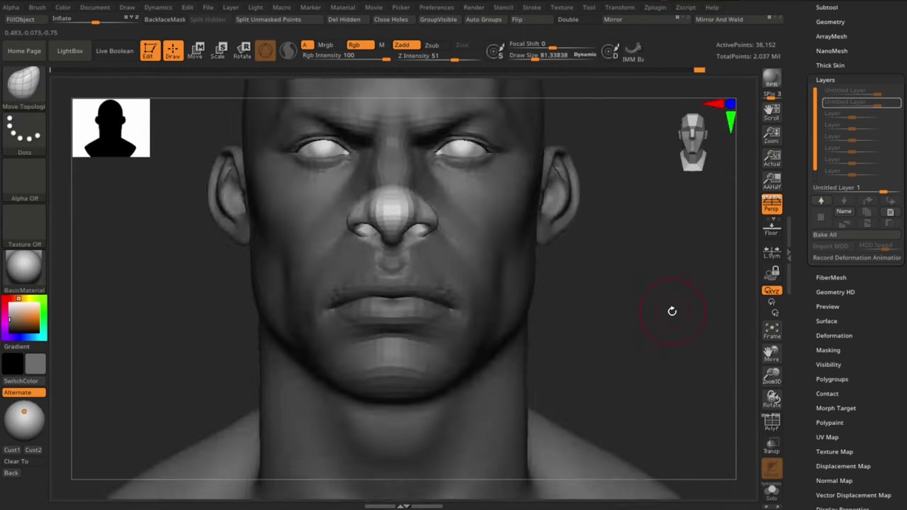
{"action": "mouse_move", "coordinate": [668, 309]}
{"action": "left_mouse_down"}
{"action": "mouse_move", "coordinate": [660, 304]}
{"action": "mouse_move", "coordinate": [669, 319]}
{"action": "mouse_move", "coordinate": [712, 323]}
{"action": "mouse_move", "coordinate": [739, 233]}
{"action": "mouse_move", "coordinate": [709, 263]}
{"action": "left_mouse_up"}
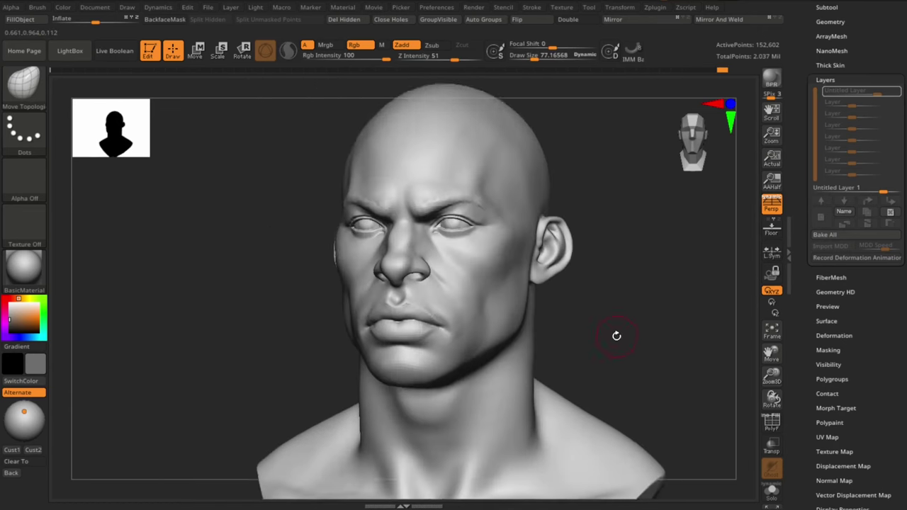
{"action": "left_click_drag", "start_coordinate": [616, 334], "coordinate": [652, 341]}
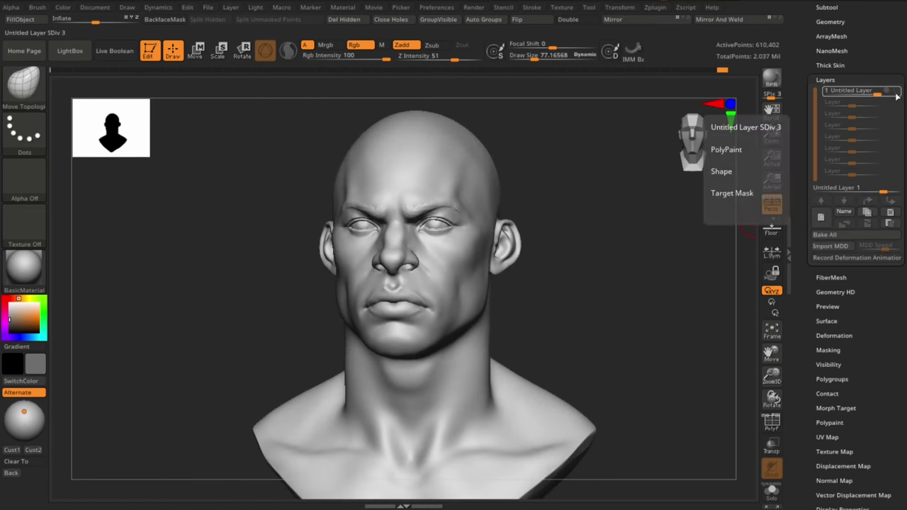
{"action": "mouse_move", "coordinate": [688, 270]}
{"action": "left_mouse_down", "text": "alt"}
{"action": "mouse_move", "coordinate": [627, 257]}
{"action": "mouse_move", "coordinate": [394, 324]}
{"action": "left_mouse_up", "text": "alt"}
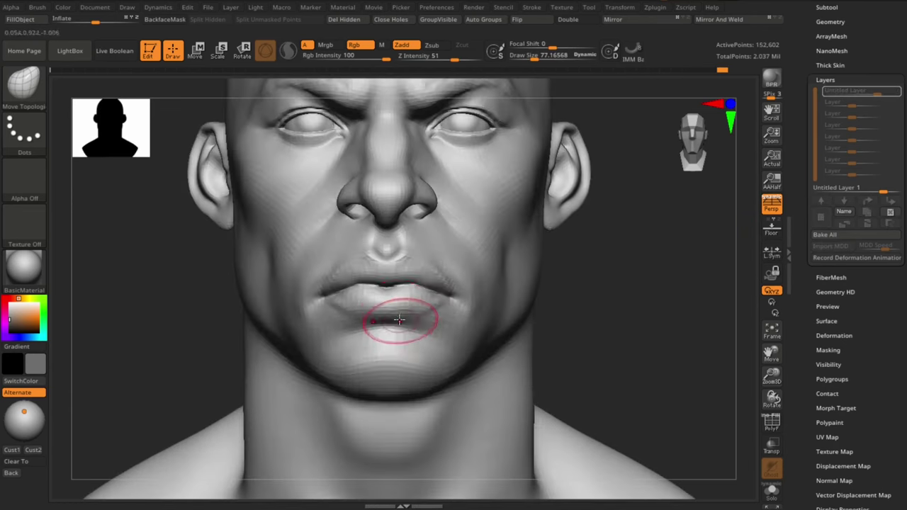
{"action": "key", "text": "shift+d"}
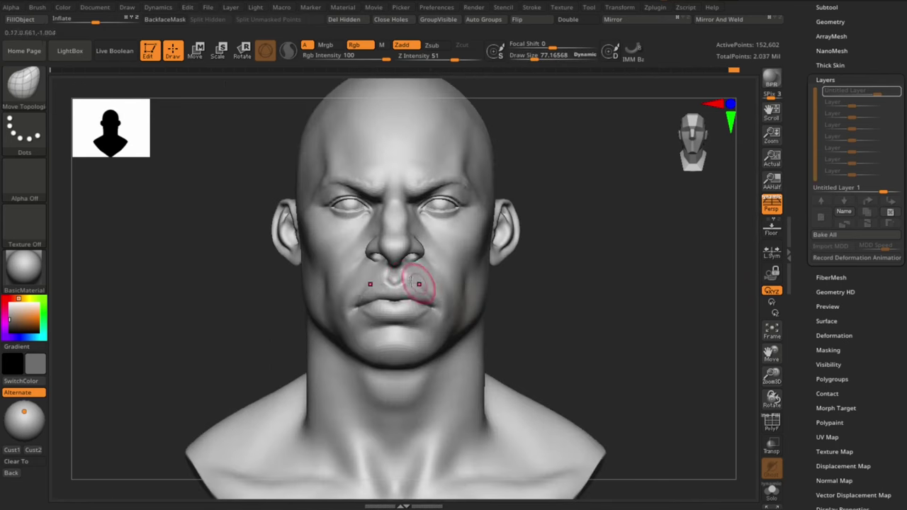
Make the brush slightly smaller and review the whole bust from three-quarter and front views.
{"action": "left_click_drag", "start_coordinate": [664, 362], "coordinate": [678, 293]}
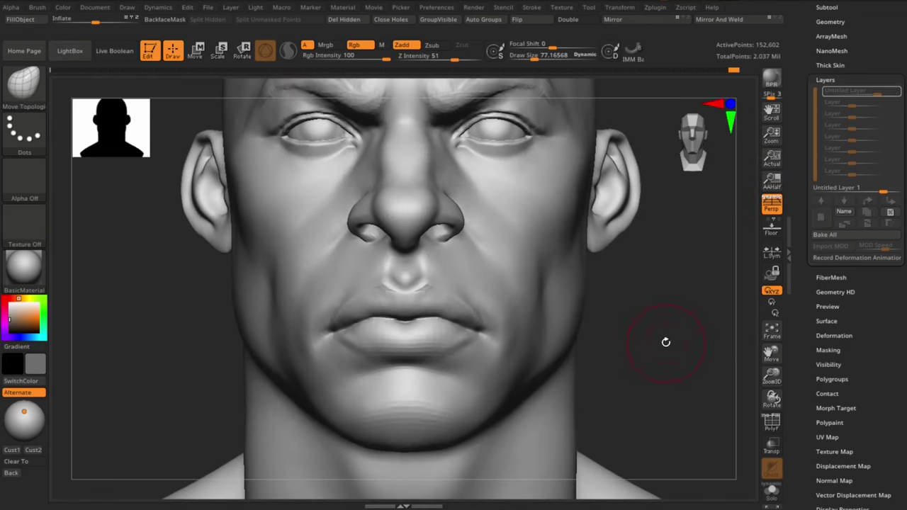
{"action": "left_click_drag", "start_coordinate": [664, 340], "coordinate": [681, 306]}
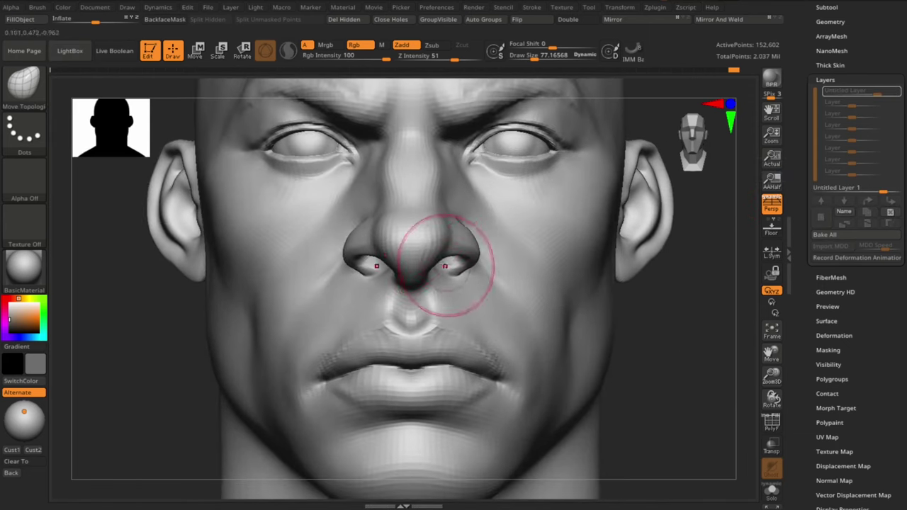
{"action": "key", "text": "s"}
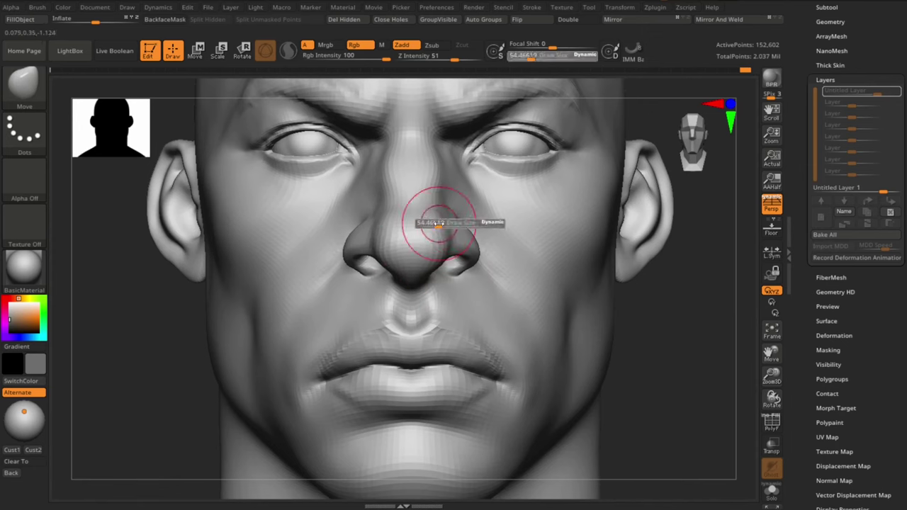
{"action": "left_click_drag", "start_coordinate": [443, 216], "coordinate": [429, 216]}
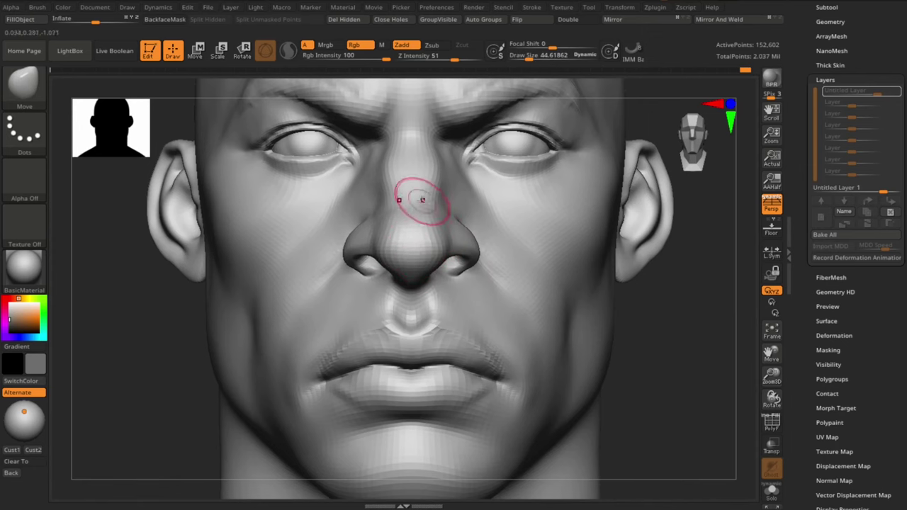
{"action": "key", "text": "f"}
{"action": "mouse_move", "coordinate": [678, 330]}
{"action": "left_mouse_down"}
{"action": "mouse_move", "coordinate": [348, 379]}
{"action": "mouse_move", "coordinate": [395, 376]}
{"action": "mouse_move", "coordinate": [669, 306]}
{"action": "mouse_move", "coordinate": [683, 345]}
{"action": "left_mouse_up"}
{"action": "key", "text": "ctrl"}
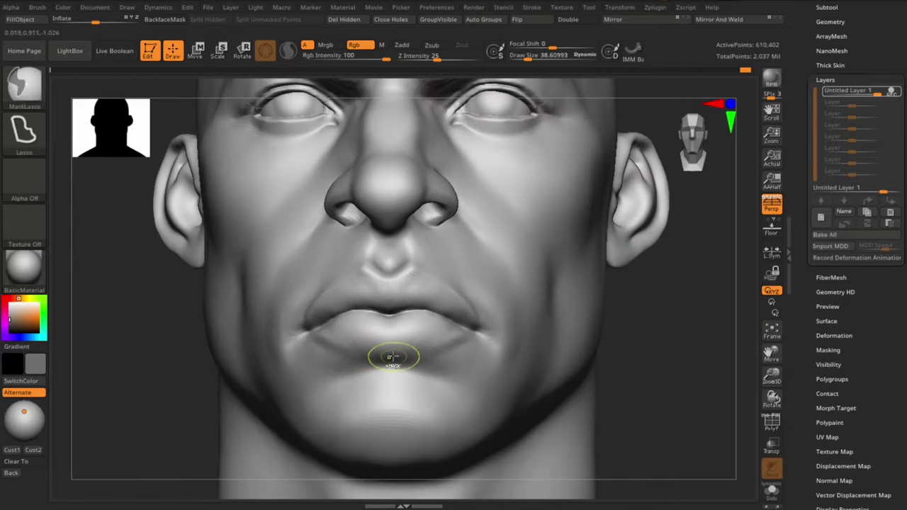
Select the DamStandard crease brush and frame the head at a three-quarter view.
{"action": "key", "text": "f"}
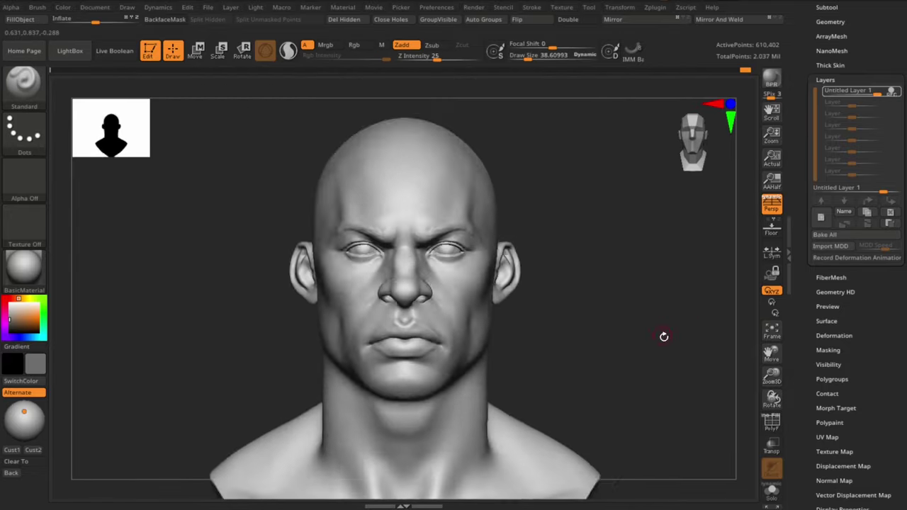
{"action": "mouse_move", "coordinate": [662, 334]}
{"action": "left_mouse_down"}
{"action": "mouse_move", "coordinate": [674, 348]}
{"action": "mouse_move", "coordinate": [660, 318]}
{"action": "mouse_move", "coordinate": [368, 188]}
{"action": "left_mouse_up"}
{"action": "key", "text": "b"}
{"action": "key", "text": "d"}
{"action": "key", "text": "s"}
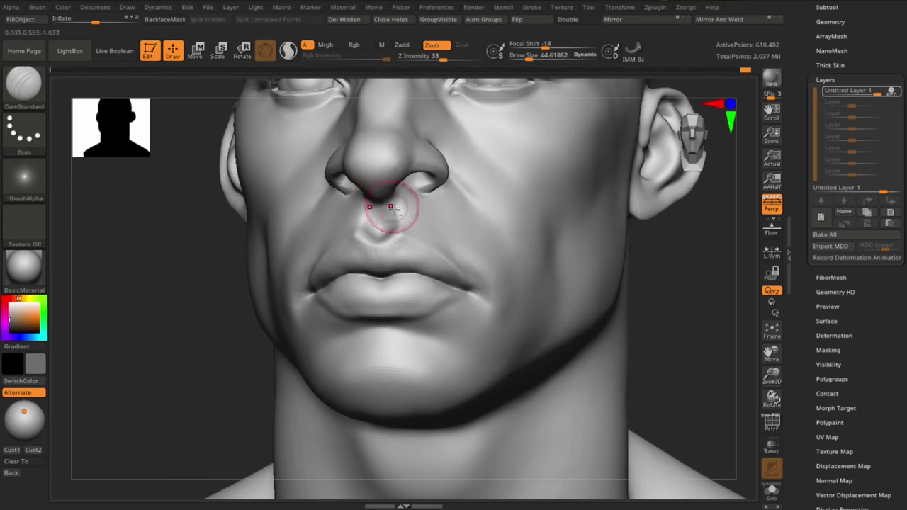
{"action": "mouse_move", "coordinate": [392, 207]}
{"action": "right_mouse_down"}
{"action": "mouse_move", "coordinate": [384, 152]}
{"action": "mouse_move", "coordinate": [375, 178]}
{"action": "right_mouse_up"}
{"action": "key", "text": "f"}
{"action": "right_click_drag", "start_coordinate": [192, 404], "coordinate": [681, 331]}
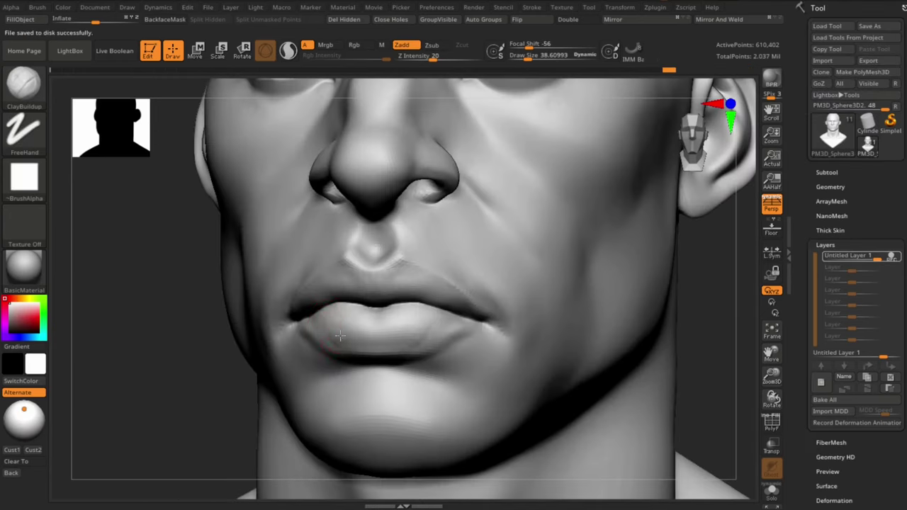
Smooth the surface with adjusted brush sizes, checking three-quarter and front views.
{"action": "key", "text": "shift"}
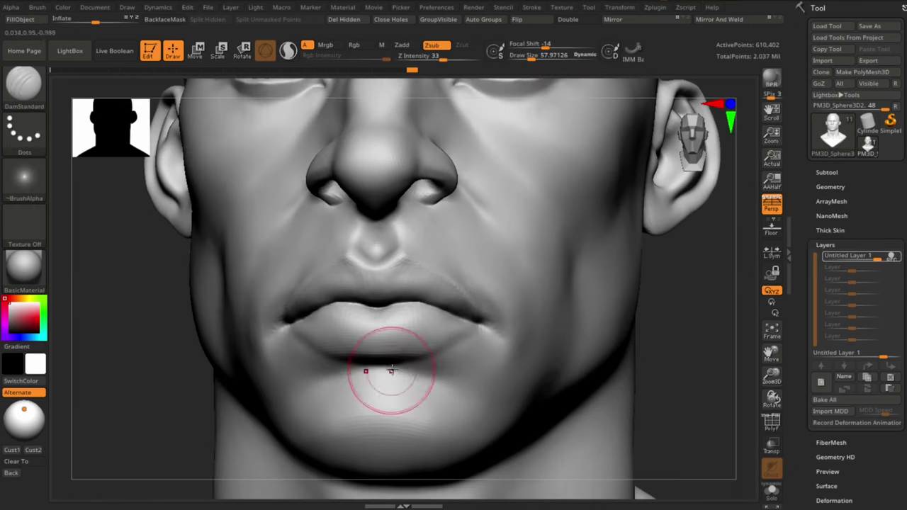
{"action": "mouse_move", "coordinate": [426, 385]}
{"action": "right_mouse_down"}
{"action": "mouse_move", "coordinate": [505, 381]}
{"action": "mouse_move", "coordinate": [473, 359]}
{"action": "mouse_move", "coordinate": [653, 365]}
{"action": "right_mouse_up"}
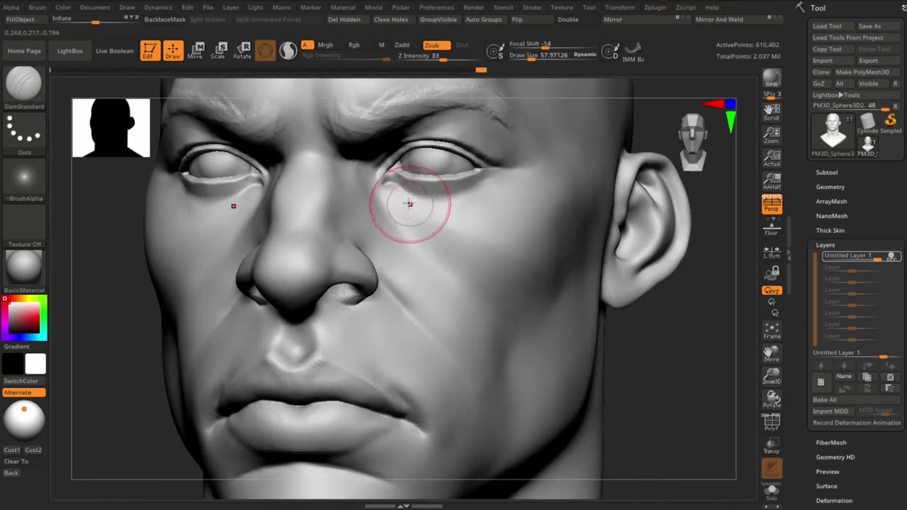
{"action": "key", "text": "bracketleft"}
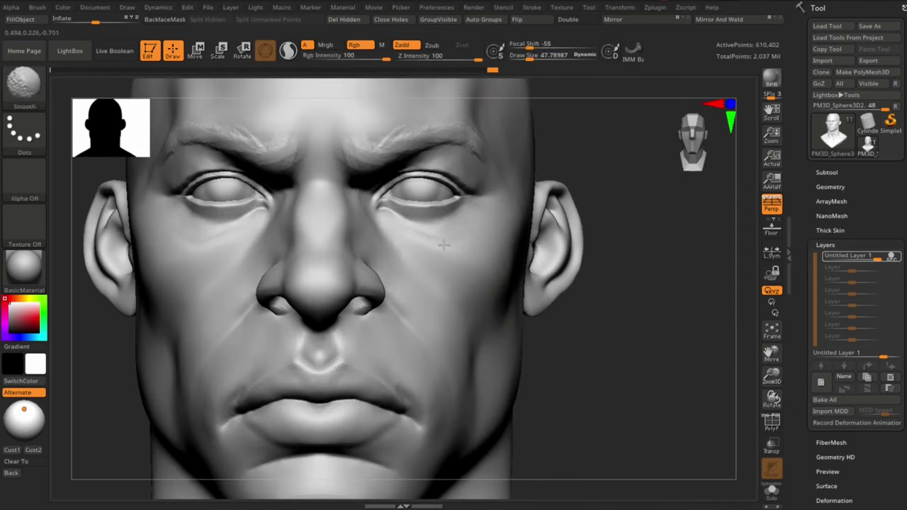
{"action": "mouse_move", "coordinate": [623, 375]}
{"action": "right_mouse_down"}
{"action": "mouse_move", "coordinate": [648, 377]}
{"action": "mouse_move", "coordinate": [652, 391]}
{"action": "right_mouse_up"}
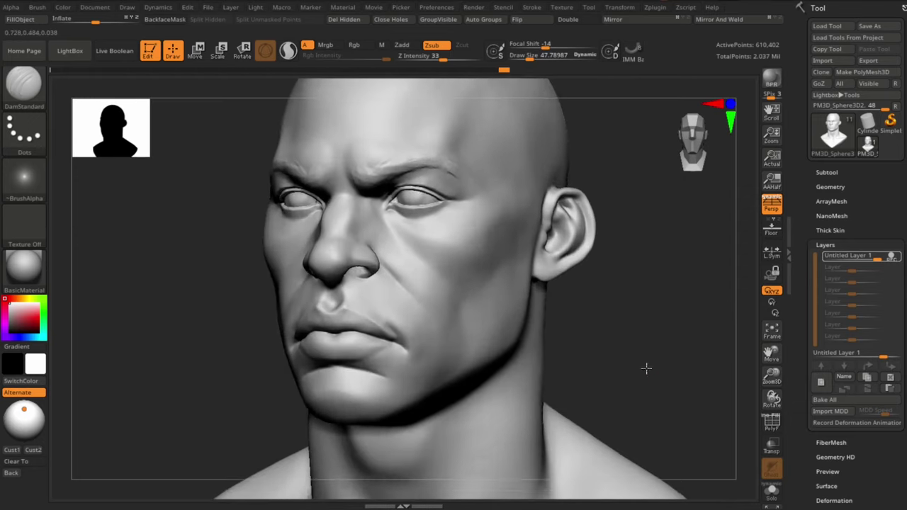
{"action": "key", "text": "bracketright"}
{"action": "key", "text": "bracketright"}
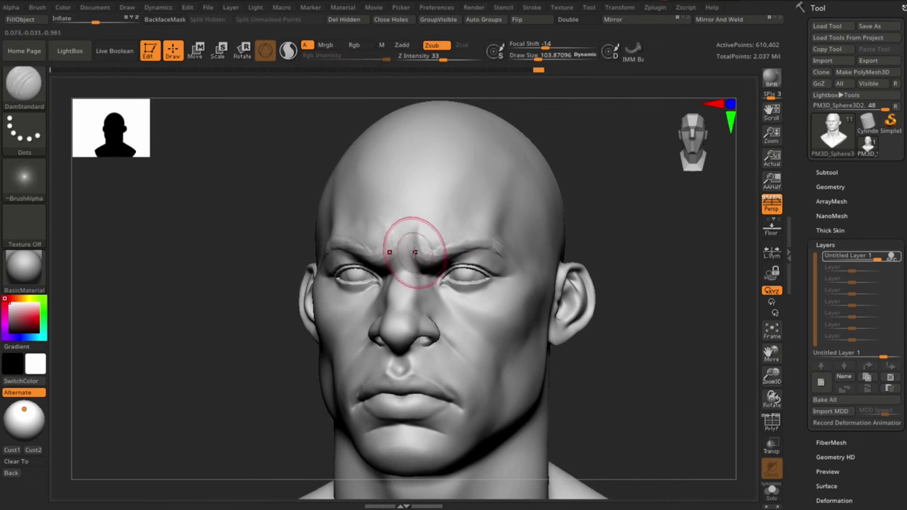
{"action": "right_click_drag", "start_coordinate": [654, 385], "coordinate": [445, 207], "text": "ctrl"}
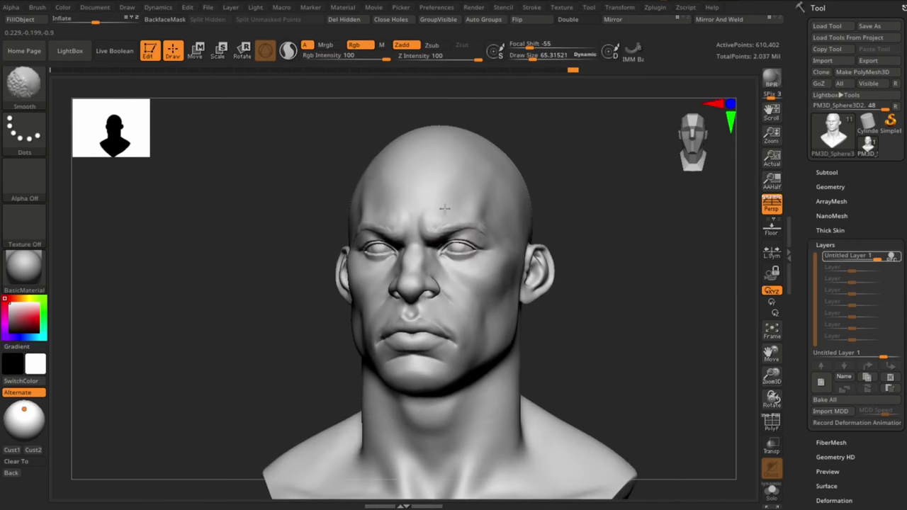
{"action": "mouse_move", "coordinate": [633, 350]}
{"action": "right_mouse_down"}
{"action": "mouse_move", "coordinate": [626, 314]}
{"action": "mouse_move", "coordinate": [594, 338]}
{"action": "mouse_move", "coordinate": [660, 348]}
{"action": "mouse_move", "coordinate": [666, 338]}
{"action": "right_mouse_up"}
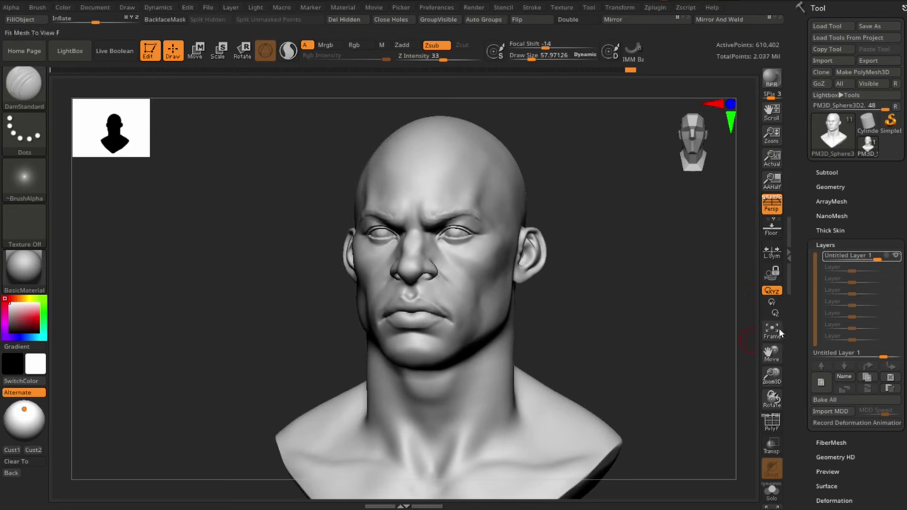
{"action": "right_click_drag", "start_coordinate": [718, 352], "coordinate": [655, 309], "text": "shift"}
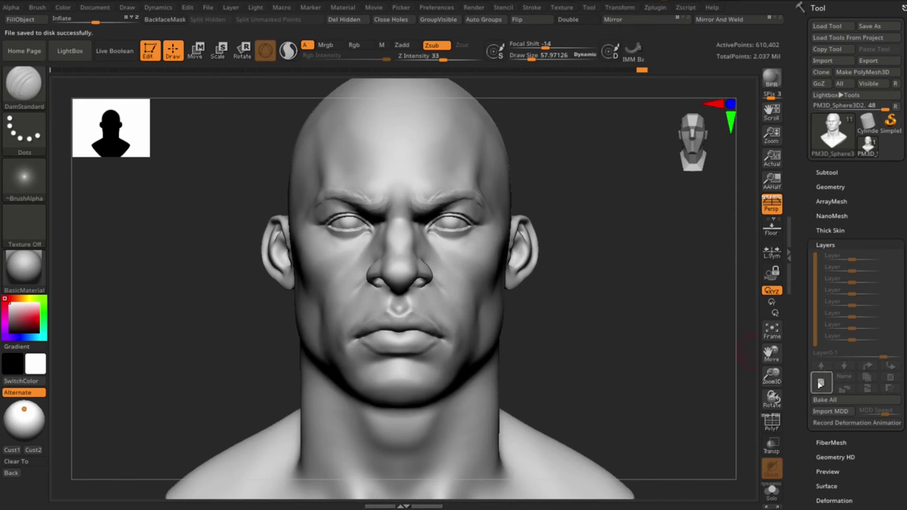
Add a new sculpt layer, switch on its recording, and reshape the head broadly with the Move brush at size about 163.
{"action": "left_click", "coordinate": [820, 383]}
{"action": "key", "text": "b"}
{"action": "key", "text": "m"}
{"action": "key", "text": "v"}
{"action": "left_click_drag", "start_coordinate": [466, 283], "coordinate": [489, 298]}
{"action": "left_click_drag", "start_coordinate": [567, 319], "coordinate": [624, 331]}
{"action": "key", "text": "s"}
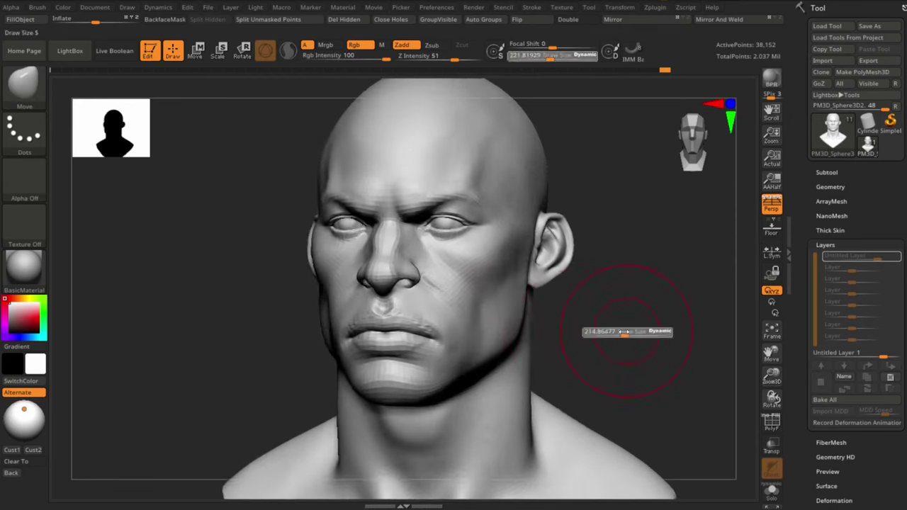
{"action": "left_click", "coordinate": [624, 331]}
{"action": "left_click", "coordinate": [896, 257]}
In front view with a smaller brush, mask a band across the nose bridge.
{"action": "left_click_drag", "start_coordinate": [702, 375], "coordinate": [667, 368]}
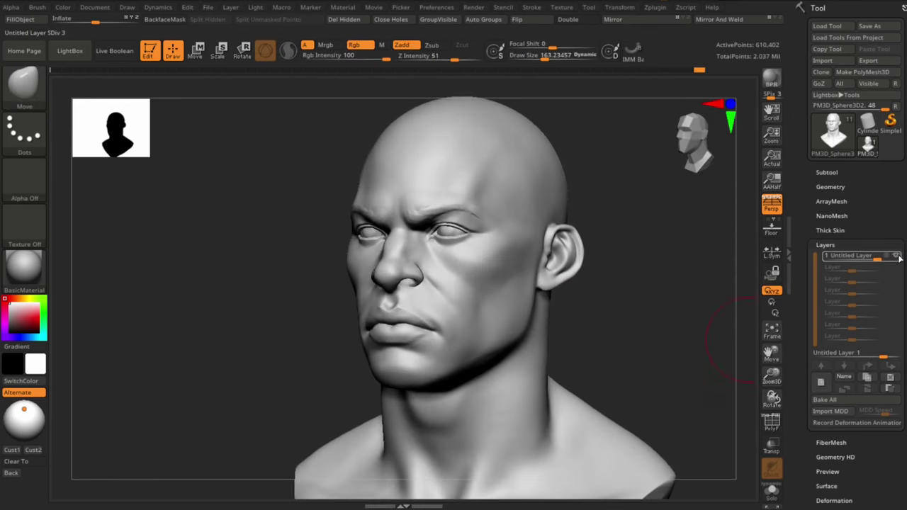
{"action": "left_click_drag", "start_coordinate": [719, 345], "coordinate": [734, 344], "text": "shift"}
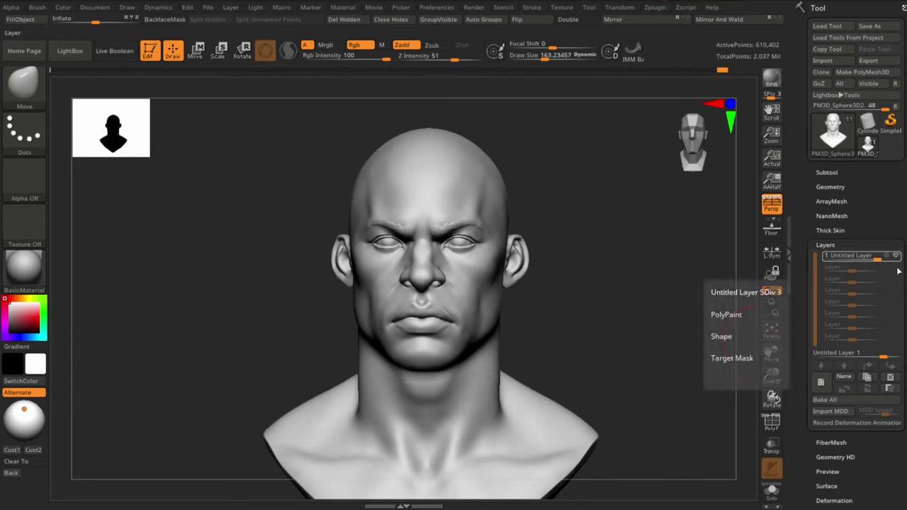
{"action": "key", "text": "s"}
{"action": "mouse_move", "coordinate": [679, 328]}
{"action": "left_mouse_down", "text": "alt"}
{"action": "mouse_move", "coordinate": [674, 348]}
{"action": "mouse_move", "coordinate": [705, 329]}
{"action": "left_mouse_up", "text": "alt"}
{"action": "left_click", "coordinate": [674, 348]}
{"action": "mouse_move", "coordinate": [419, 268]}
{"action": "right_mouse_down", "text": "alt"}
{"action": "mouse_move", "coordinate": [388, 245]}
{"action": "mouse_move", "coordinate": [579, 352]}
{"action": "right_mouse_up", "text": "alt"}
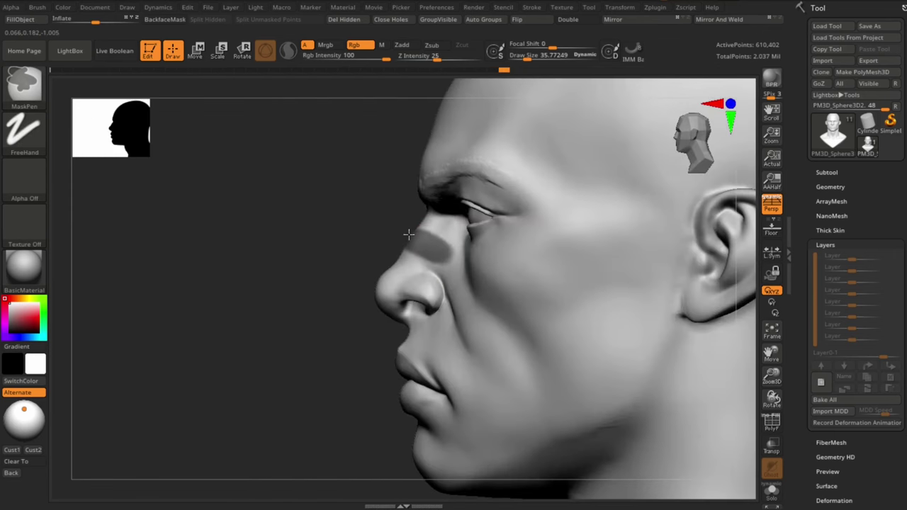
Invert the nose-bridge mask back and forth, then clear it and frame the whole bust.
{"action": "mouse_move", "coordinate": [409, 234]}
{"action": "right_mouse_down"}
{"action": "mouse_move", "coordinate": [386, 234]}
{"action": "mouse_move", "coordinate": [699, 208]}
{"action": "mouse_move", "coordinate": [691, 344]}
{"action": "right_mouse_up"}
{"action": "left_click", "coordinate": [691, 344], "text": "ctrl"}
{"action": "left_click", "coordinate": [188, 263], "text": "ctrl"}
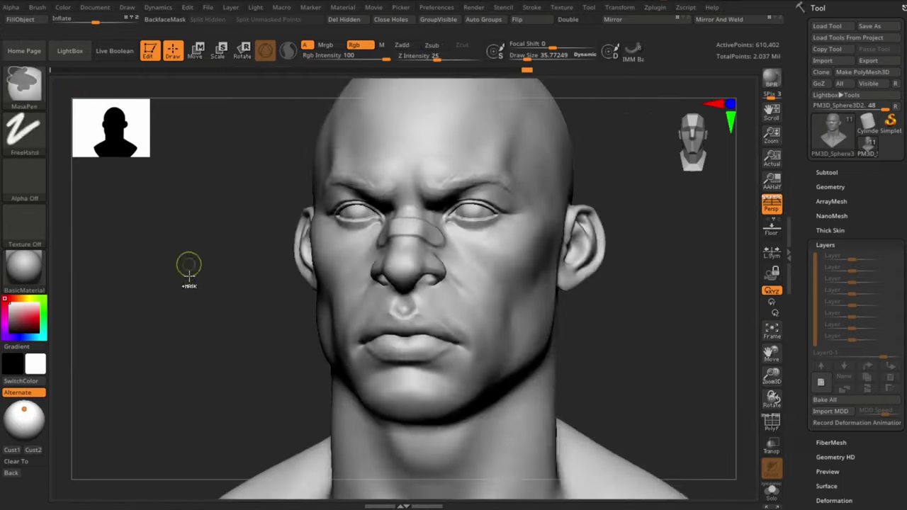
{"action": "left_click", "coordinate": [679, 336], "text": "ctrl"}
{"action": "left_click", "coordinate": [664, 340], "text": "ctrl"}
{"action": "left_click_drag", "start_coordinate": [664, 341], "coordinate": [661, 336], "text": "ctrl"}
{"action": "key", "text": "f"}
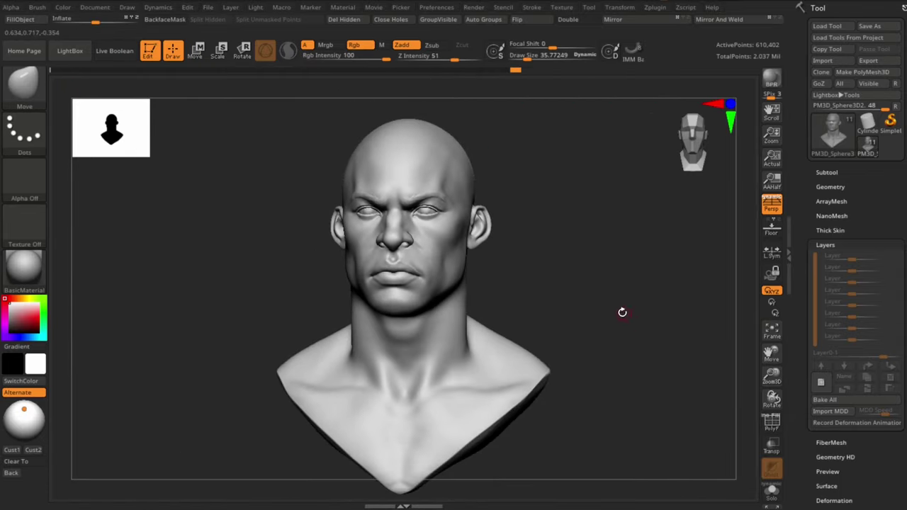